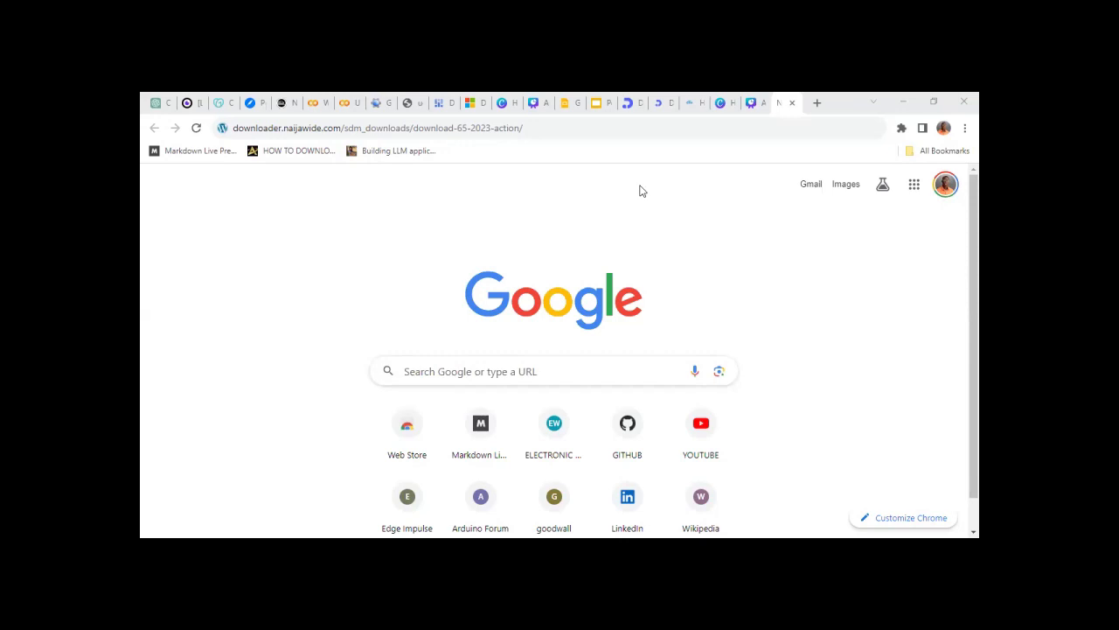
# Step: Search Google for "download eagle software for free"
pyautogui.click(540, 130)
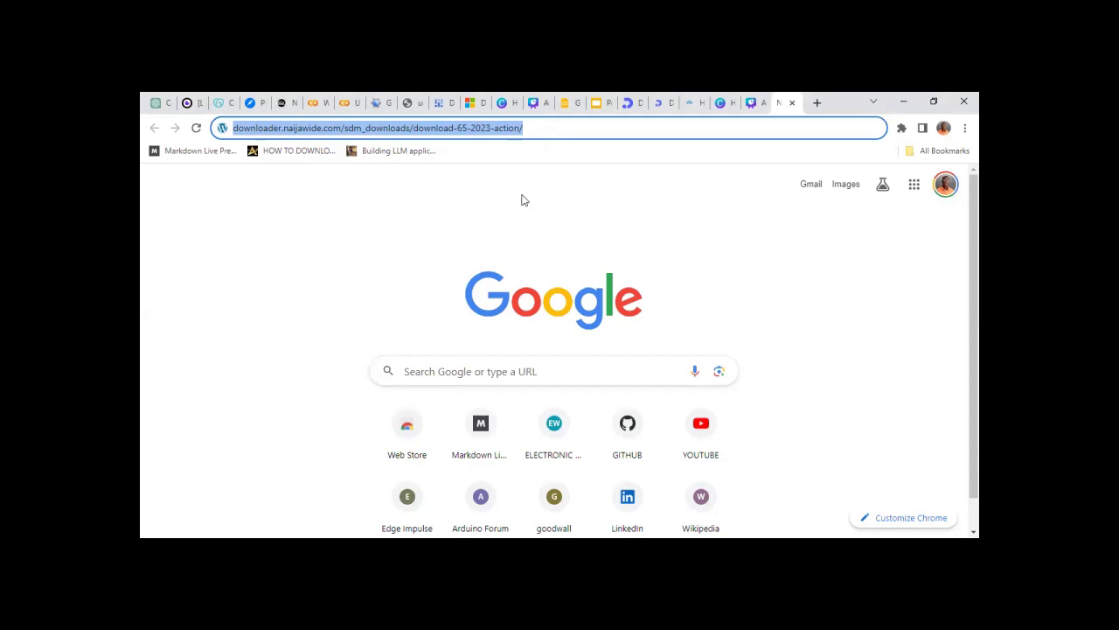
pyautogui.write('dow')
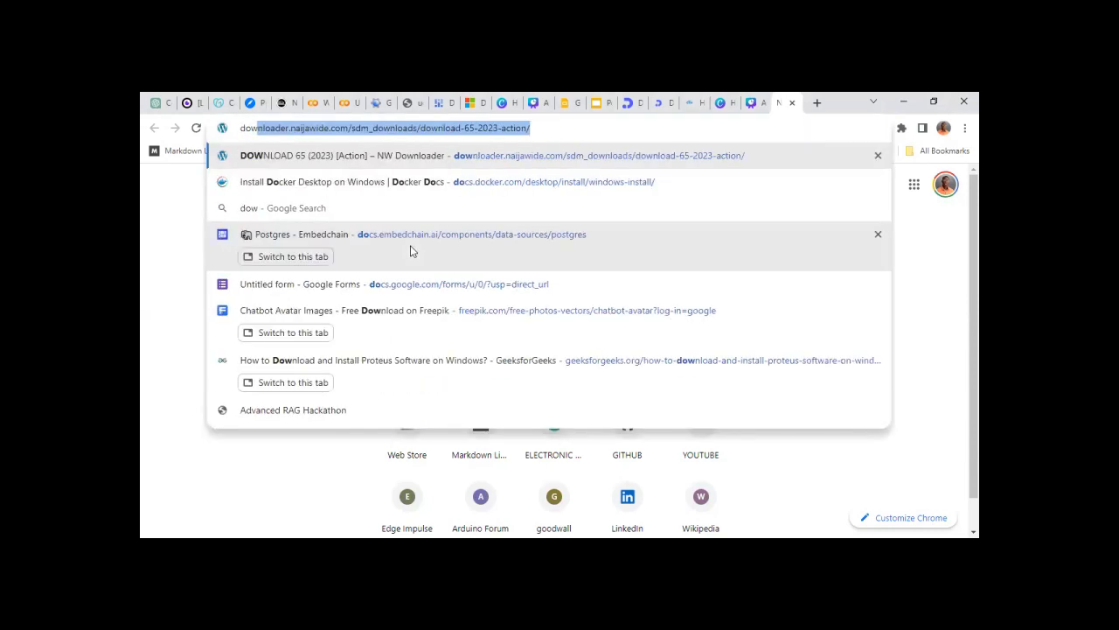
pyautogui.write('nla')
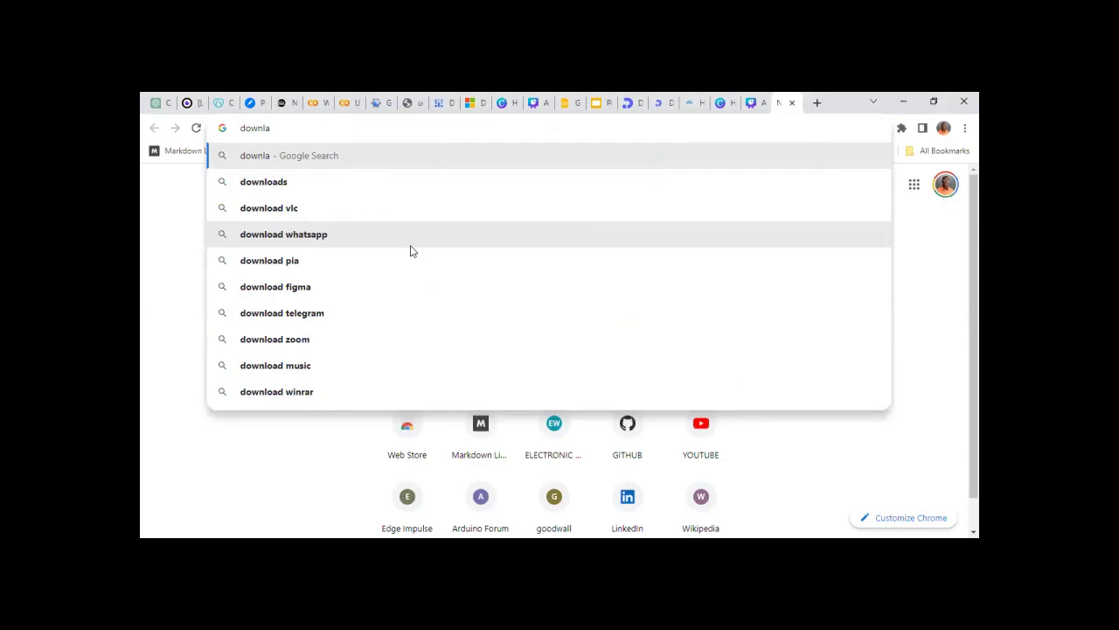
pyautogui.press('BackSpace')
pyautogui.write('o')
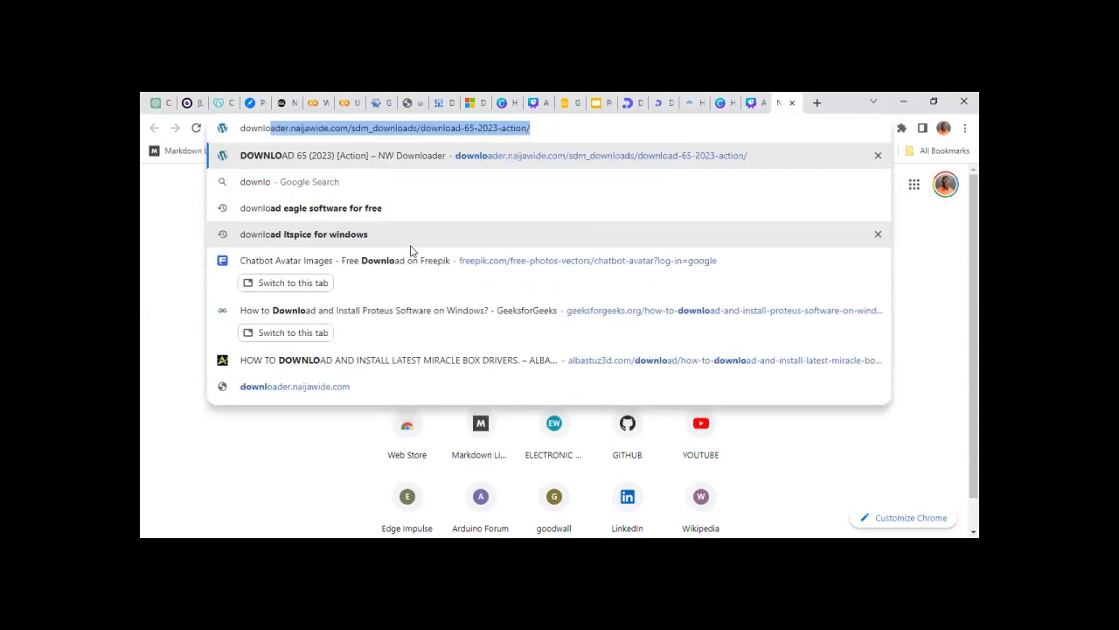
pyautogui.write('ad eagle')
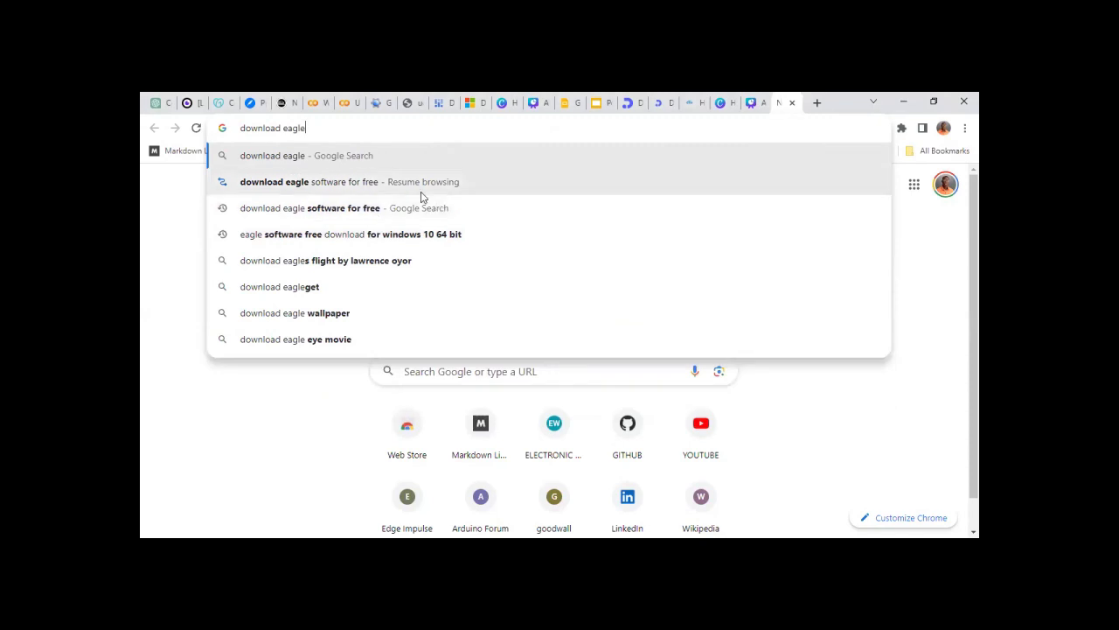
pyautogui.click(421, 215)
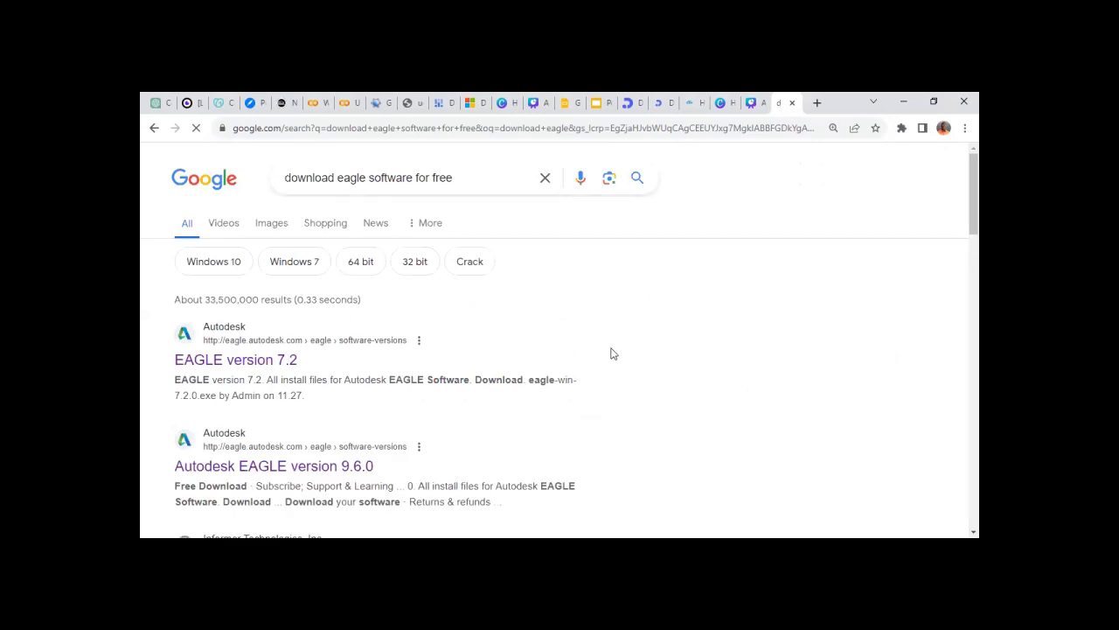
# Step: Open the Autodesk EAGLE version 9.6.0 download page from the search results
pyautogui.scroll(-3, 959, 223)
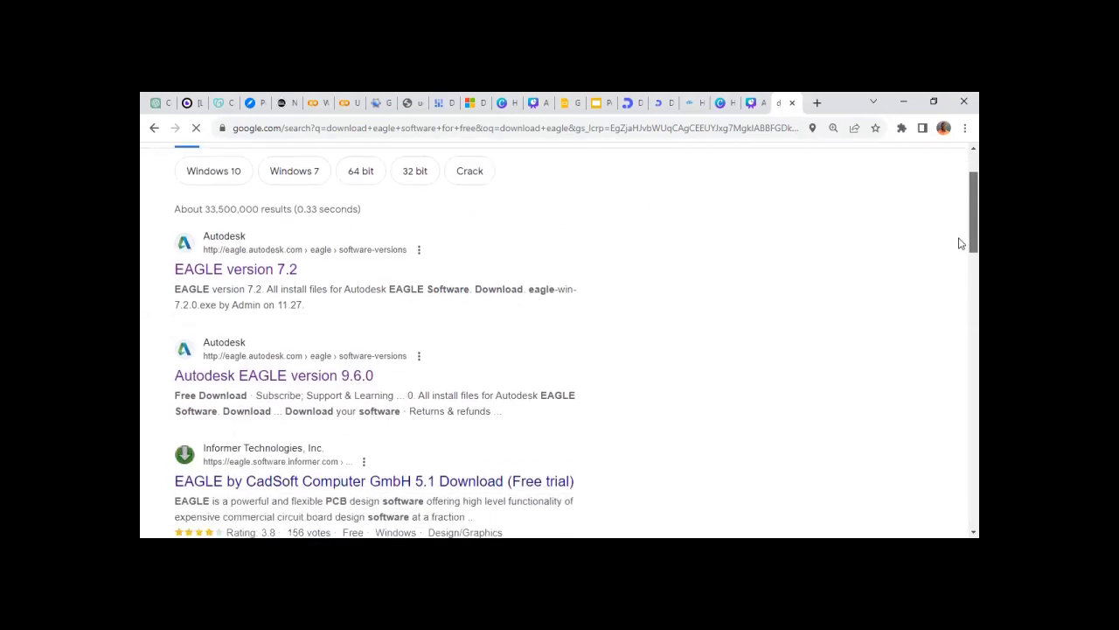
pyautogui.scroll(2, 962, 245)
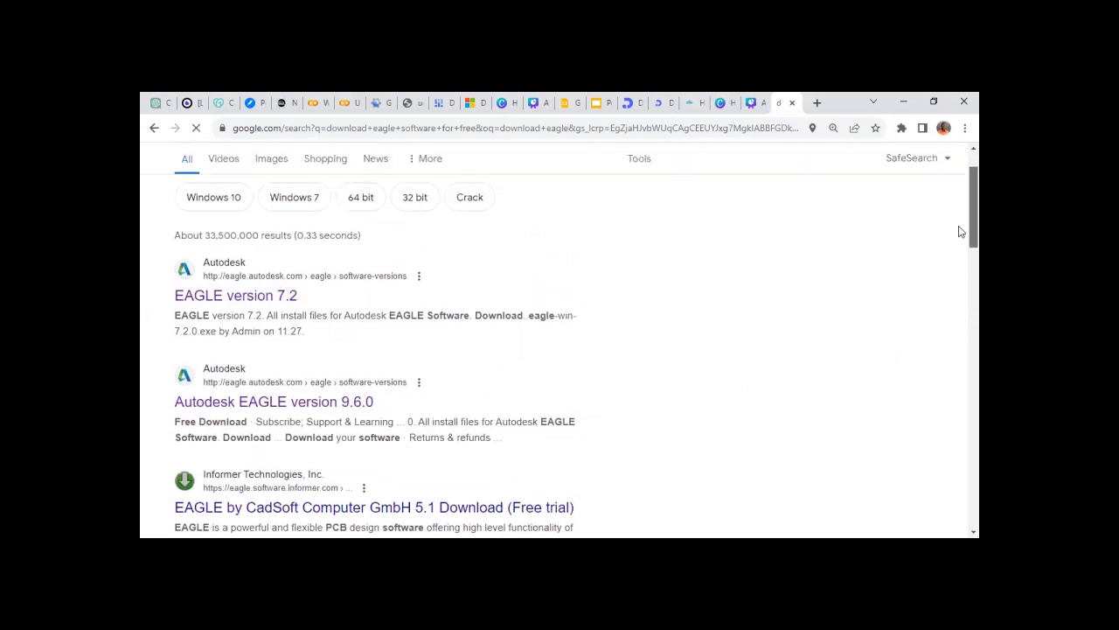
pyautogui.scroll(-1, 960, 237)
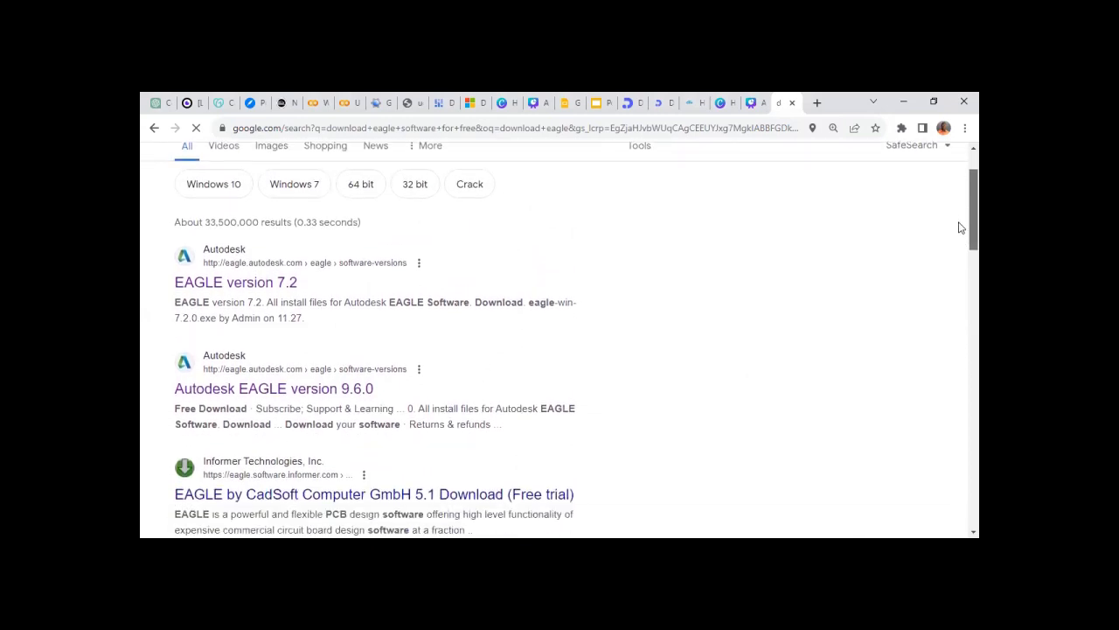
pyautogui.scroll(1, 958, 236)
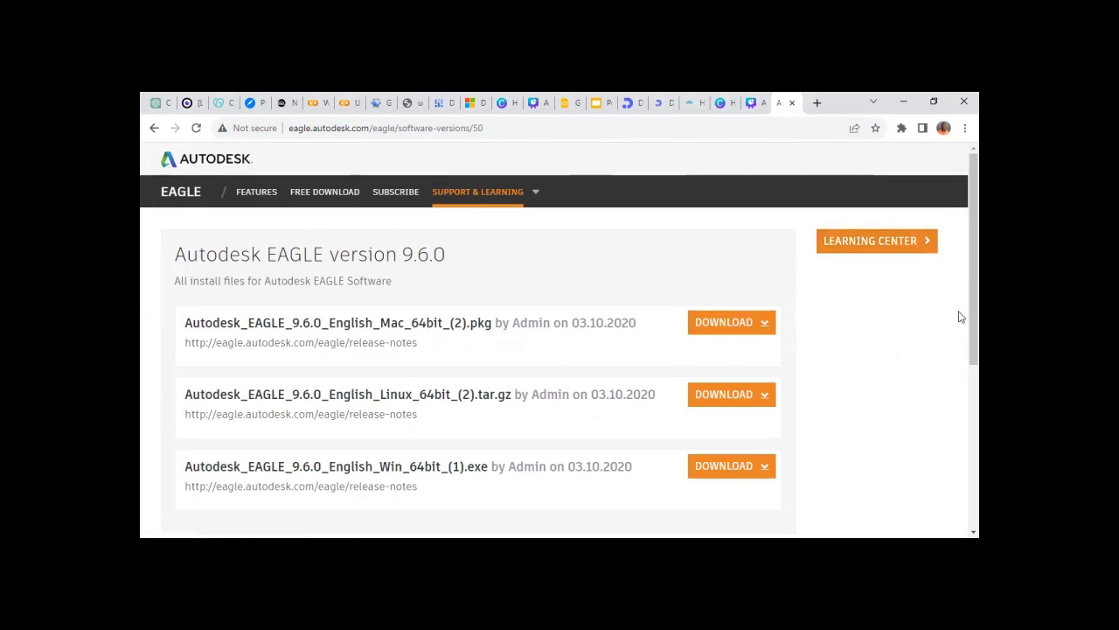
# Step: Request the Windows 64-bit installer Autodesk_EAGLE_9.6.0_English_Win_64bit_(1).exe and dismiss the recent download history
pyautogui.scroll(-1, 961, 308)
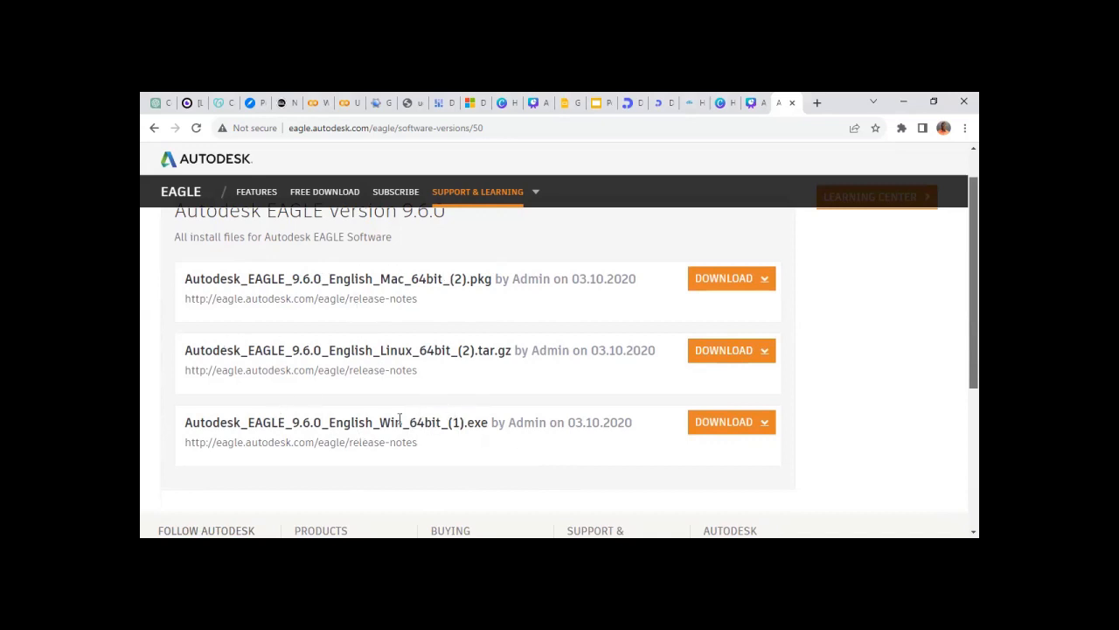
pyautogui.click(748, 423)
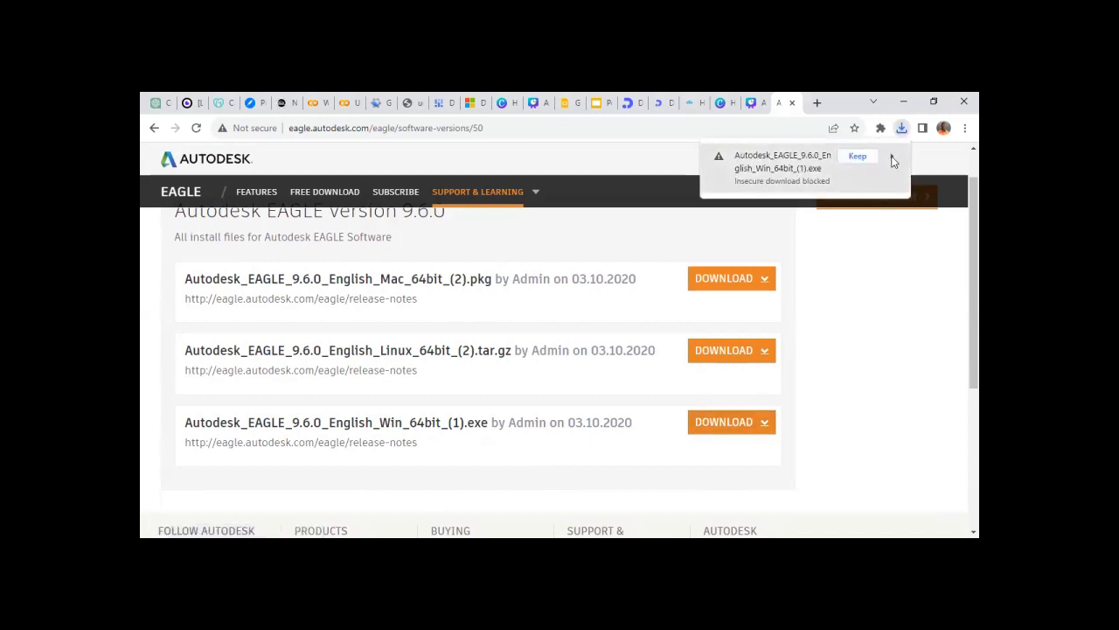
pyautogui.click(901, 131)
pyautogui.click(902, 131)
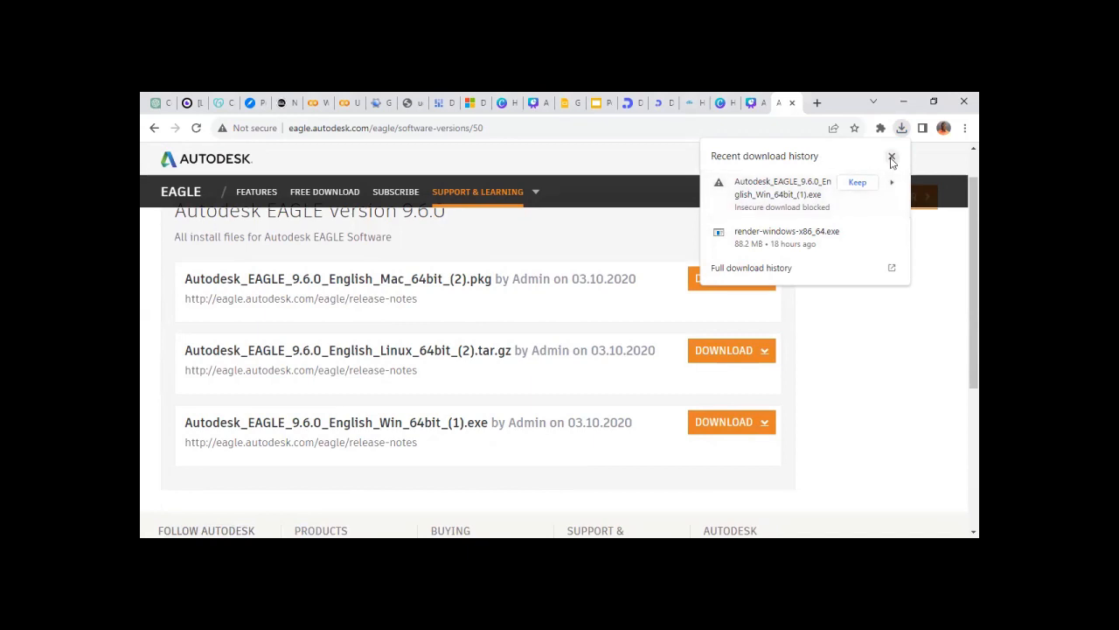
pyautogui.click(892, 159)
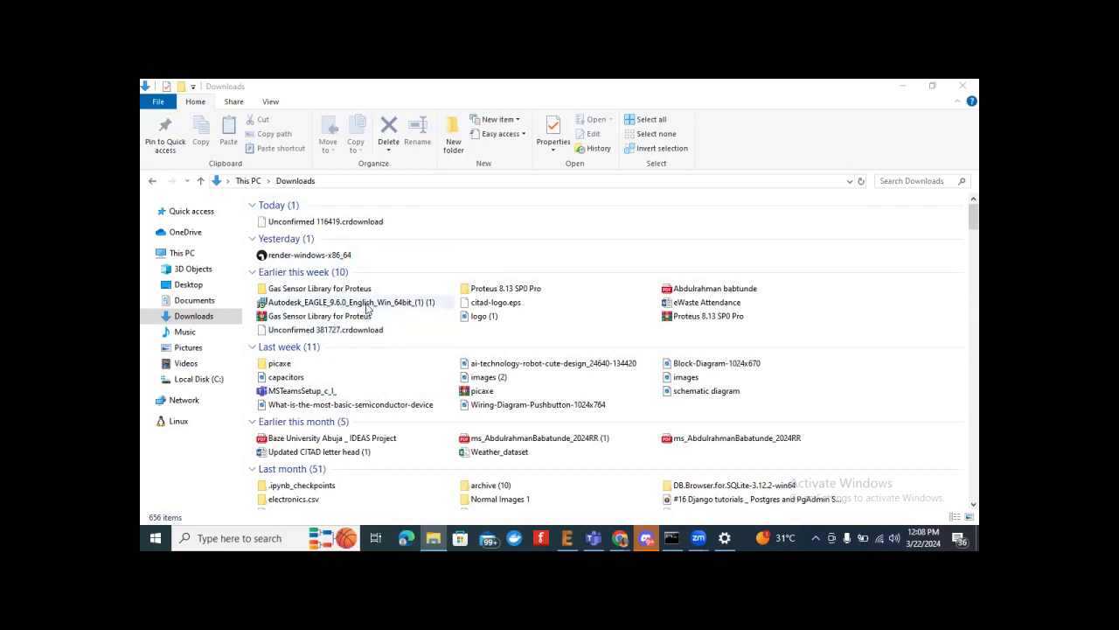
# Step: Launch the Autodesk EAGLE 9.6.0 Windows installer from the Downloads folder and accept its license agreement
pyautogui.click(352, 304)
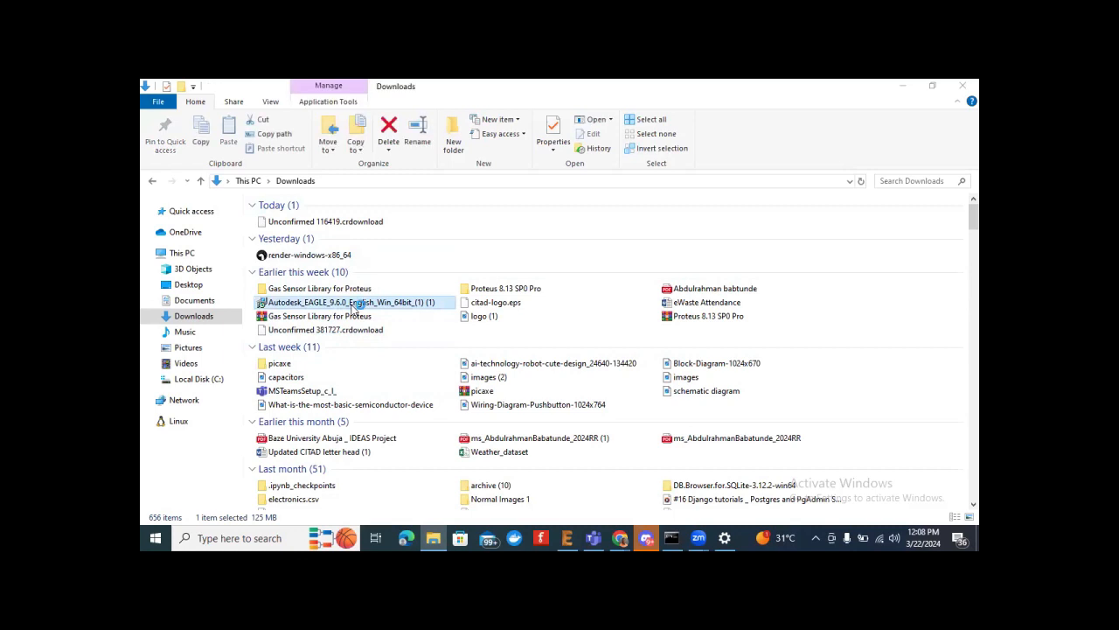
pyautogui.doubleClick(354, 304)
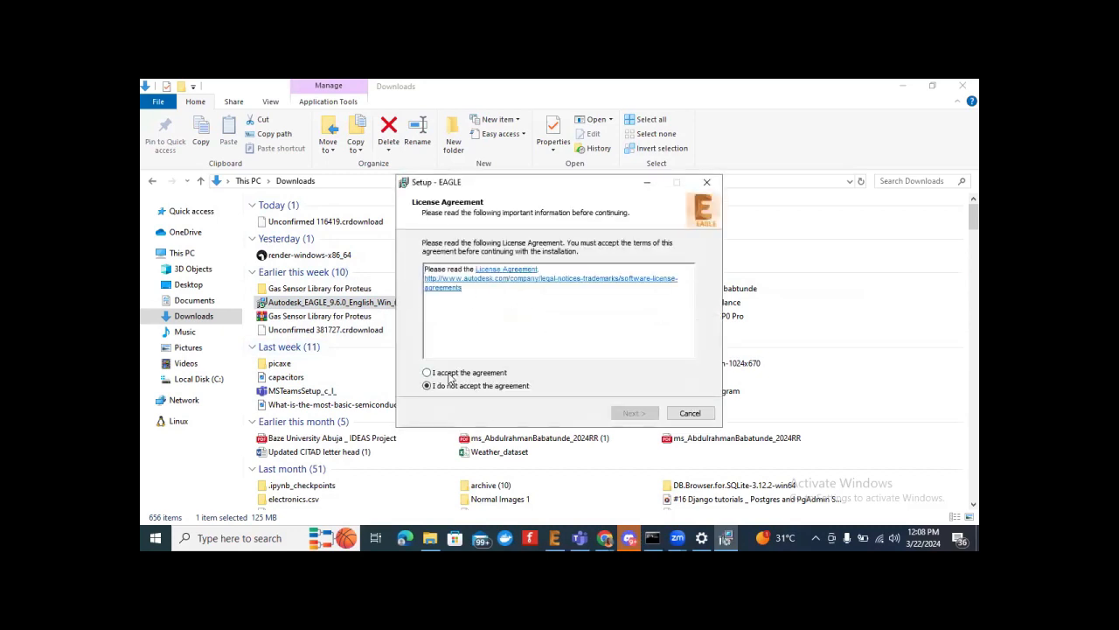
pyautogui.click(449, 374)
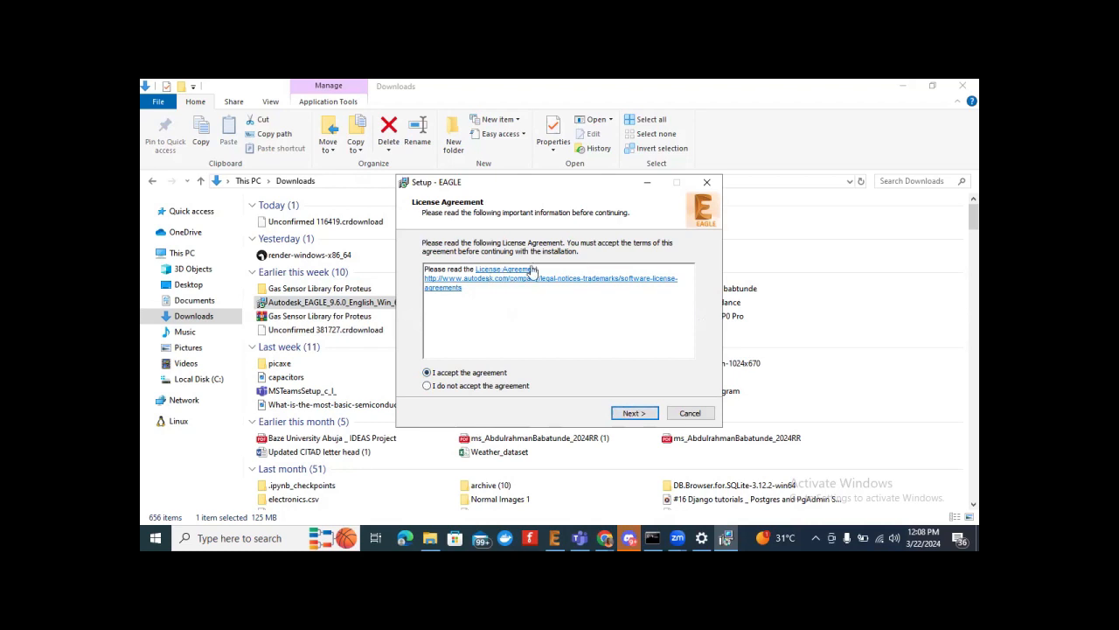
pyautogui.click(641, 416)
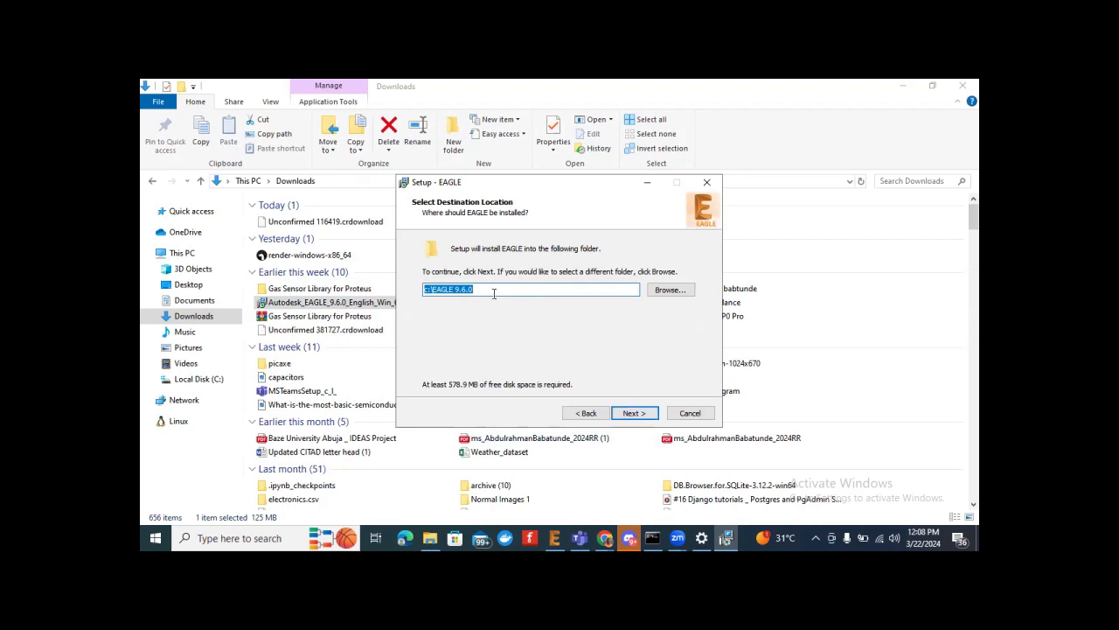
# Step: Keep c:\EAGLE 9.6.0 as the destination with a desktop shortcut, and exit the setup without installing
pyautogui.click(633, 413)
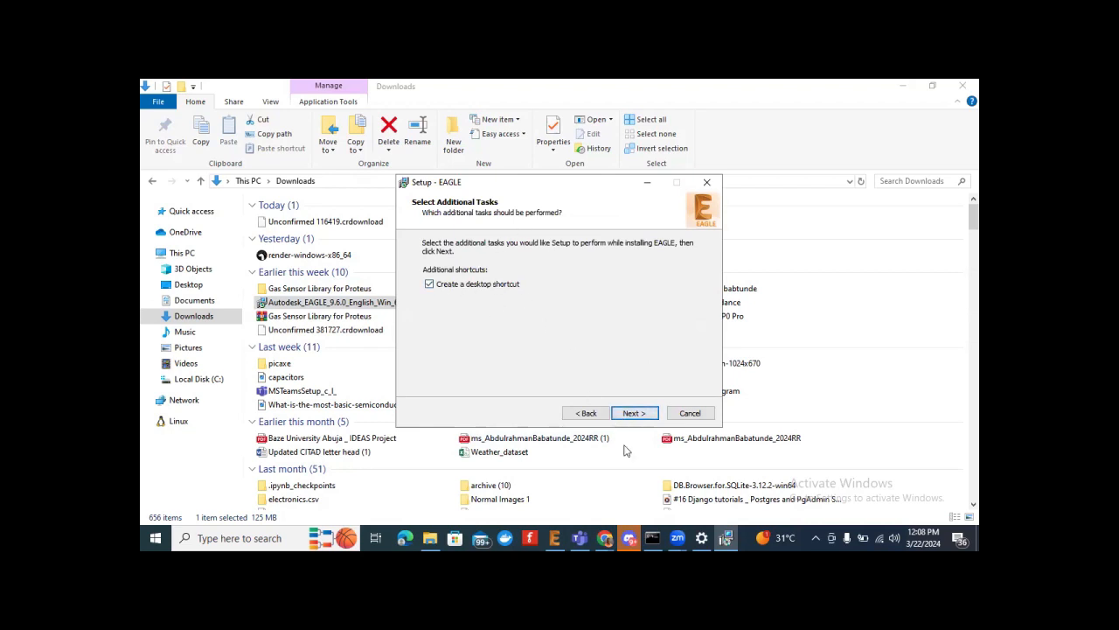
pyautogui.click(634, 414)
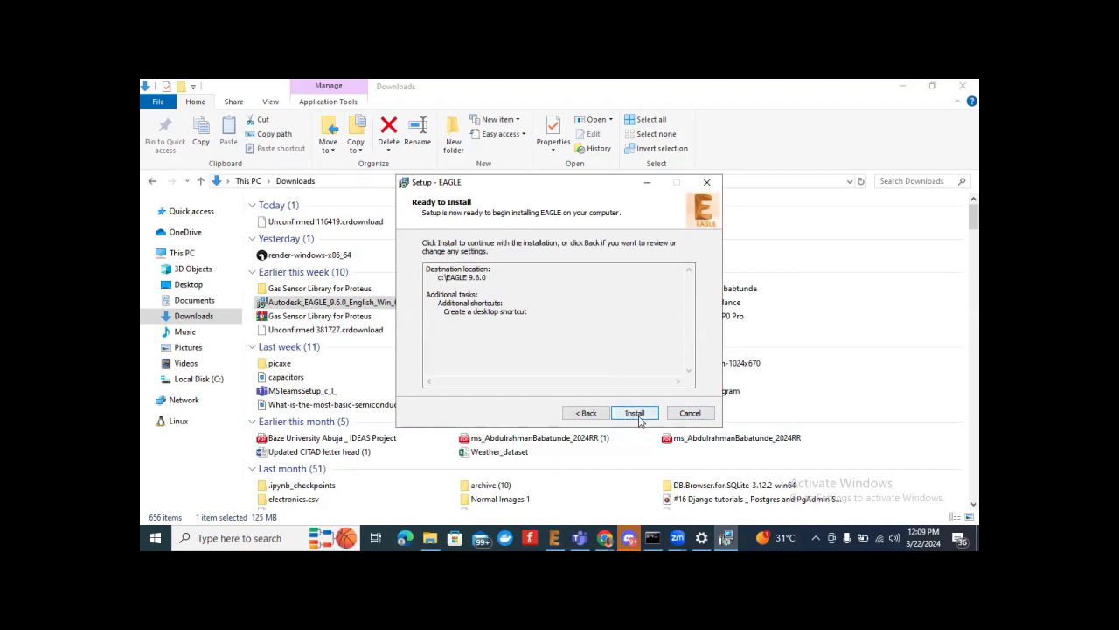
pyautogui.click(697, 418)
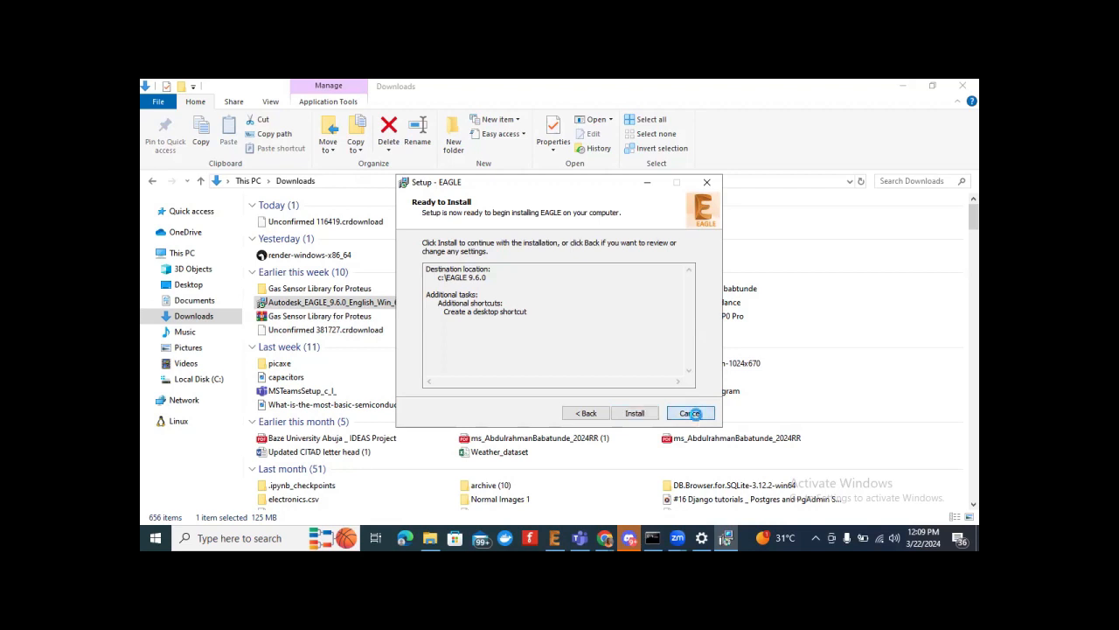
pyautogui.click(605, 377)
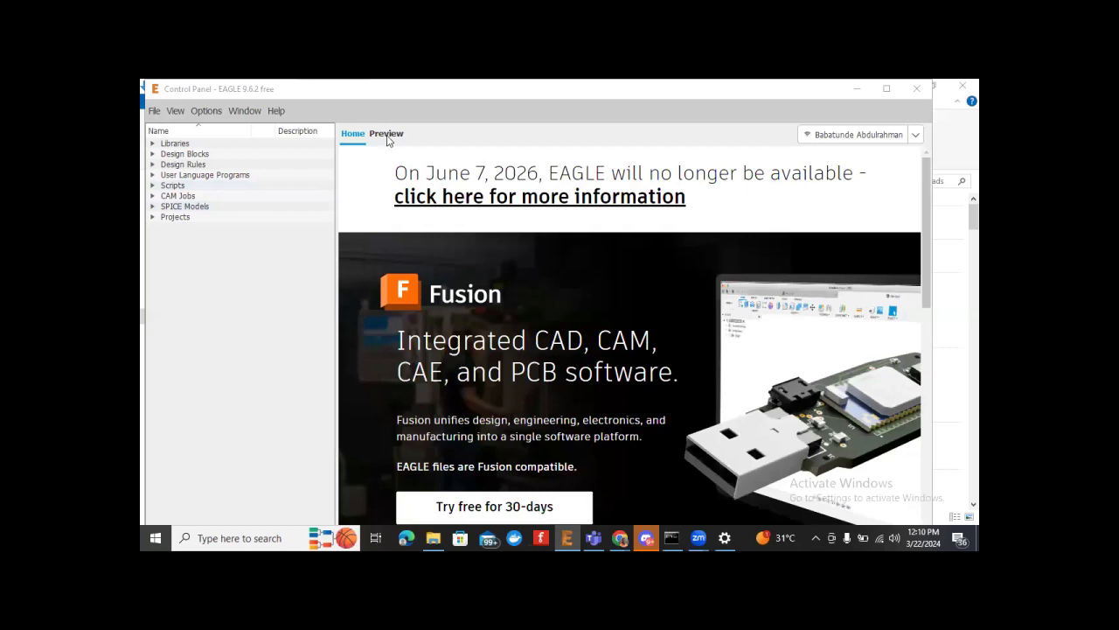
# Step: Switch to EAGLE and maximize its Control Panel window
pyautogui.click(919, 102)
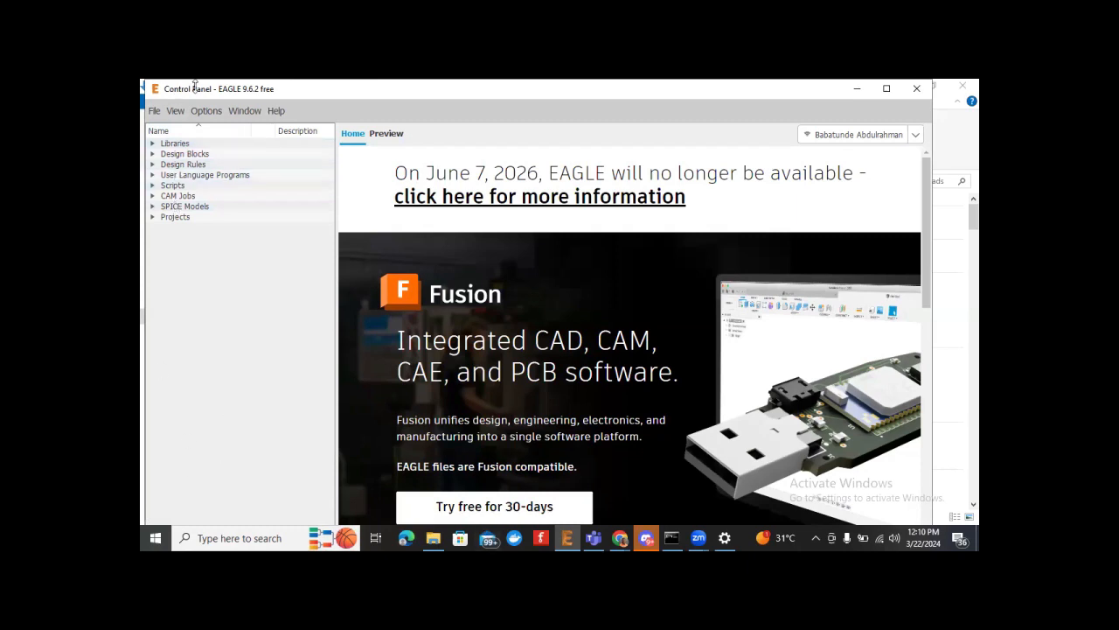
pyautogui.moveTo(199, 100); pyautogui.dragTo(210, 156)
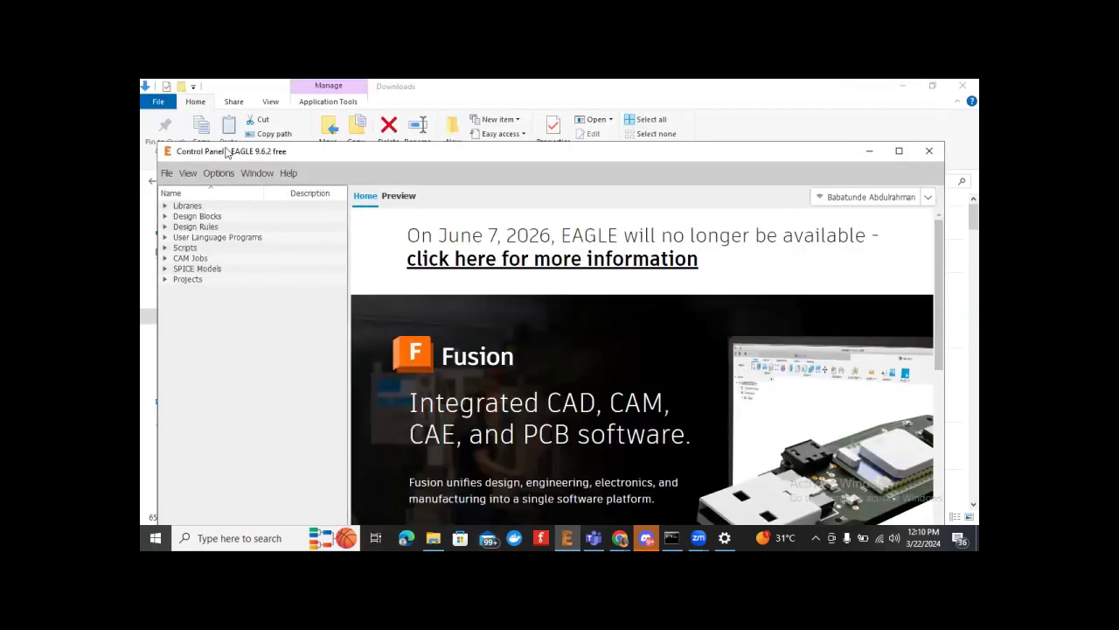
pyautogui.doubleClick(203, 152)
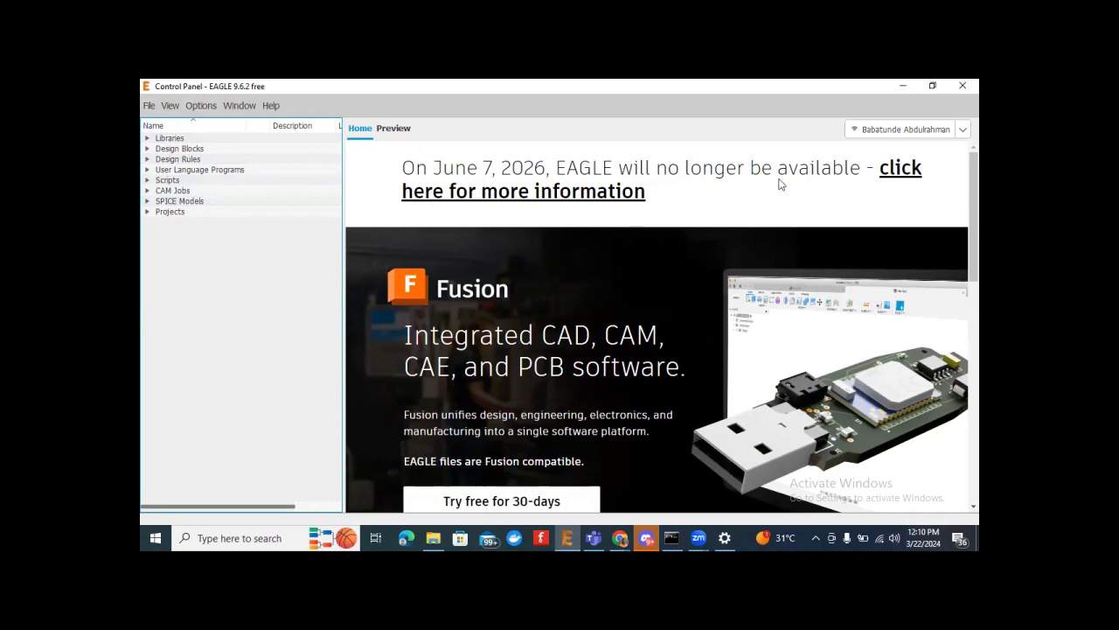
# Step: Examine the account options and the Home page's Fusion tutorials, recent files and resources in the Control Panel
pyautogui.click(961, 131)
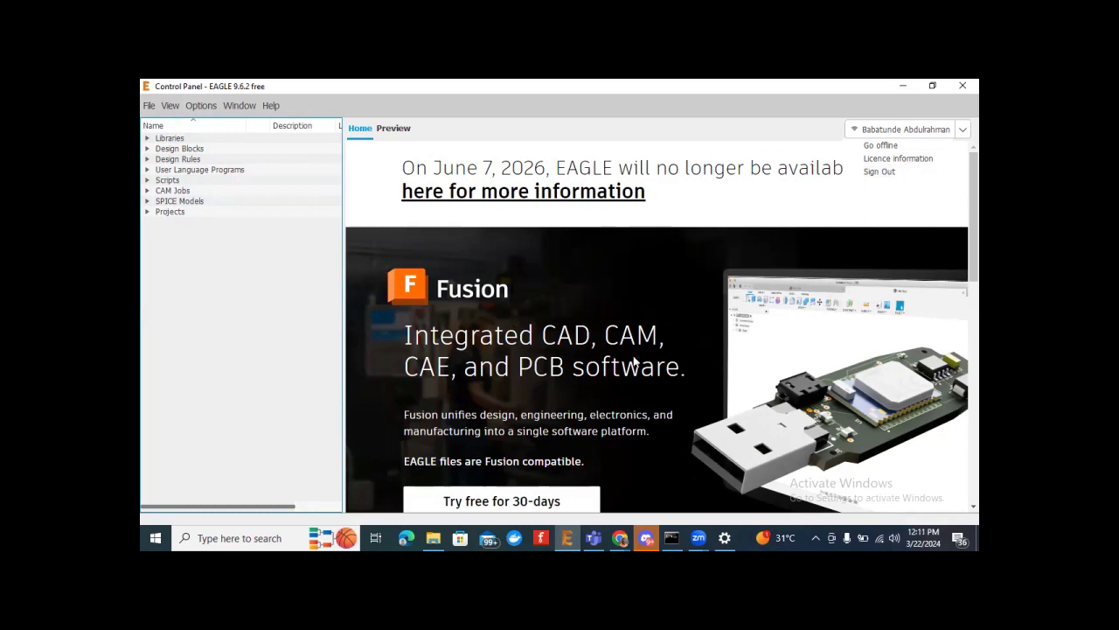
pyautogui.click(961, 131)
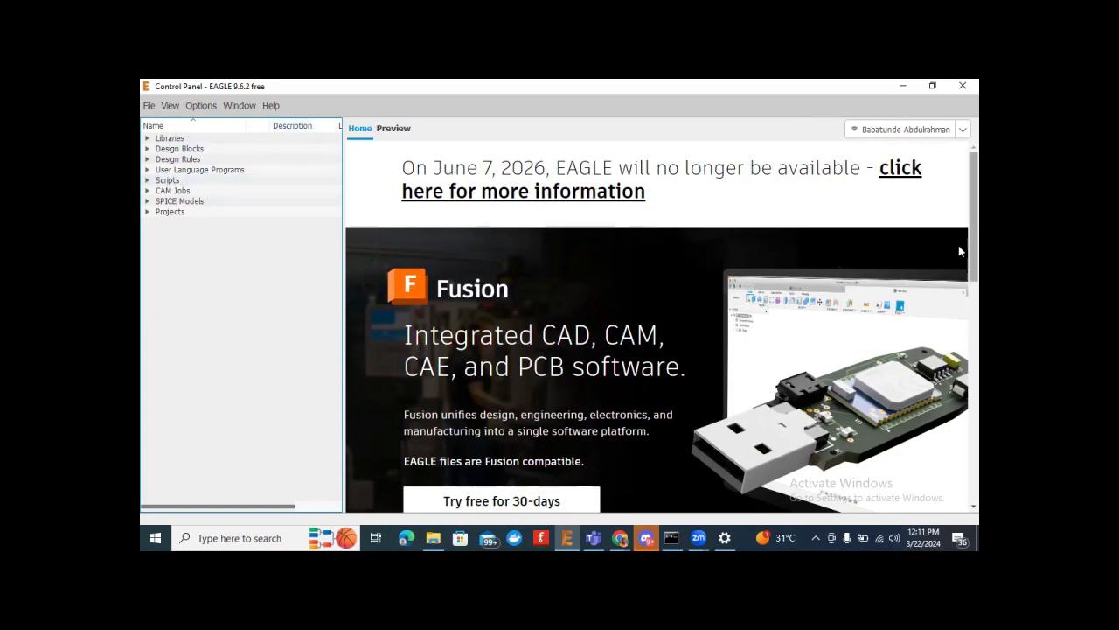
pyautogui.scroll(-7, 958, 245)
pyautogui.scroll(4, 958, 350)
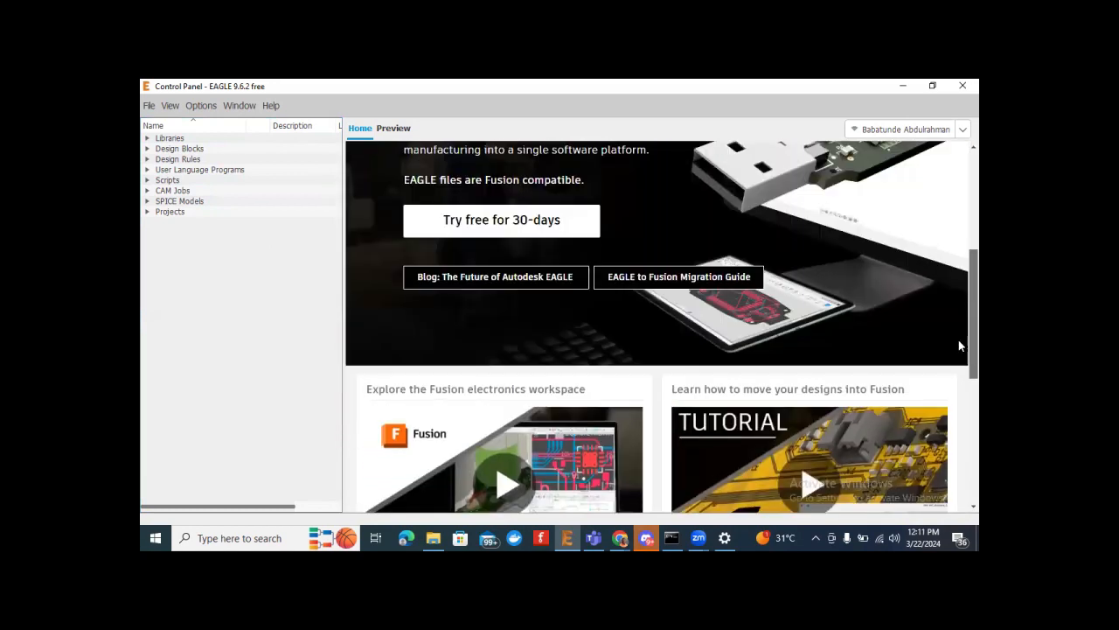
pyautogui.scroll(-3, 959, 350)
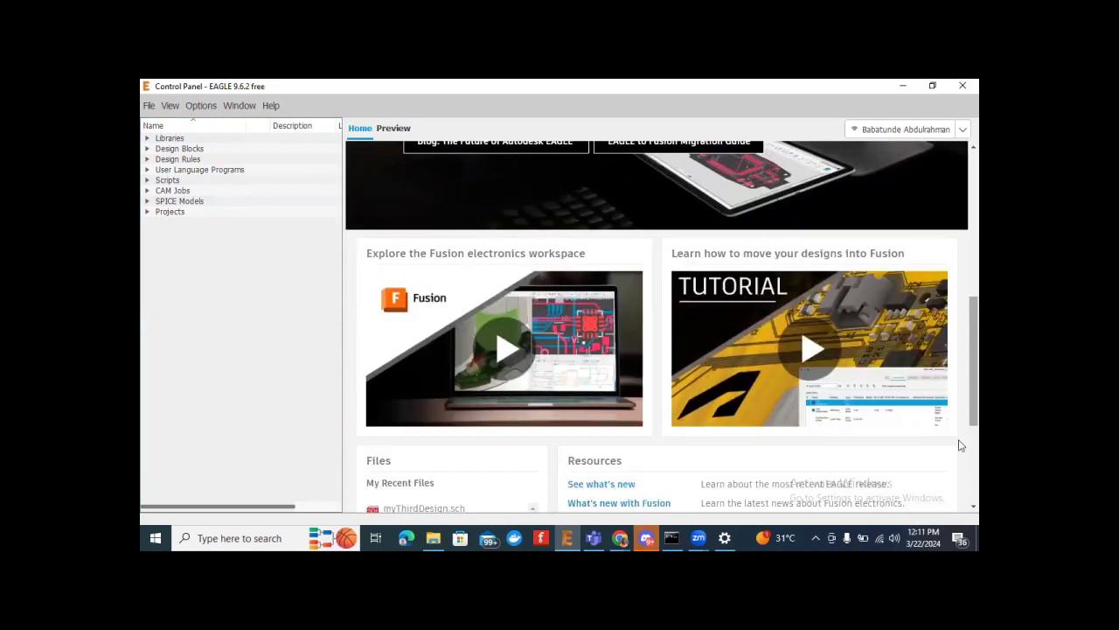
pyautogui.scroll(-1, 961, 430)
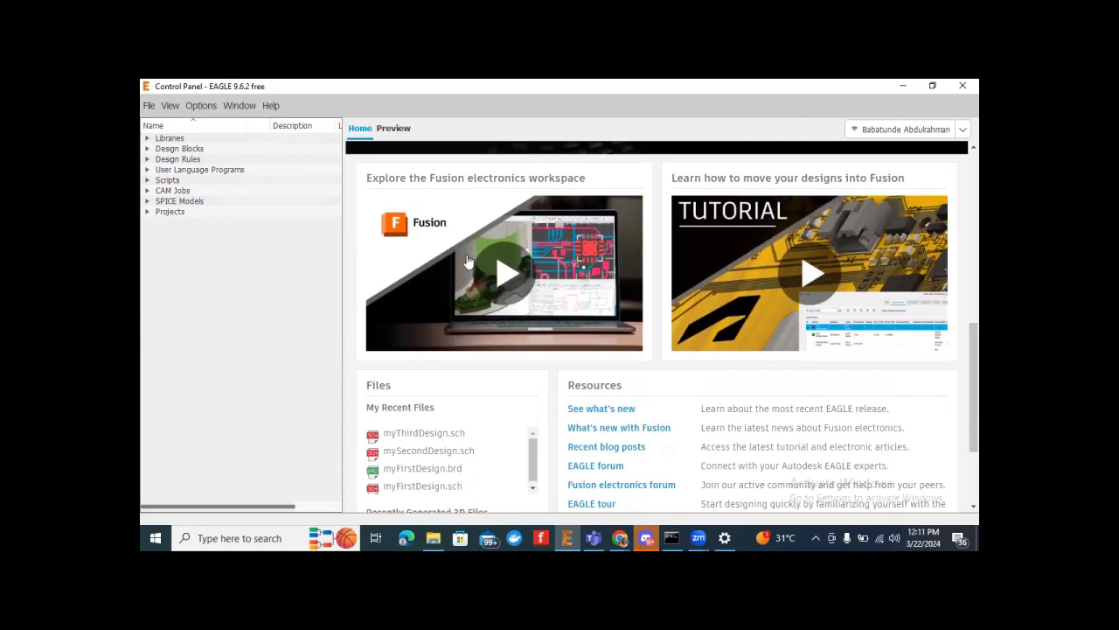
pyautogui.scroll(5, 959, 405)
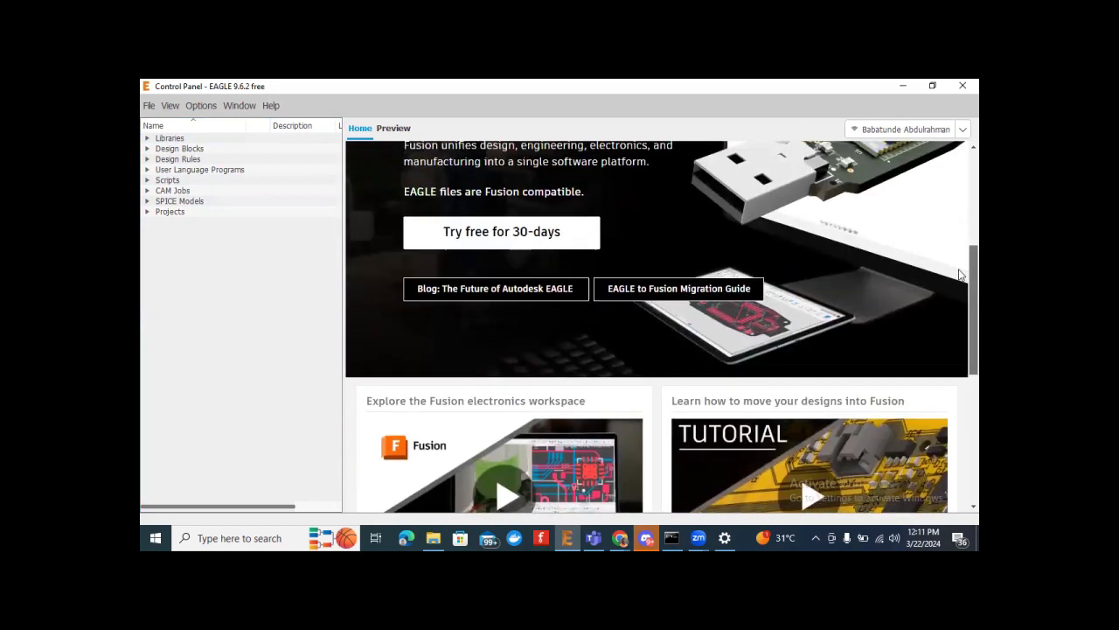
pyautogui.scroll(-1, 961, 307)
pyautogui.scroll(3, 960, 262)
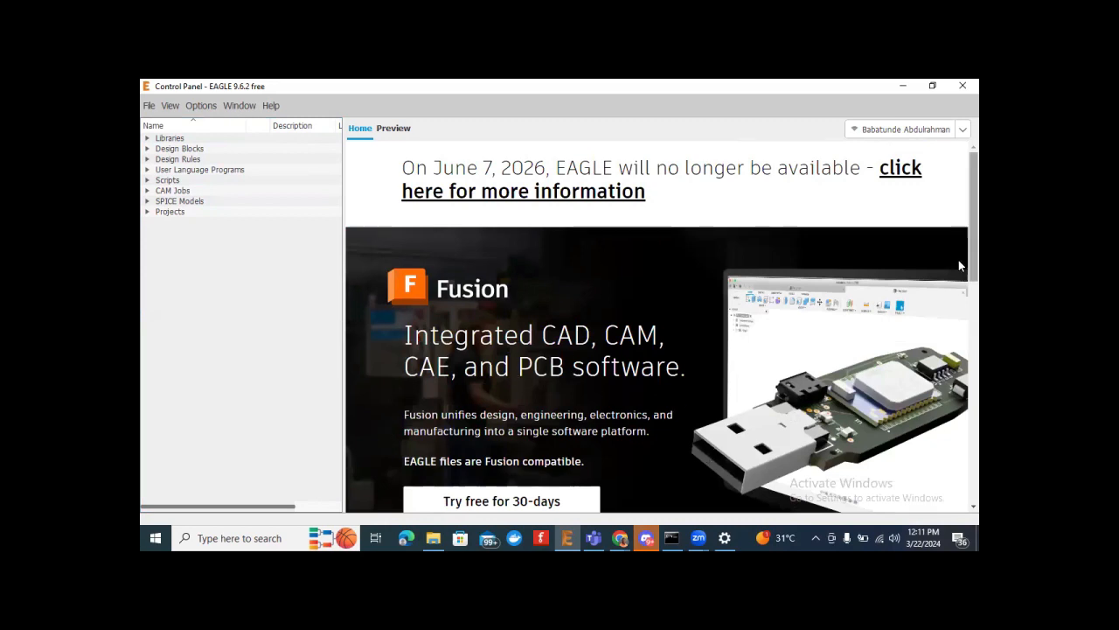
pyautogui.moveTo(958, 236); pyautogui.dragTo(961, 188)
pyautogui.click(149, 106)
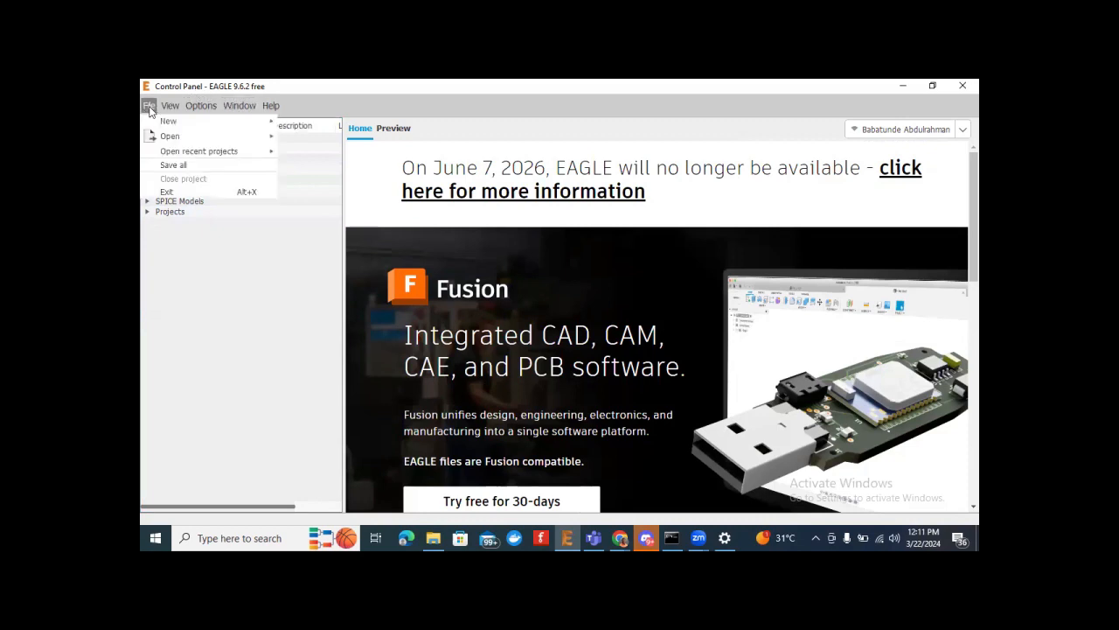
pyautogui.click(193, 306)
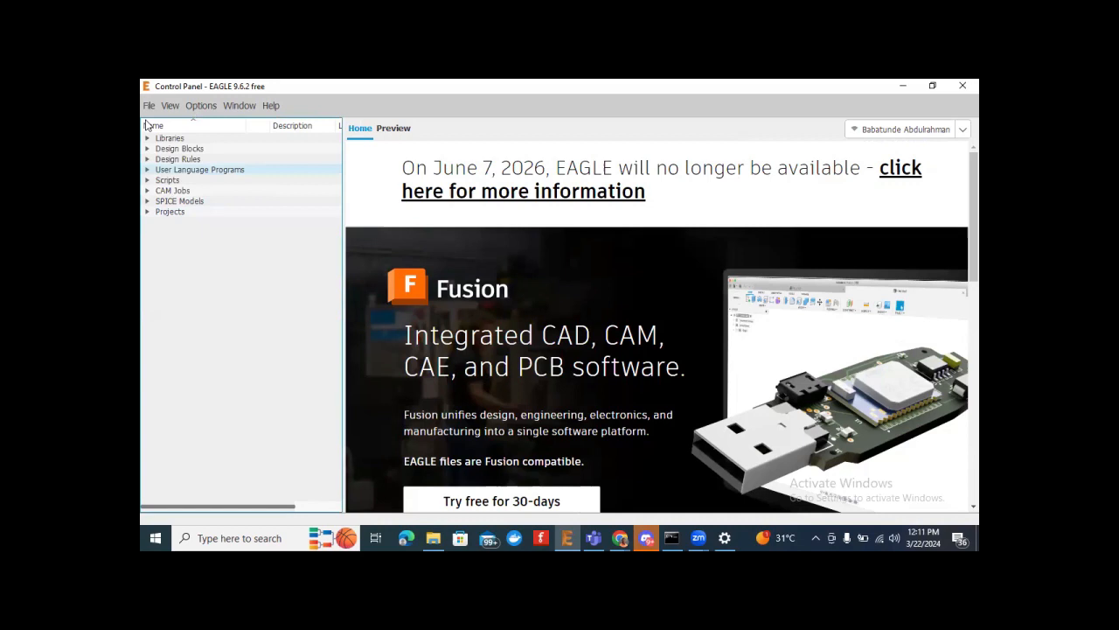
pyautogui.click(150, 107)
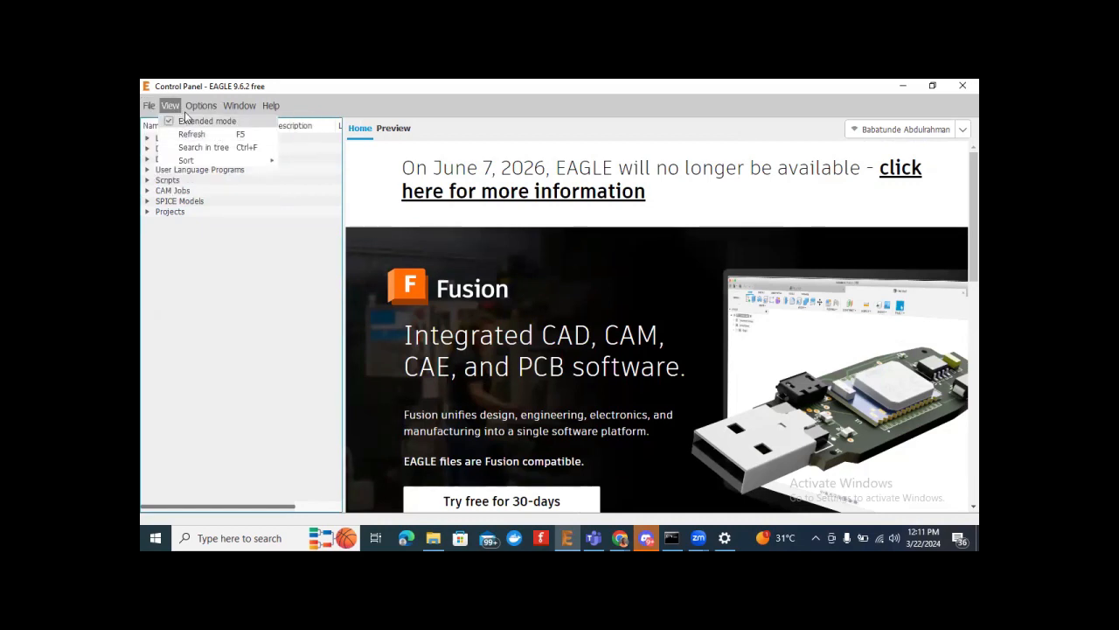
# Step: Examine the Control Panel's file, view, options, window and help commands, including the new-file types, and return to the Home page
pyautogui.moveTo(272, 105)
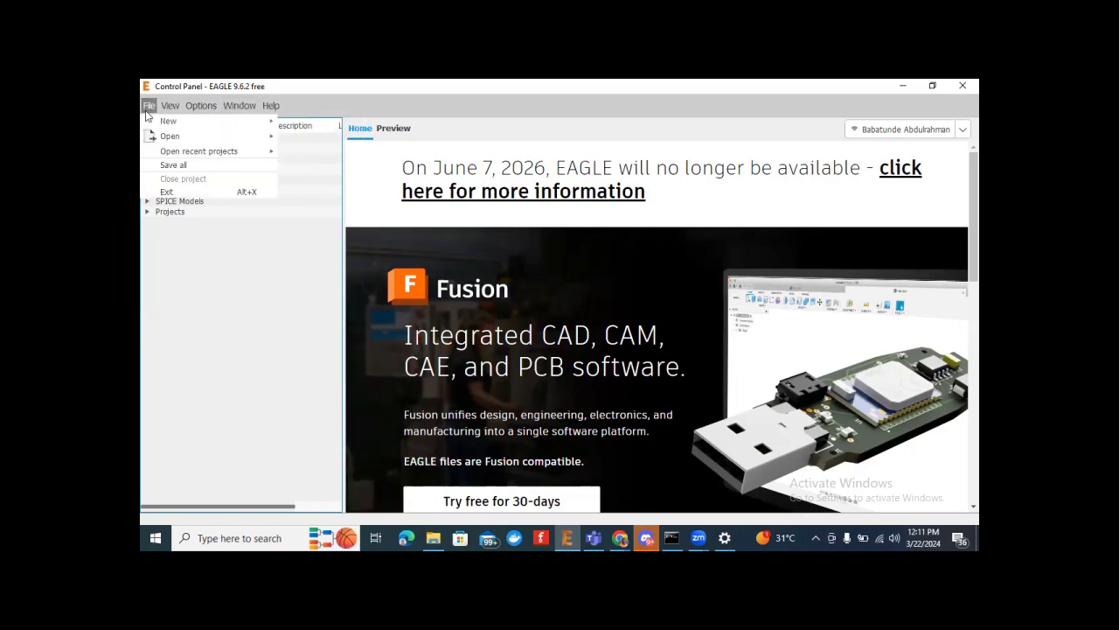
pyautogui.moveTo(236, 125)
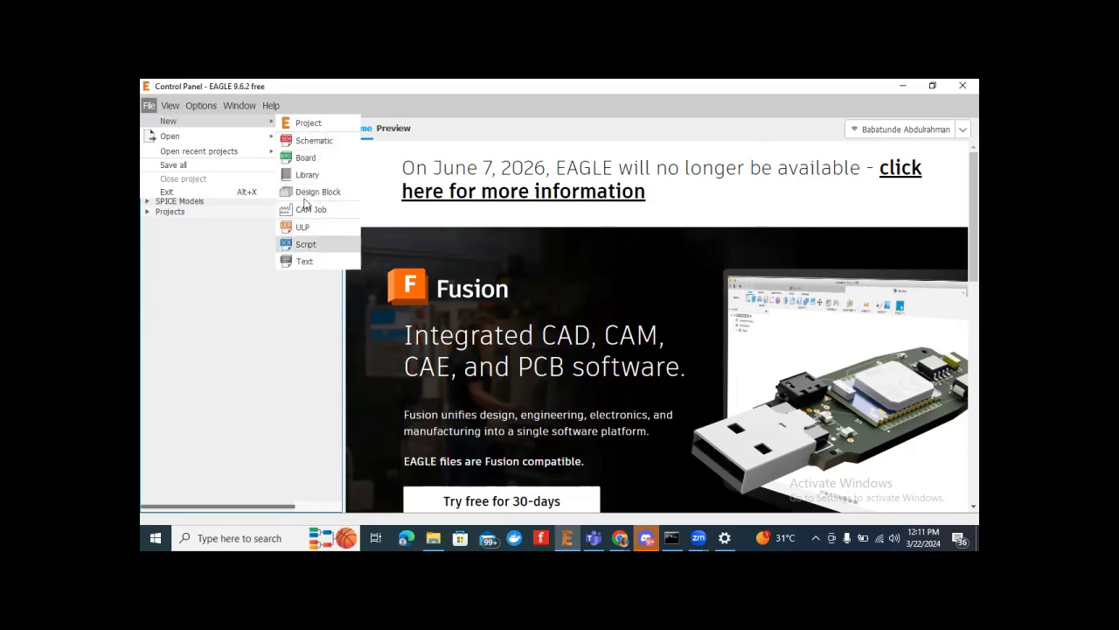
pyautogui.press('Escape')
pyautogui.press('Escape')
pyautogui.click(169, 105)
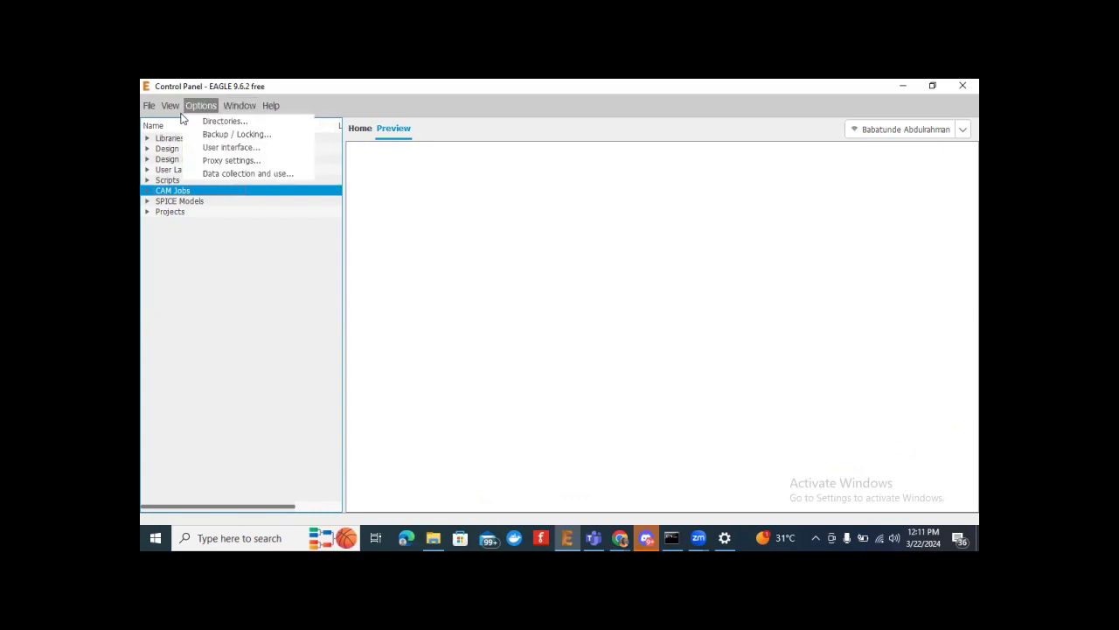
pyautogui.moveTo(171, 113)
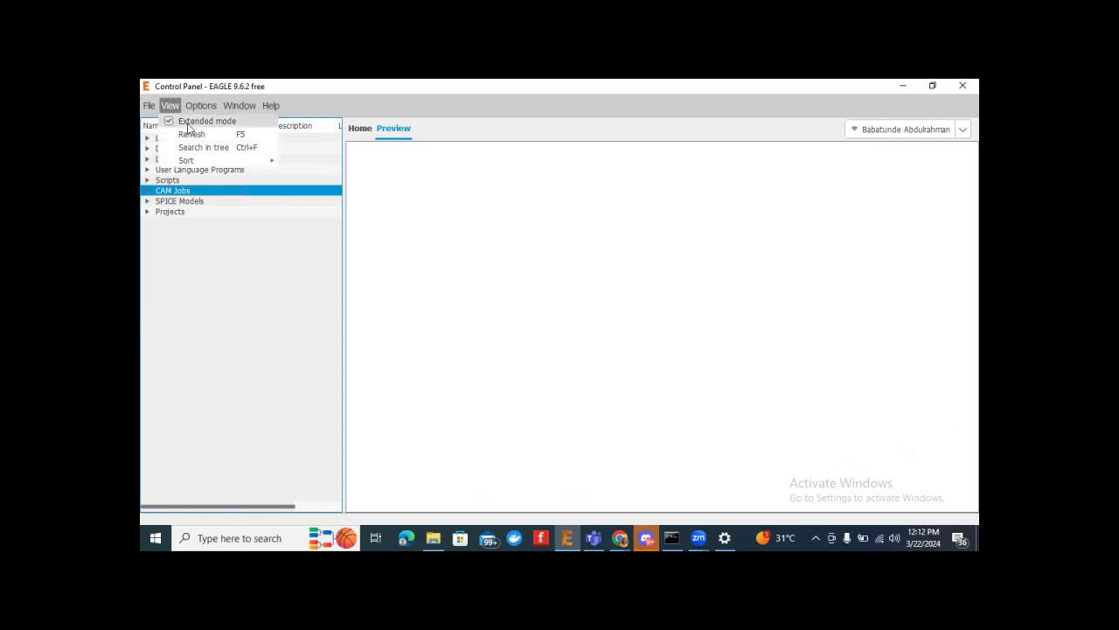
pyautogui.moveTo(214, 107)
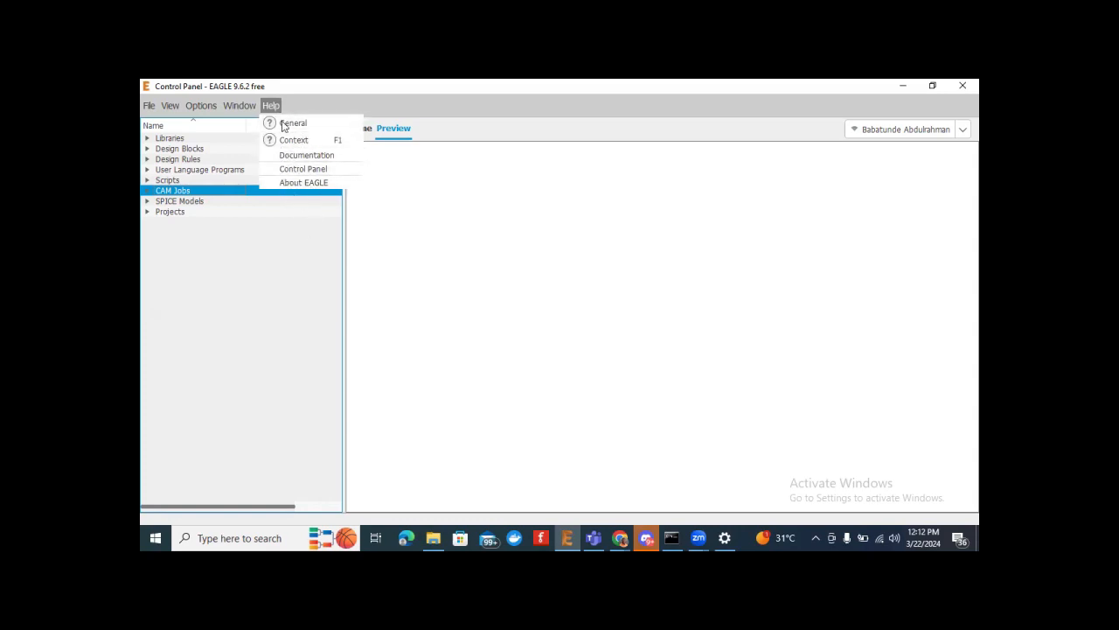
pyautogui.click(245, 305)
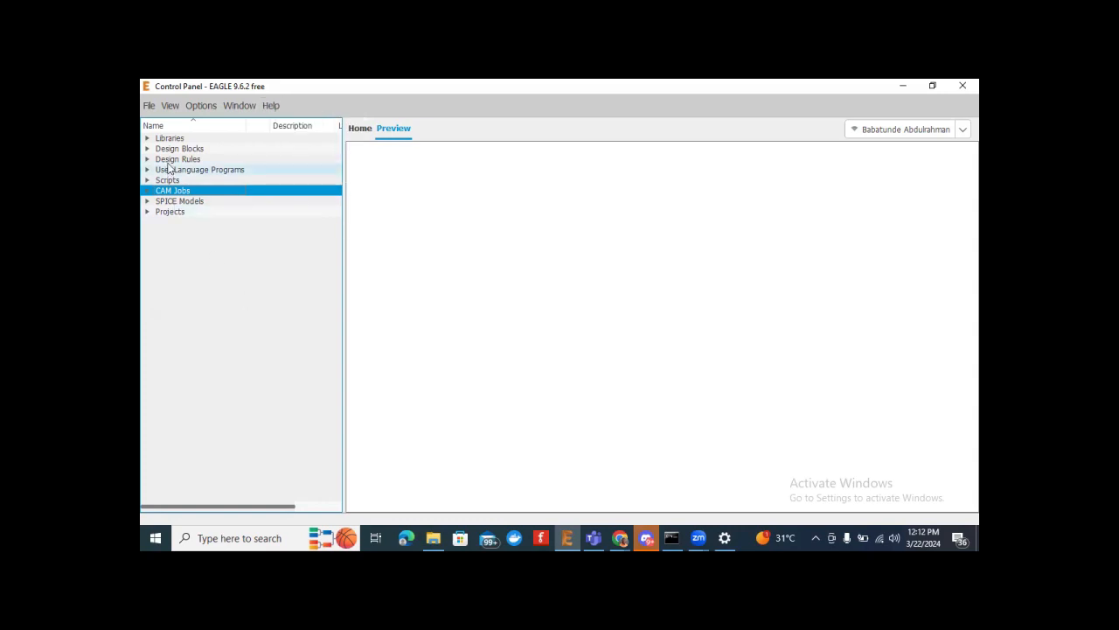
pyautogui.click(362, 130)
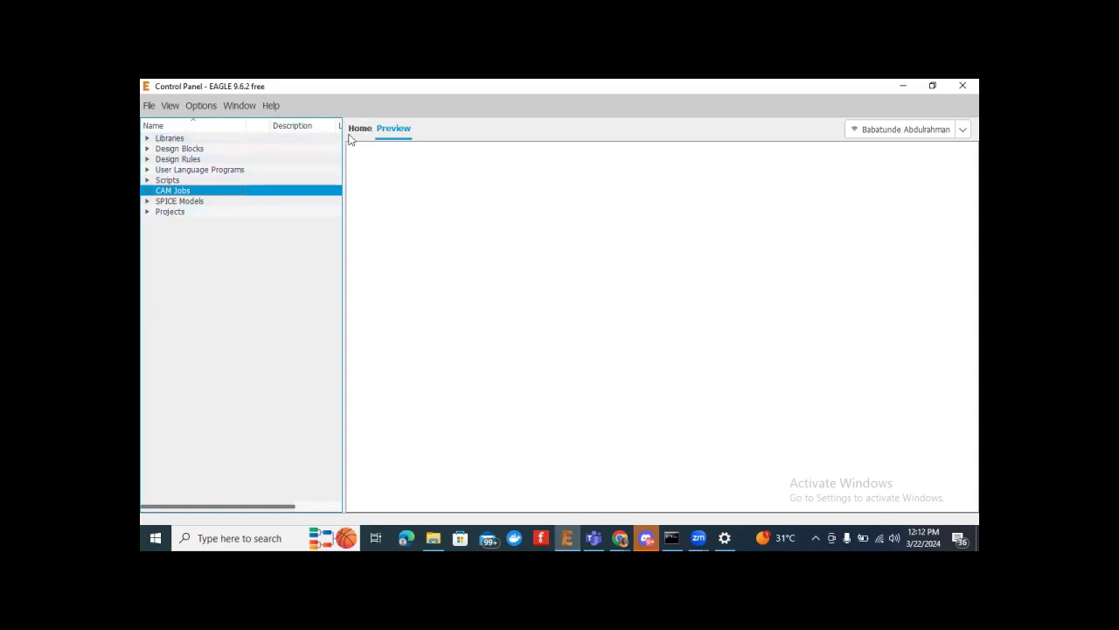
# Step: Expand Libraries and preview the account owner's managed library folder
pyautogui.click(147, 138)
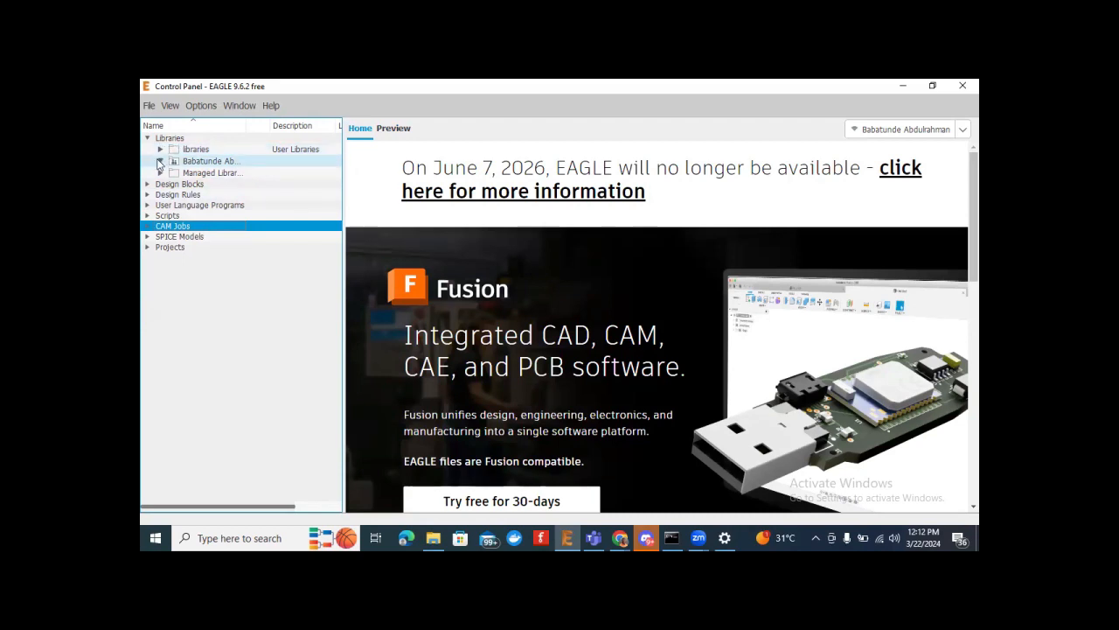
pyautogui.click(162, 161)
pyautogui.click(201, 161)
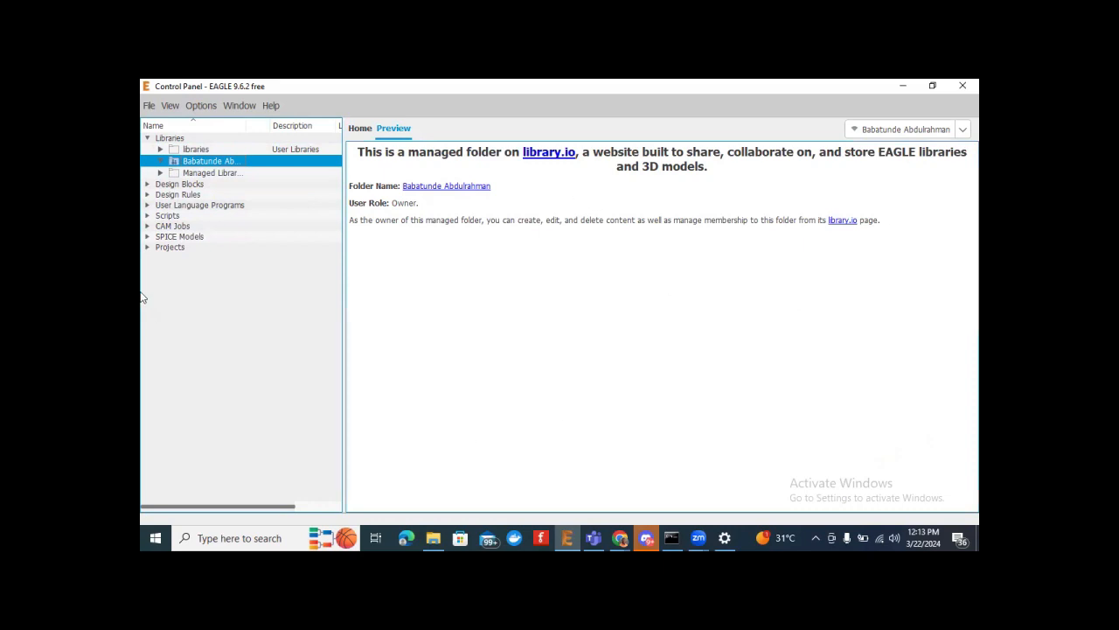
# Step: Expand the Eagle Pcb folder under Managed Libraries and browse its component libraries down to the transistors
pyautogui.click(160, 173)
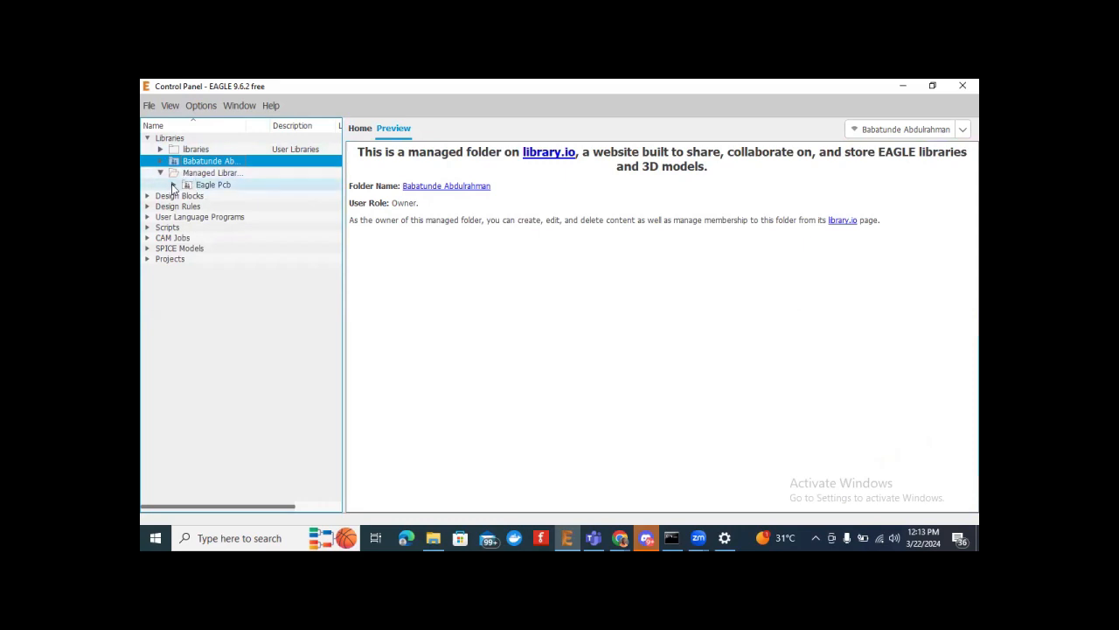
pyautogui.click(173, 185)
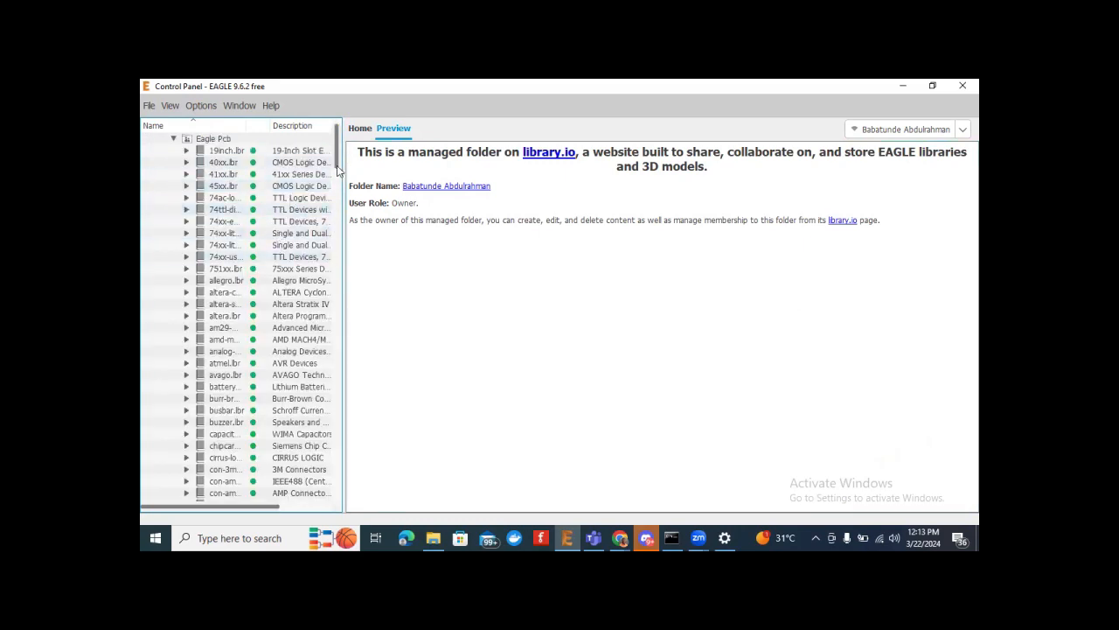
pyautogui.scroll(2, 337, 166)
pyautogui.moveTo(334, 169); pyautogui.dragTo(274, 268)
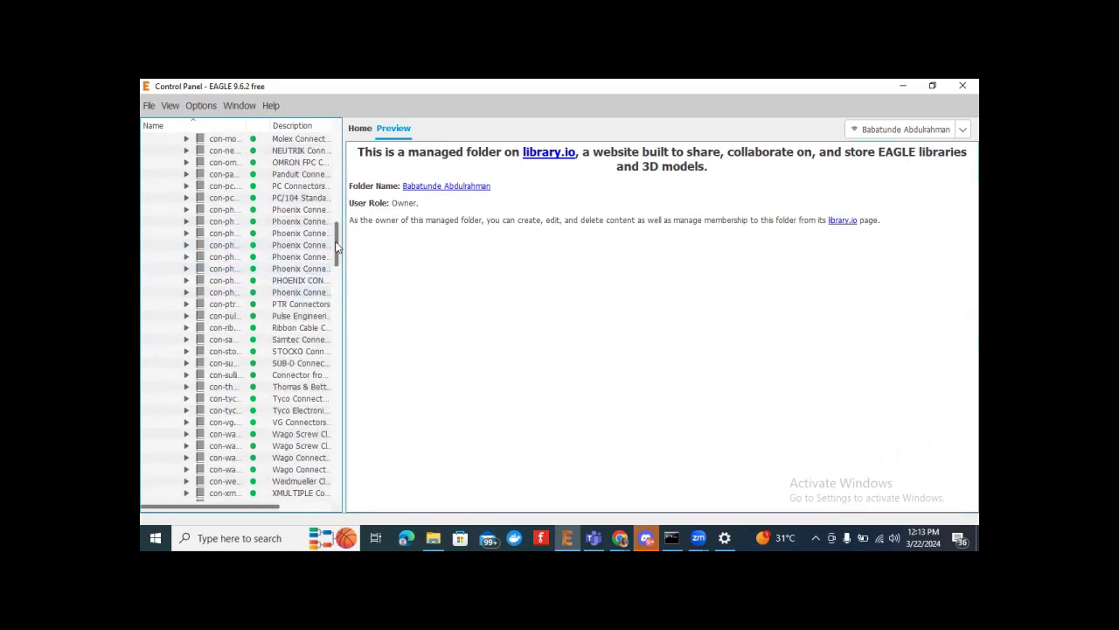
pyautogui.moveTo(336, 249); pyautogui.dragTo(334, 386)
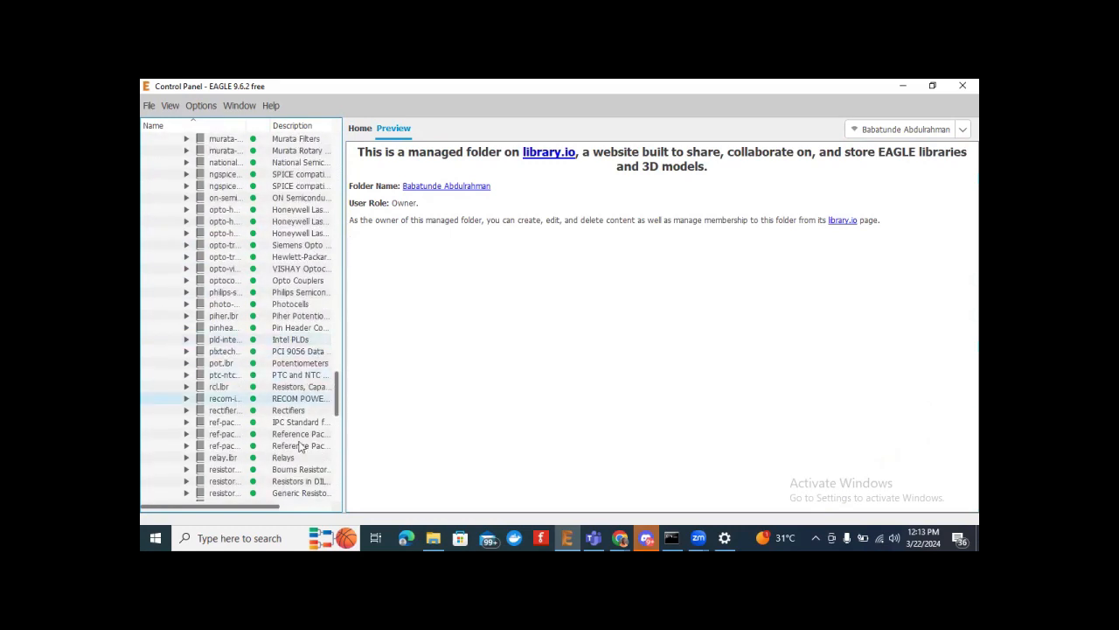
pyautogui.moveTo(334, 400); pyautogui.dragTo(337, 456)
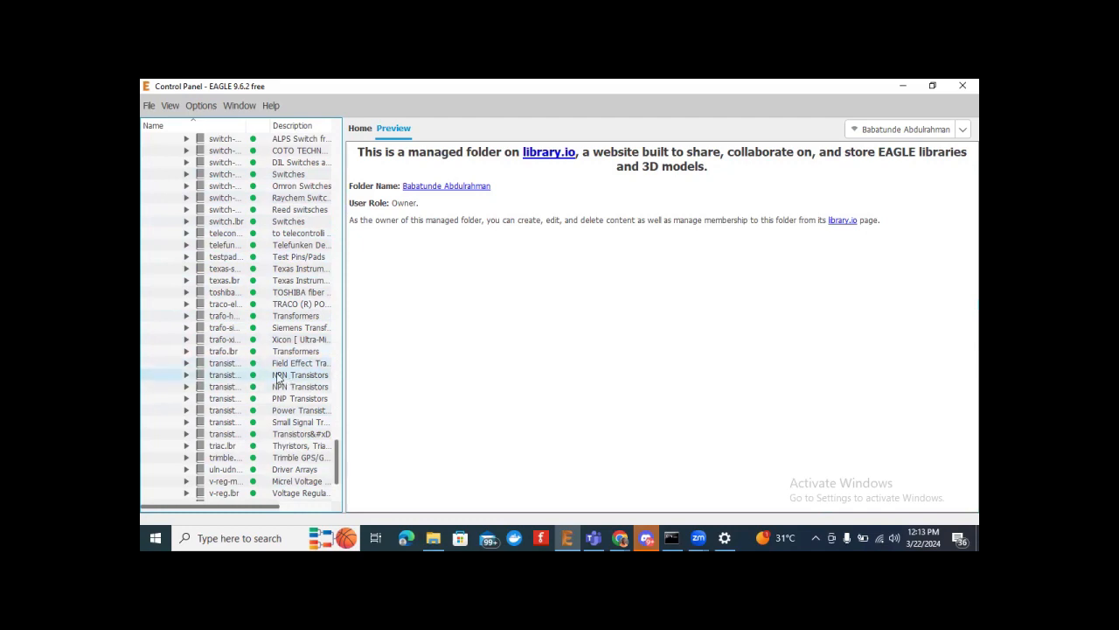
# Step: Expand the transistor-neu-to92 NPN transistor library and preview the 2N3055 device
pyautogui.click(187, 374)
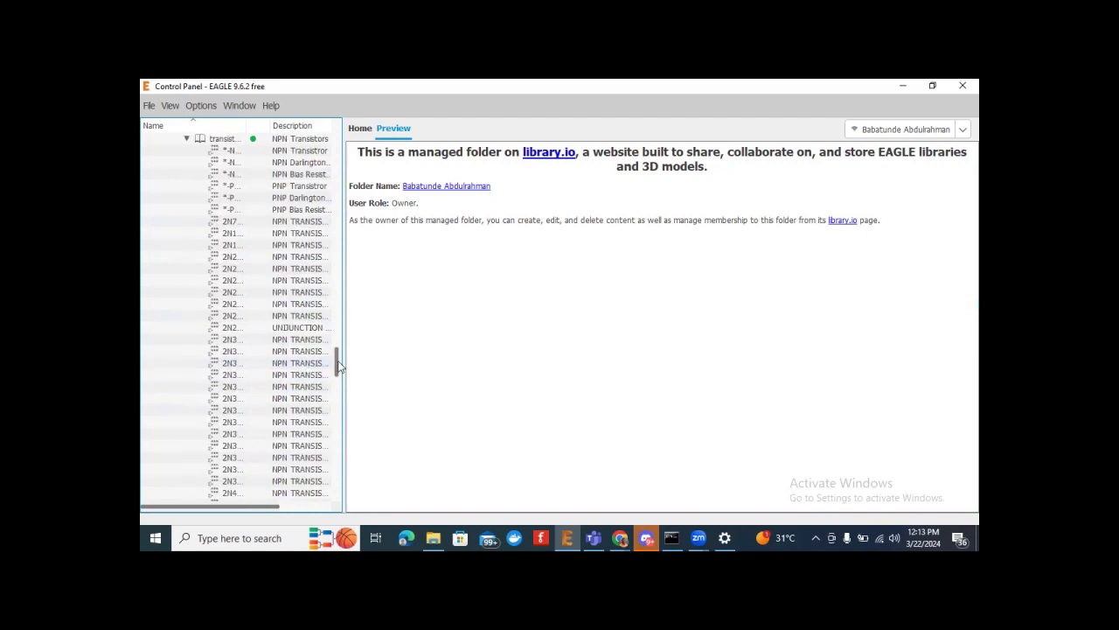
pyautogui.moveTo(337, 366)
pyautogui.mouseDown()
pyautogui.moveTo(338, 345)
pyautogui.moveTo(338, 361)
pyautogui.mouseUp()
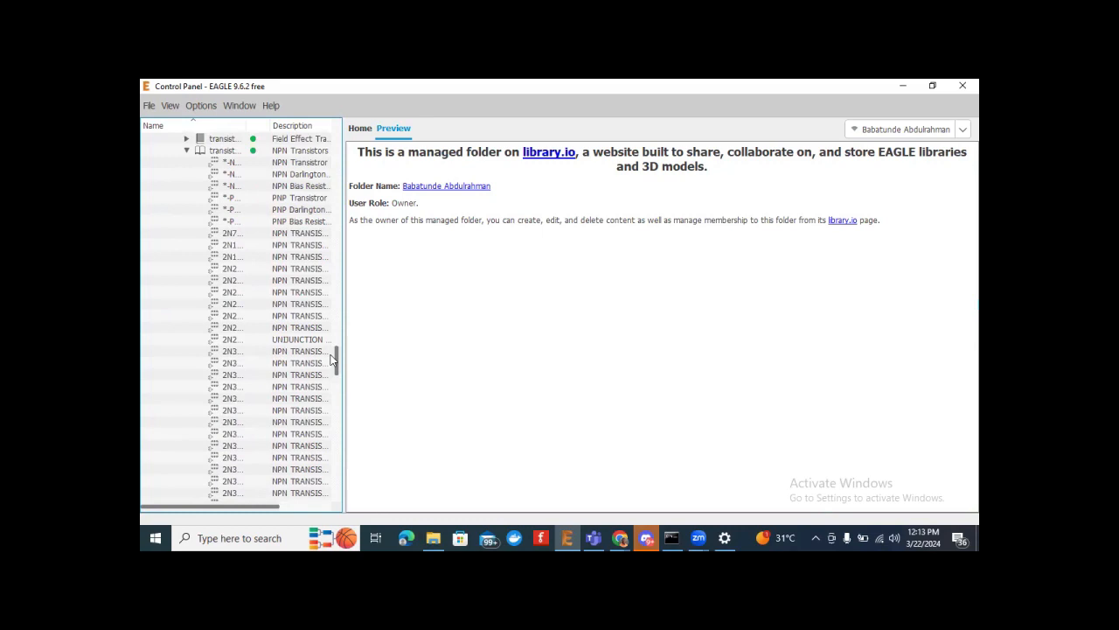
pyautogui.click(255, 329)
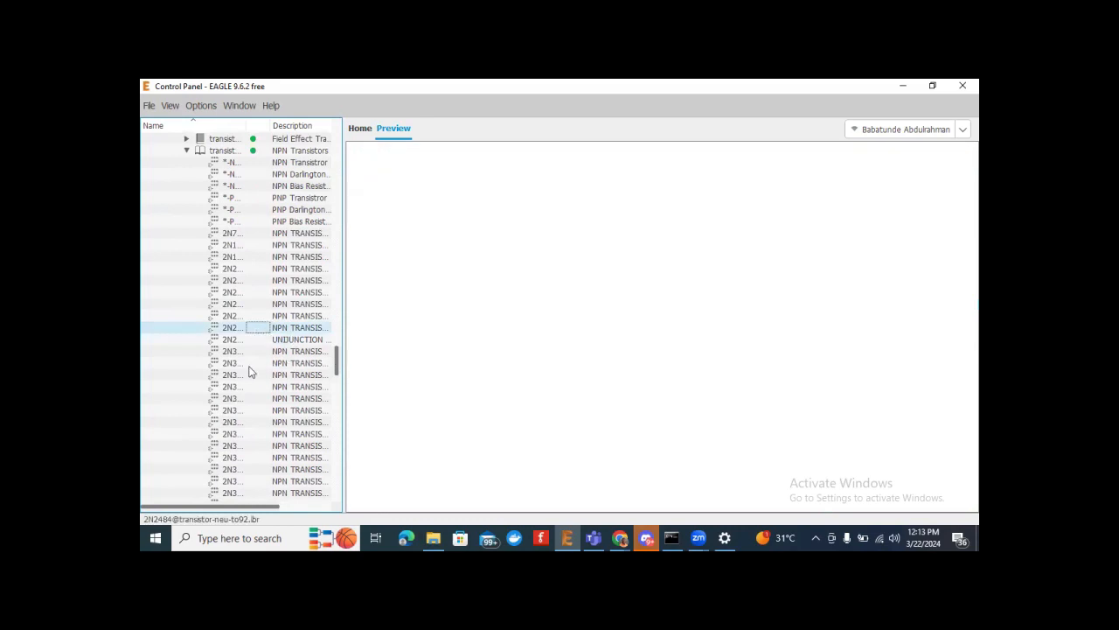
pyautogui.click(249, 365)
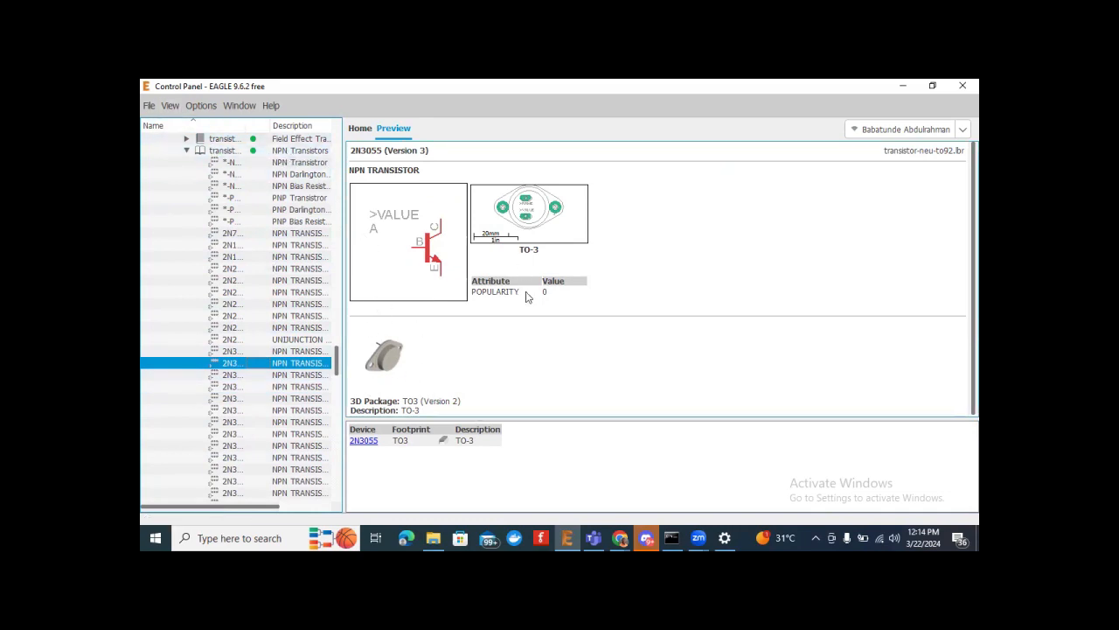
# Step: Collapse the transistor library, its parent folders and the Libraries branch, and expand Design Blocks
pyautogui.click(186, 151)
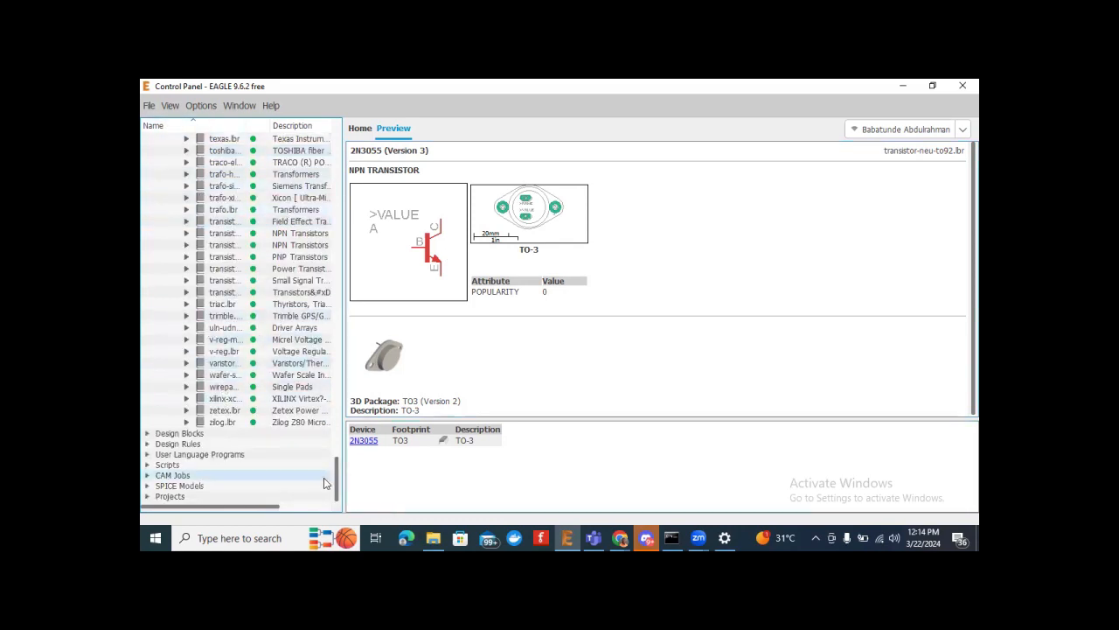
pyautogui.moveTo(334, 477); pyautogui.dragTo(341, 140)
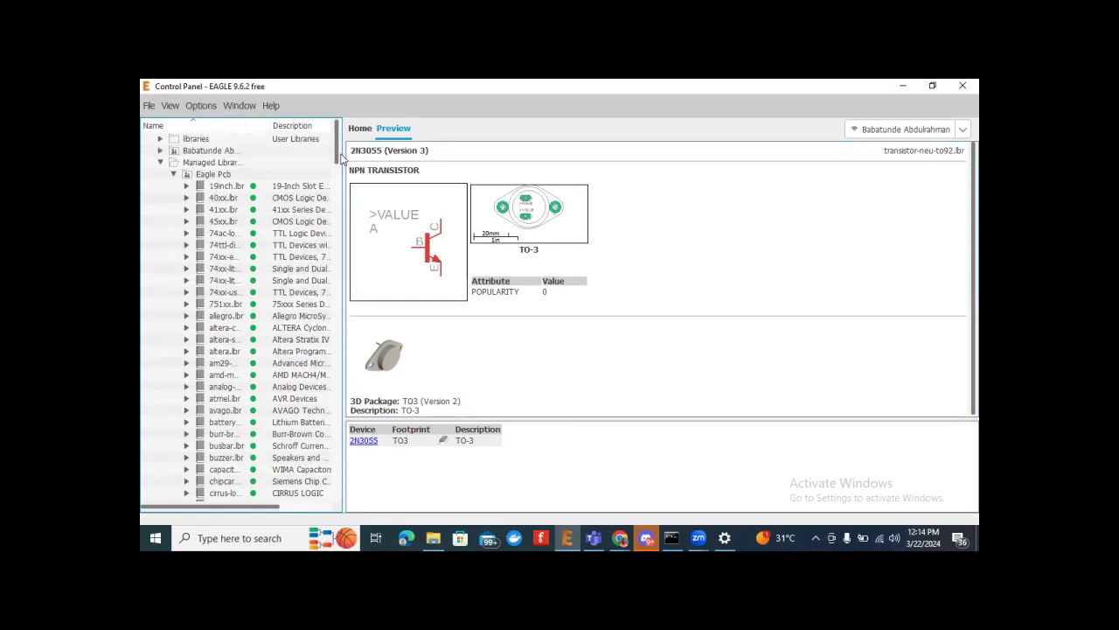
pyautogui.click(175, 175)
pyautogui.click(161, 174)
pyautogui.click(146, 183)
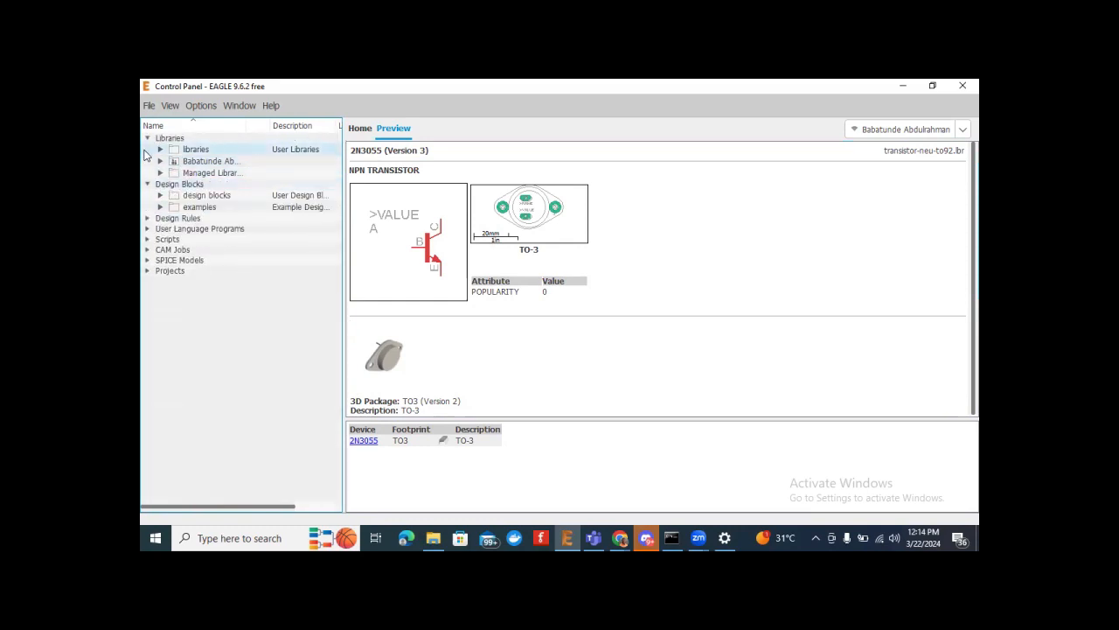
pyautogui.click(147, 138)
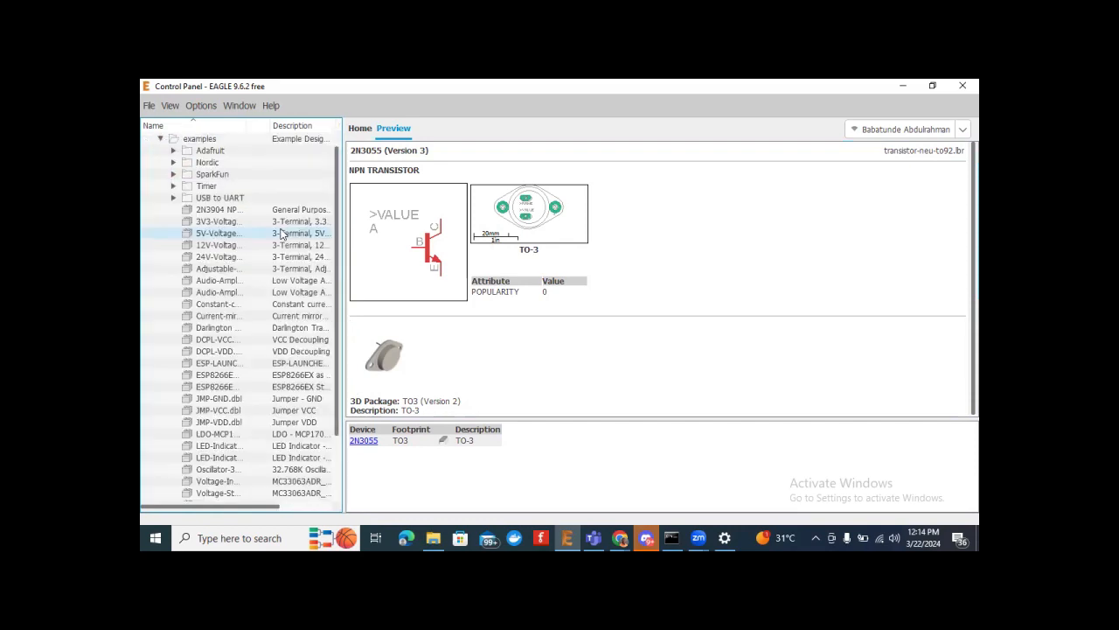
# Step: Preview several example design blocks, including the 3V3 voltage regulator, constant current source, LED indicator, current mirror and 32.768K oscillator, and collapse Design Blocks
pyautogui.click(197, 224)
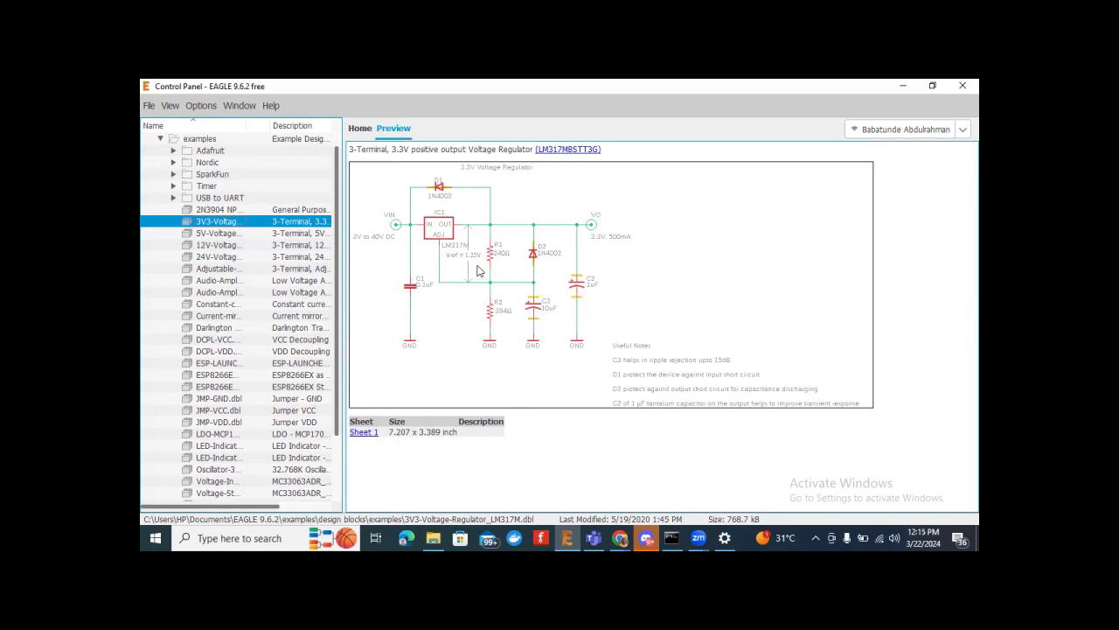
pyautogui.click(214, 256)
pyautogui.click(229, 304)
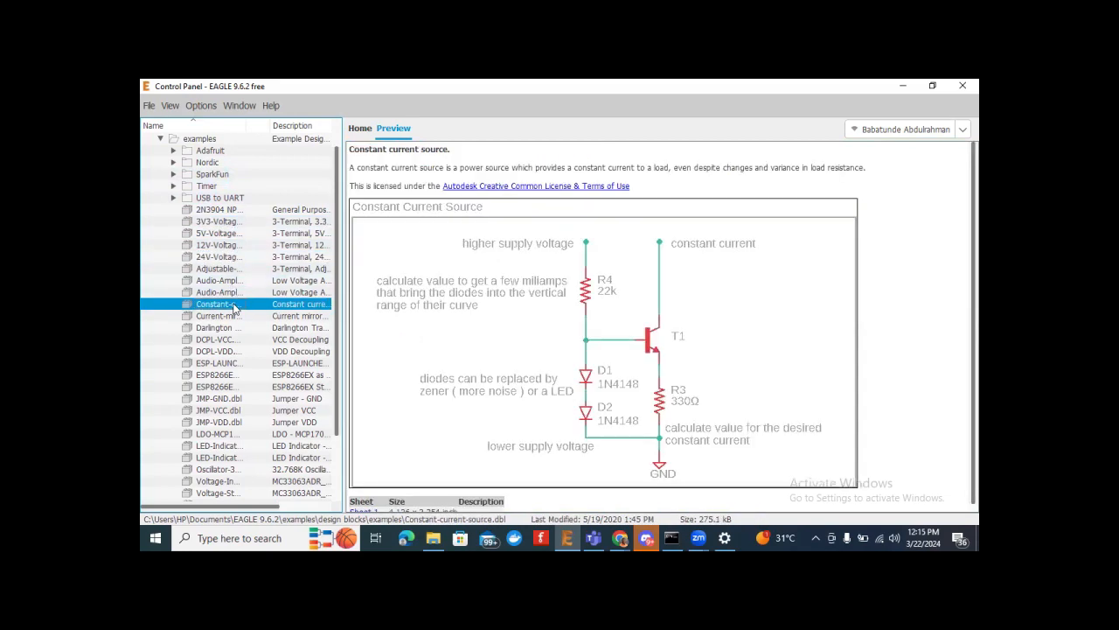
pyautogui.click(251, 386)
pyautogui.click(219, 445)
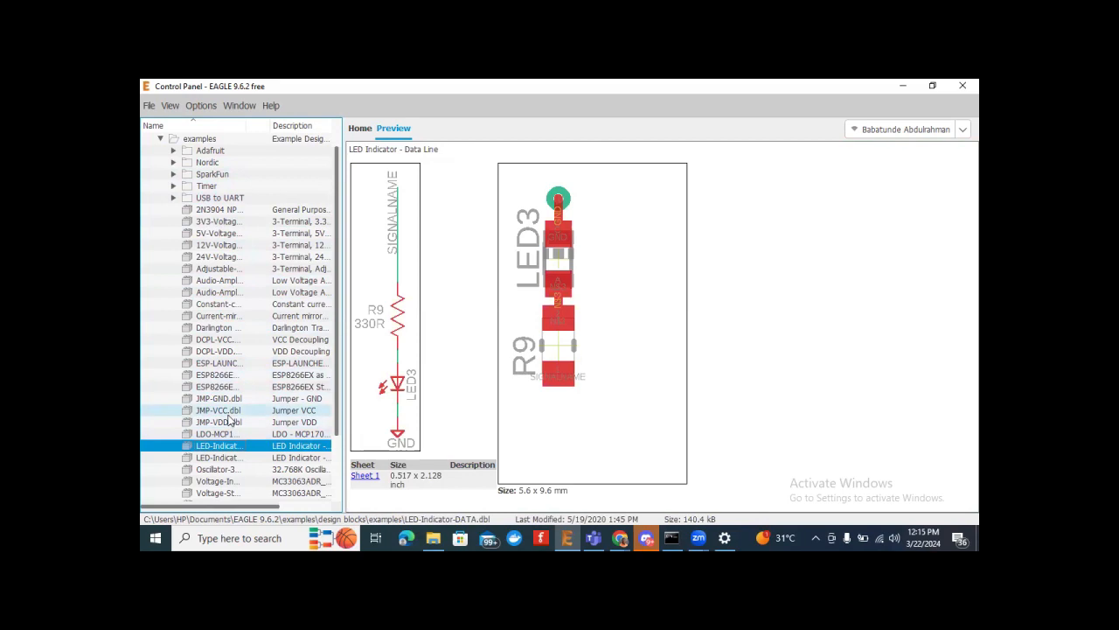
pyautogui.click(226, 411)
pyautogui.click(216, 316)
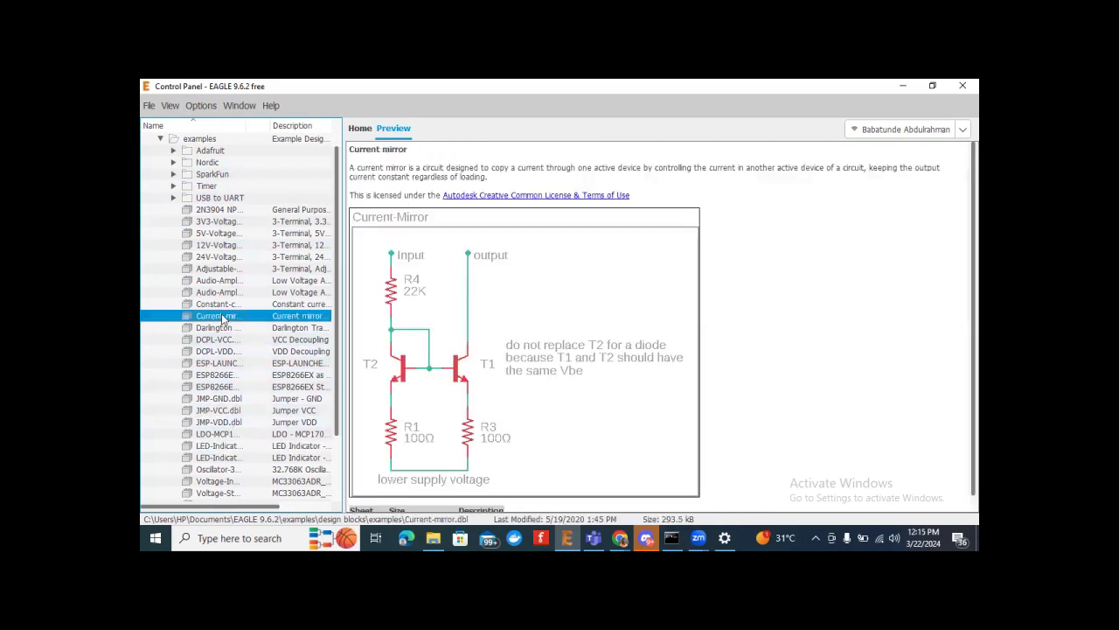
pyautogui.click(288, 471)
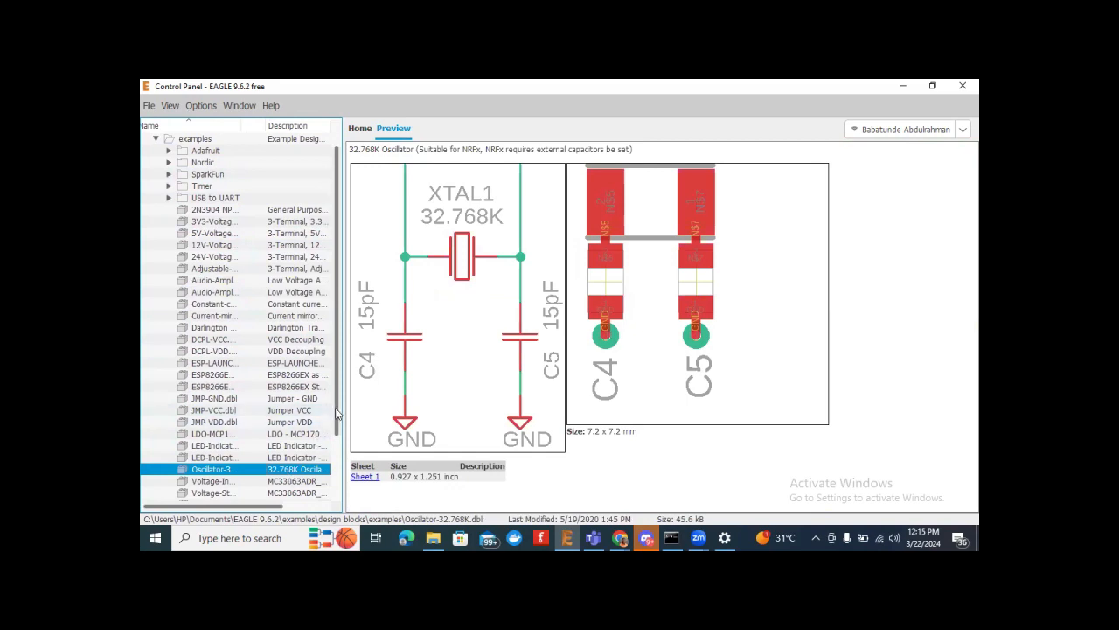
pyautogui.scroll(-2, 340, 418)
pyautogui.scroll(3, 332, 455)
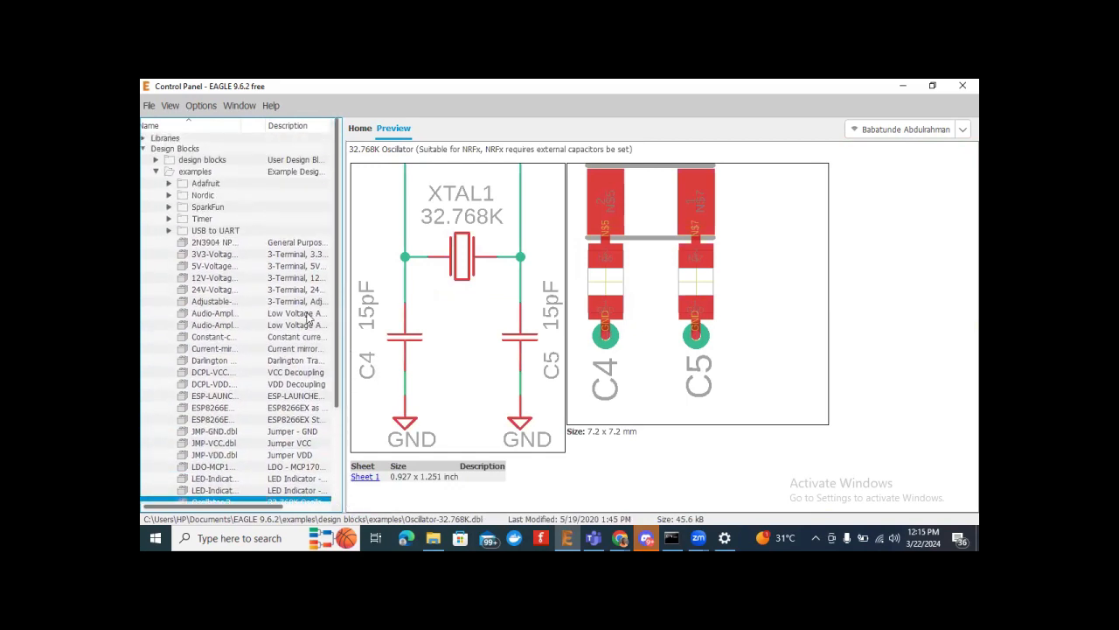
pyautogui.click(156, 172)
pyautogui.click(143, 151)
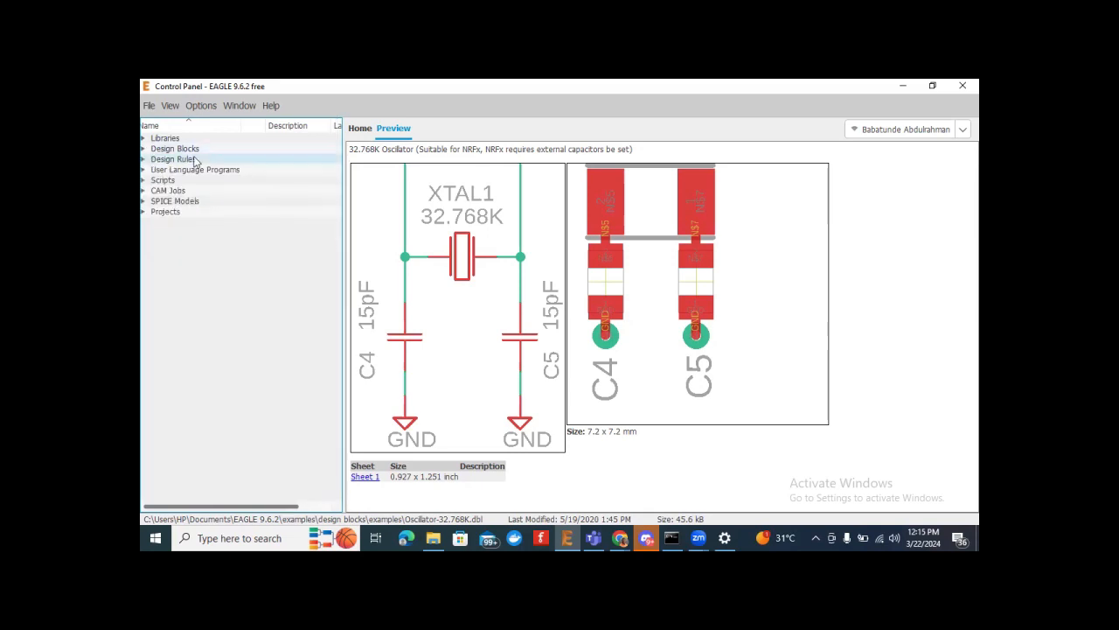
# Step: Expand the Design Rules examples and their Eurocircuits folder, and preview default.dru
pyautogui.click(144, 160)
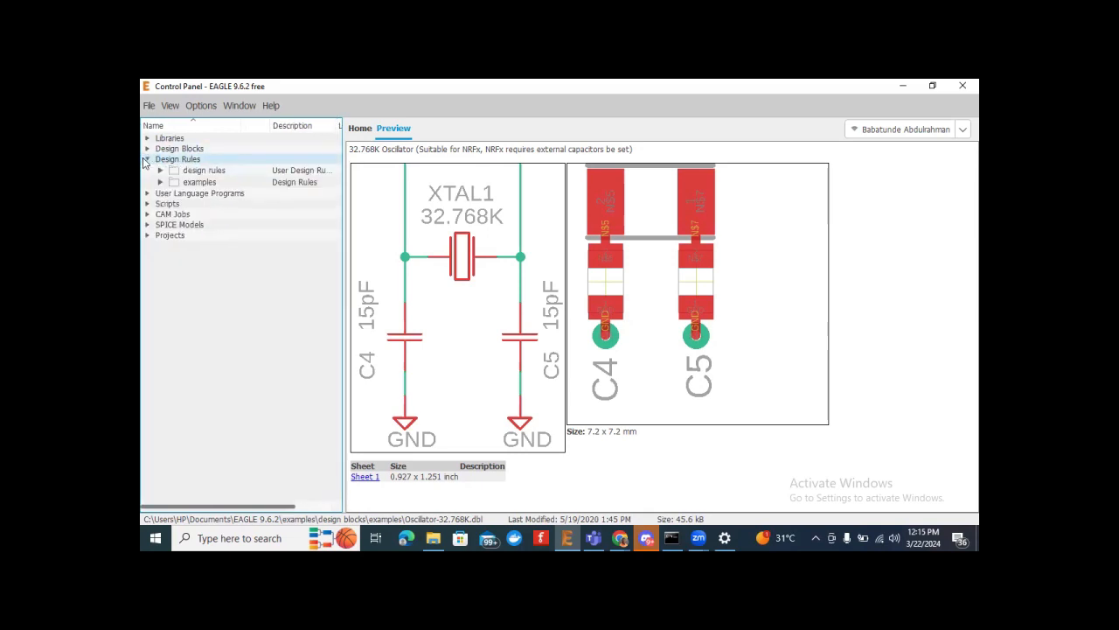
pyautogui.click(159, 182)
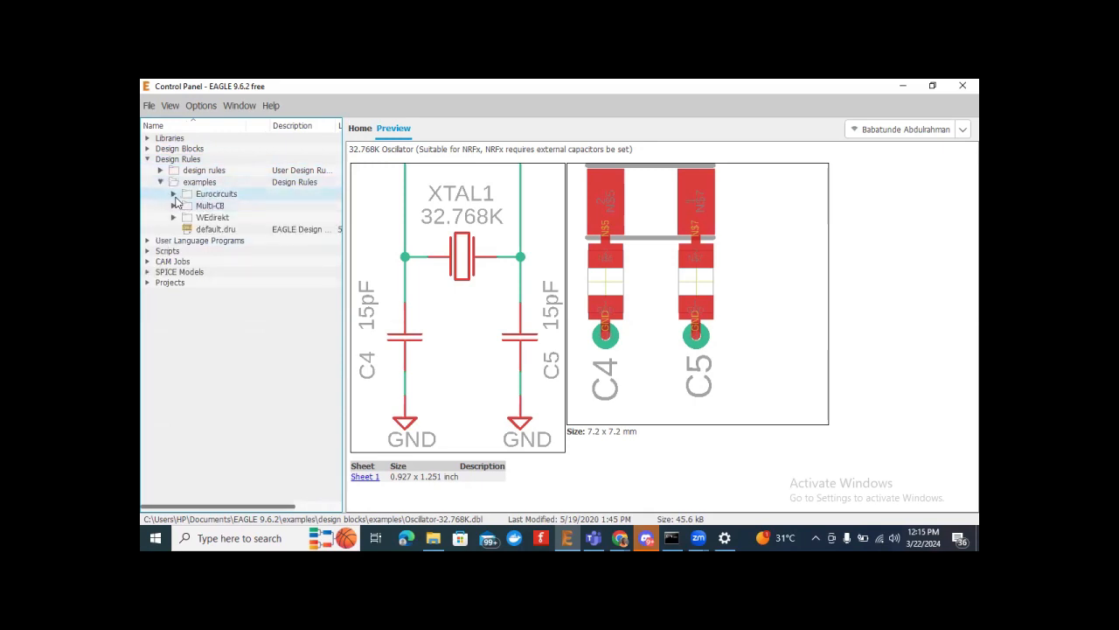
pyautogui.click(174, 194)
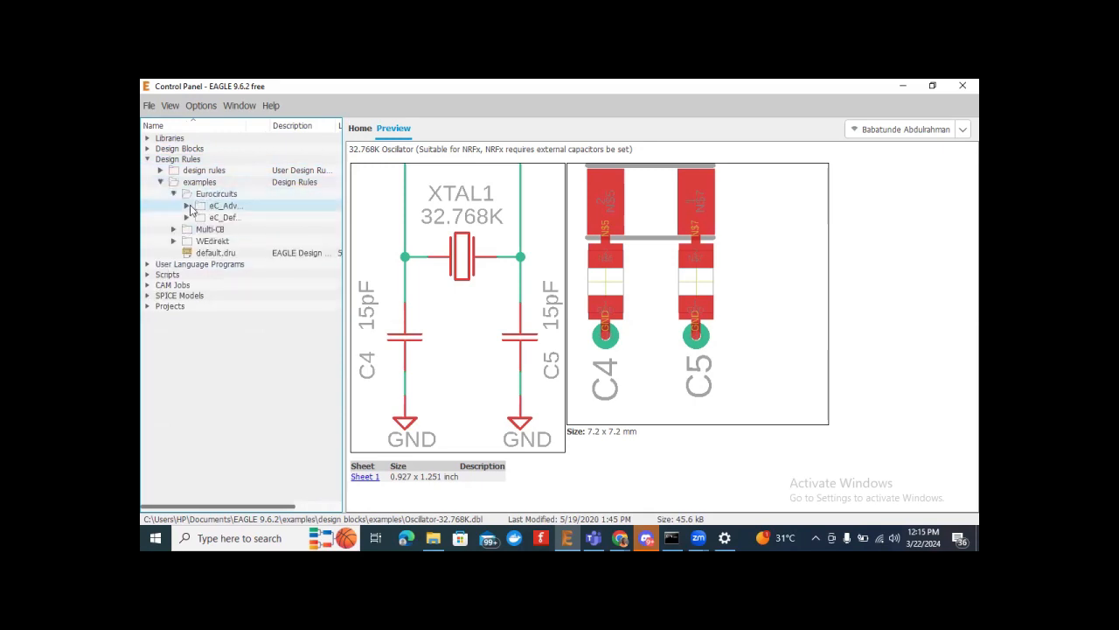
pyautogui.click(216, 253)
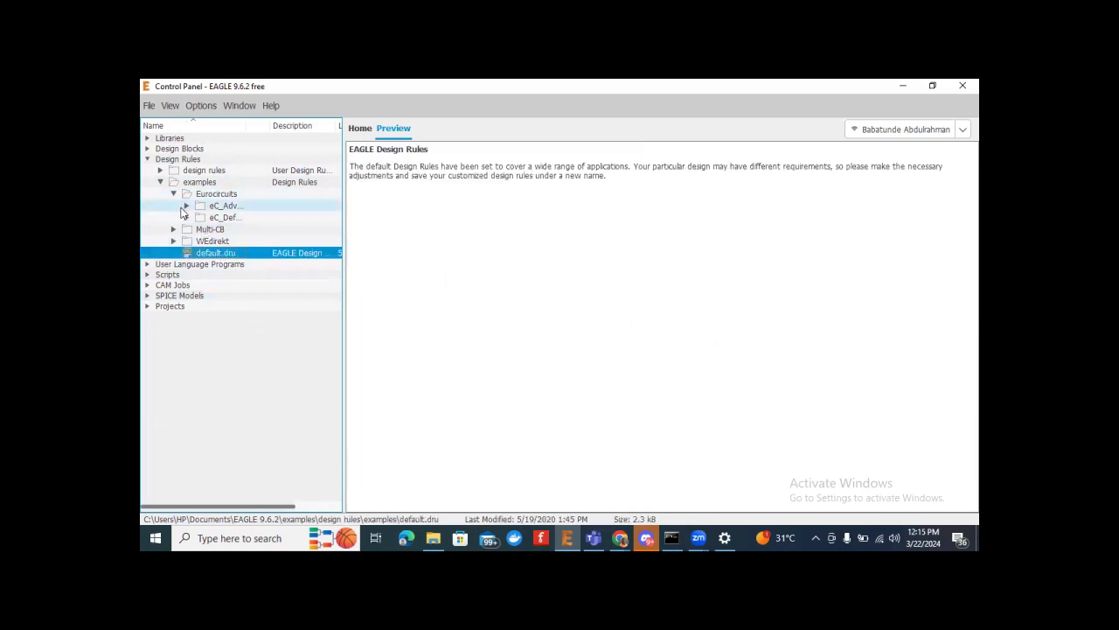
# Step: Open default.dru and review its layers, clearance, distance, sizes, annular ring, shapes, supply and masks rules, closing it without saving
pyautogui.doubleClick(217, 254)
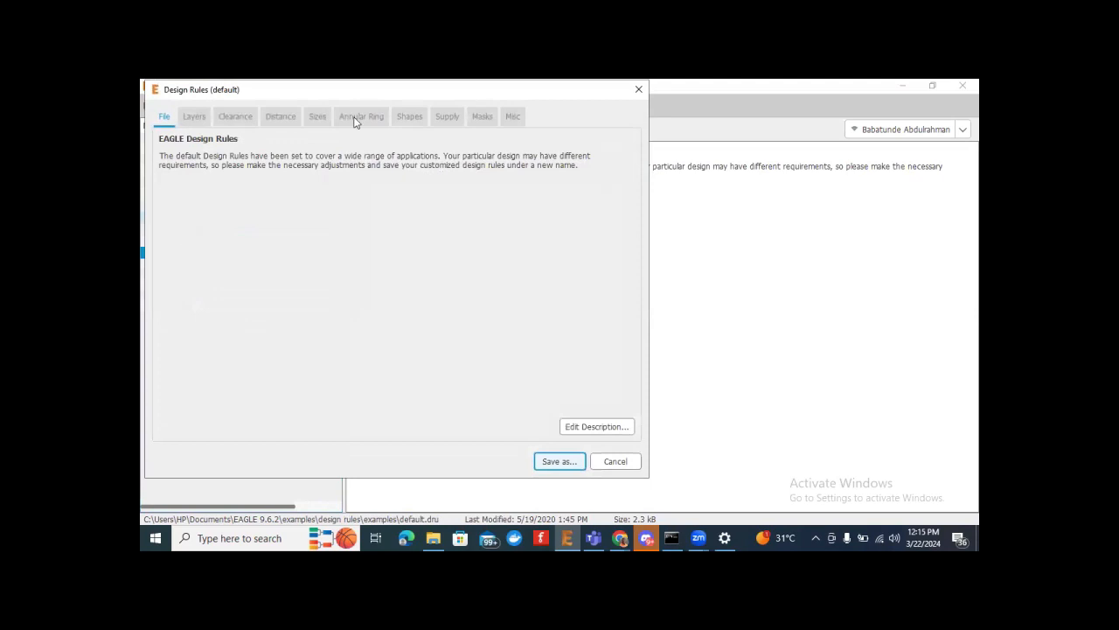
pyautogui.click(192, 118)
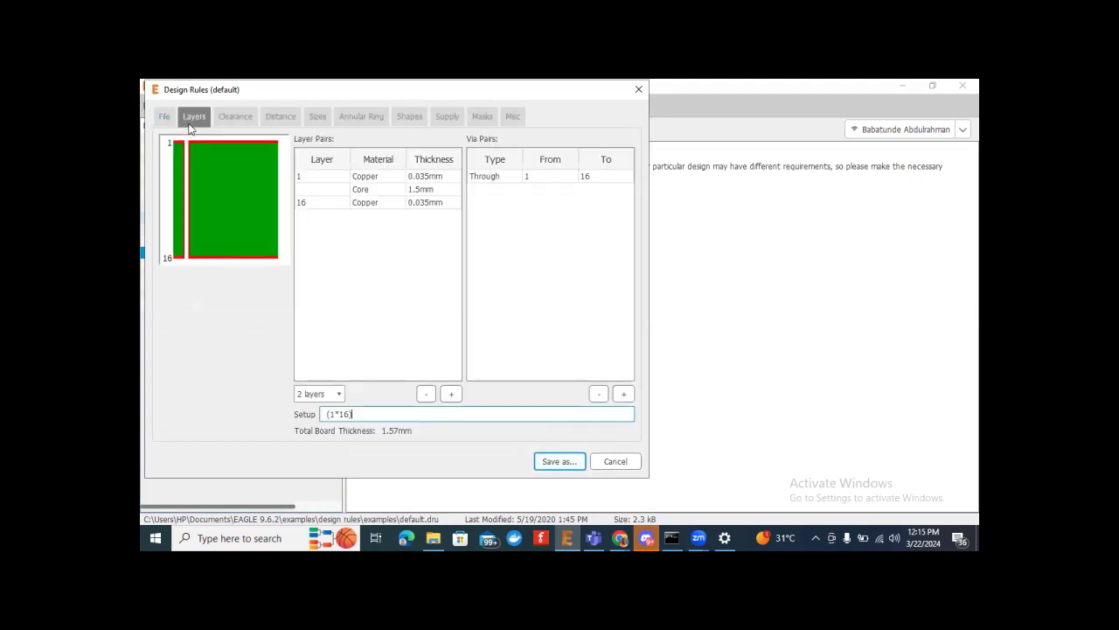
pyautogui.moveTo(209, 98); pyautogui.dragTo(242, 183)
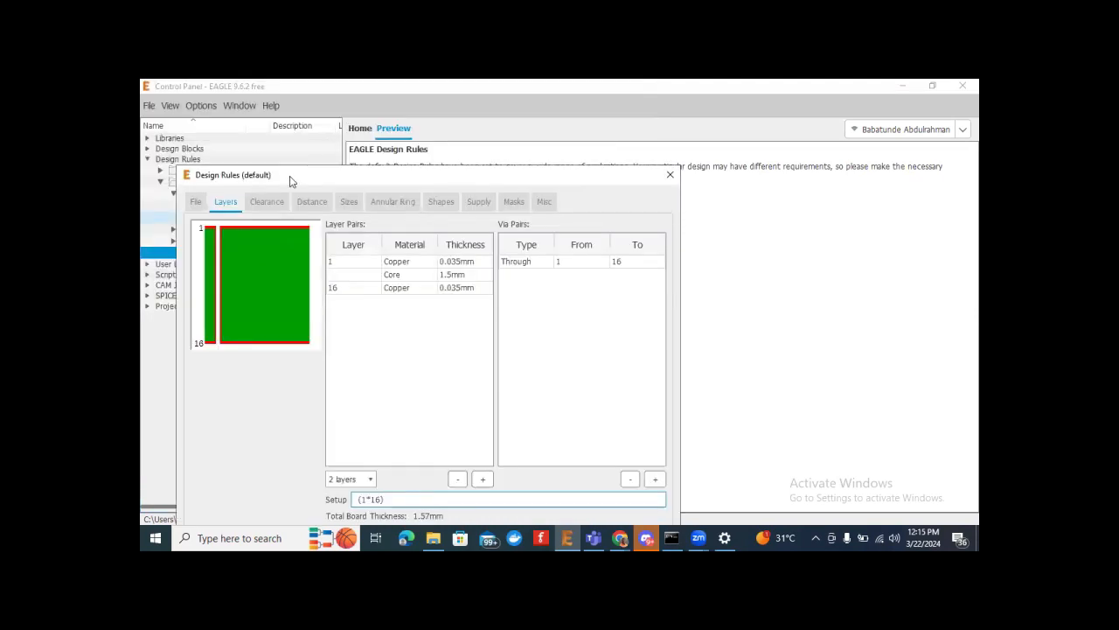
pyautogui.click(268, 202)
pyautogui.click(314, 204)
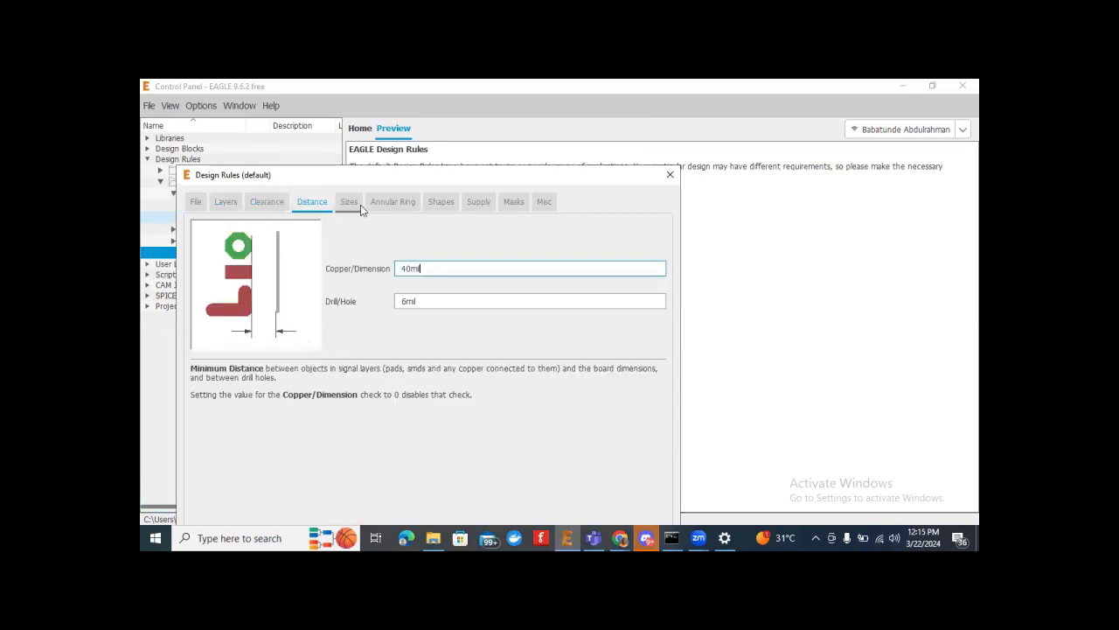
pyautogui.click(360, 205)
pyautogui.click(389, 203)
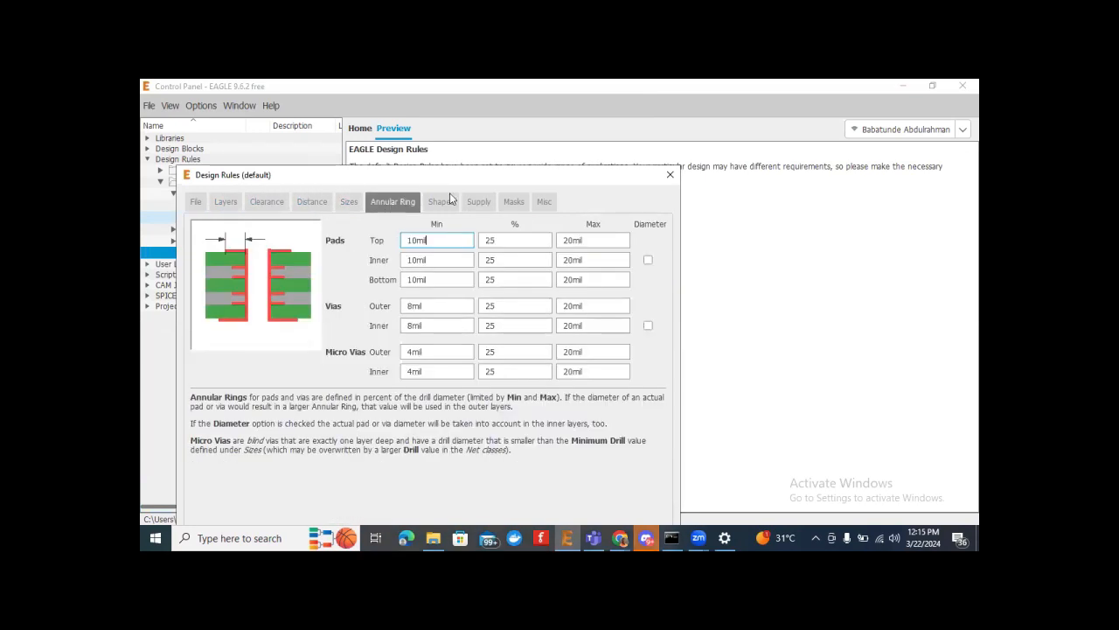
pyautogui.click(450, 202)
pyautogui.click(478, 202)
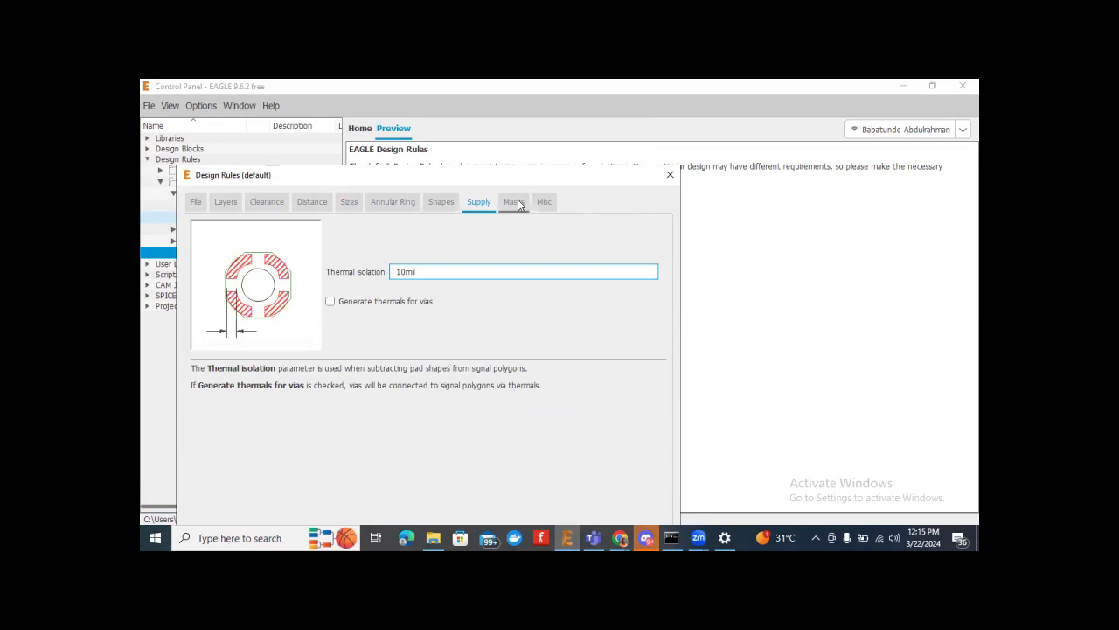
pyautogui.click(516, 201)
pyautogui.click(670, 175)
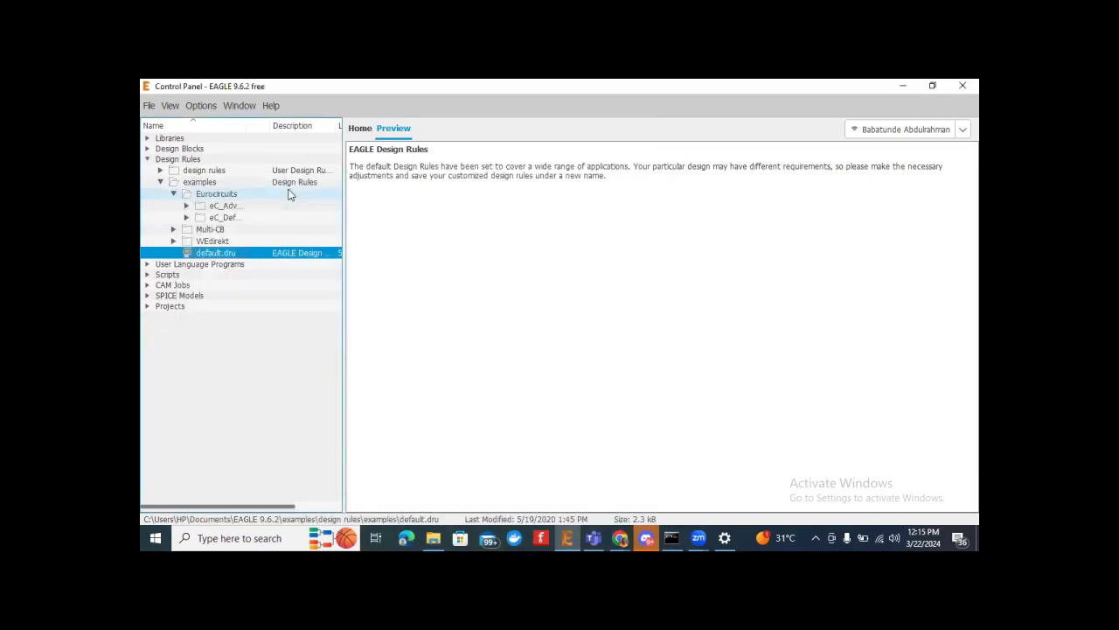
# Step: Collapse the Design Rules branch and expand the examples folder of User Language Programs
pyautogui.click(147, 160)
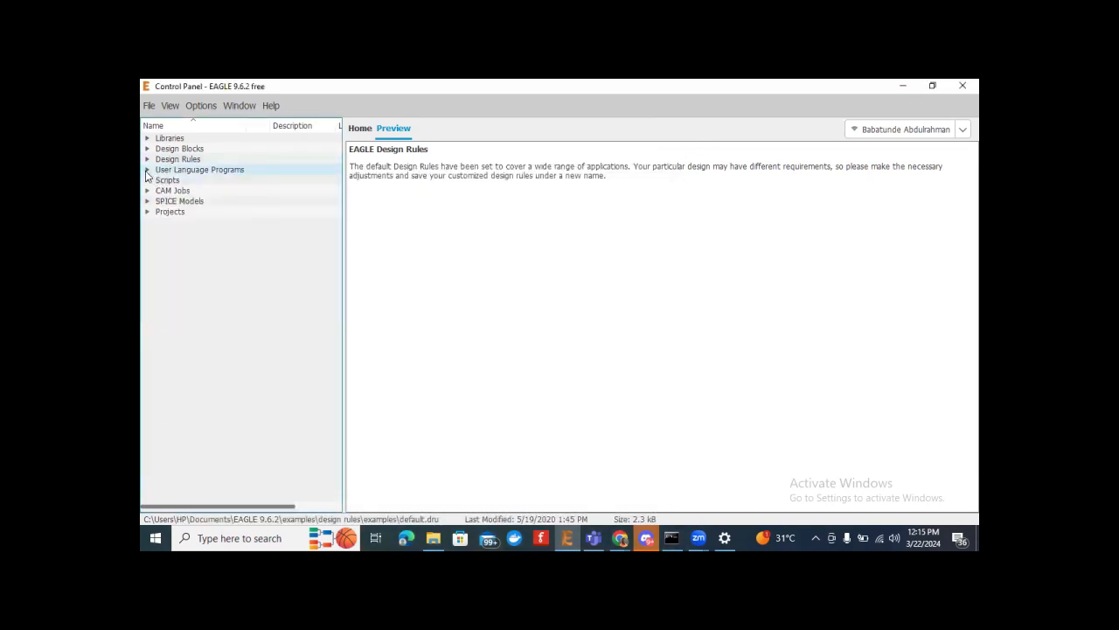
pyautogui.click(148, 170)
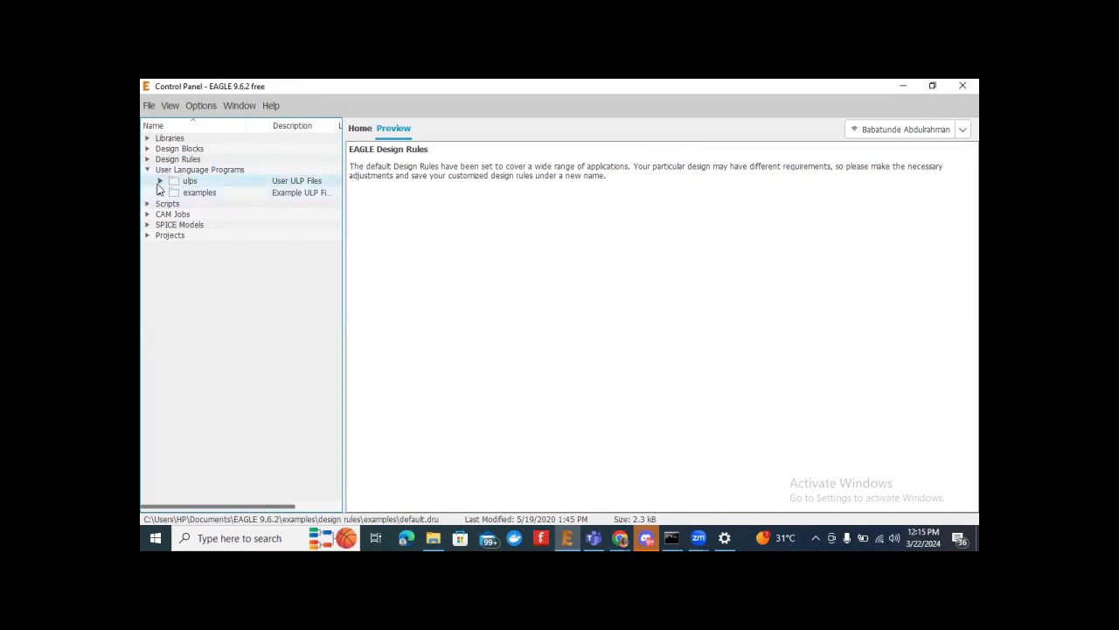
pyautogui.click(169, 193)
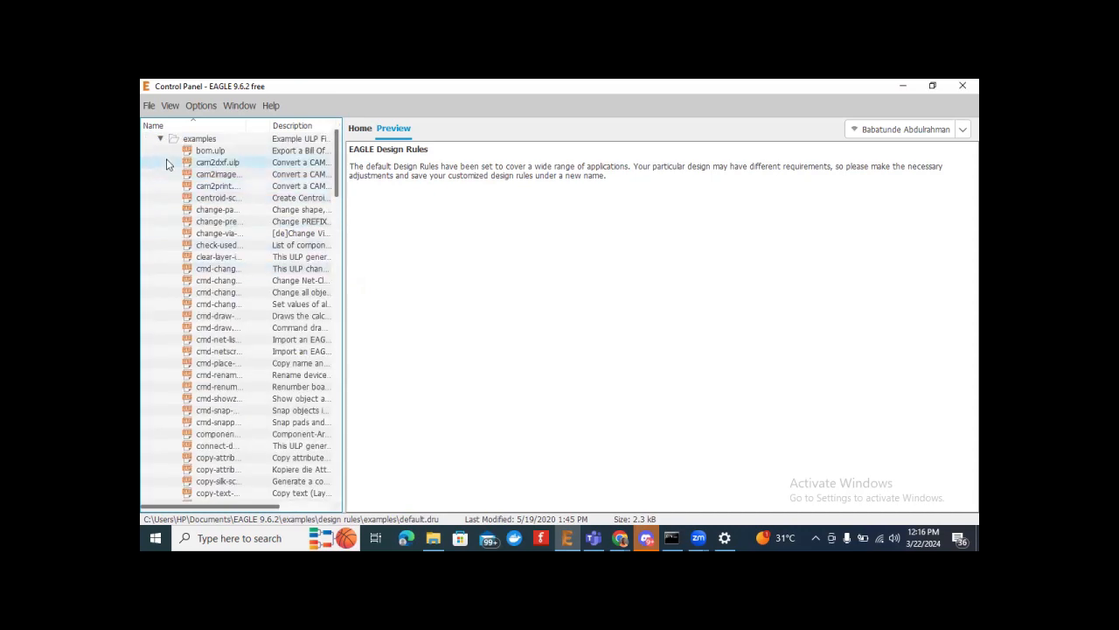
# Step: Preview several example ULPs, including cmd-change-brd-width, cmd-netscript2sch, check-used-lbrs and centroid-screamingcircuits-smd, and collapse User Language Programs
pyautogui.click(221, 221)
pyautogui.click(258, 269)
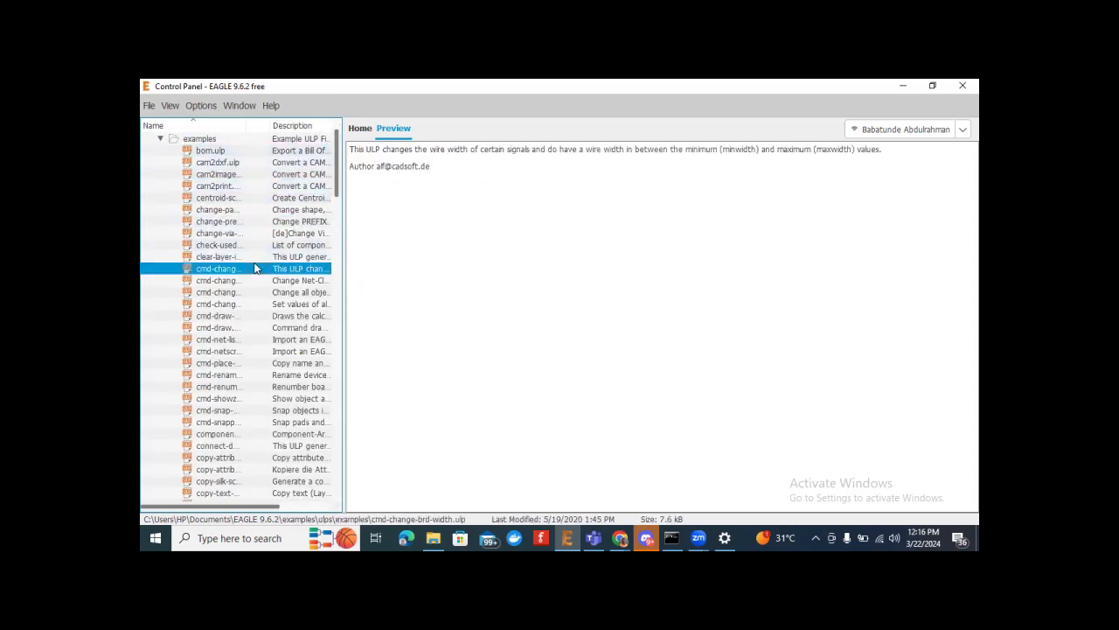
pyautogui.click(259, 305)
pyautogui.click(260, 351)
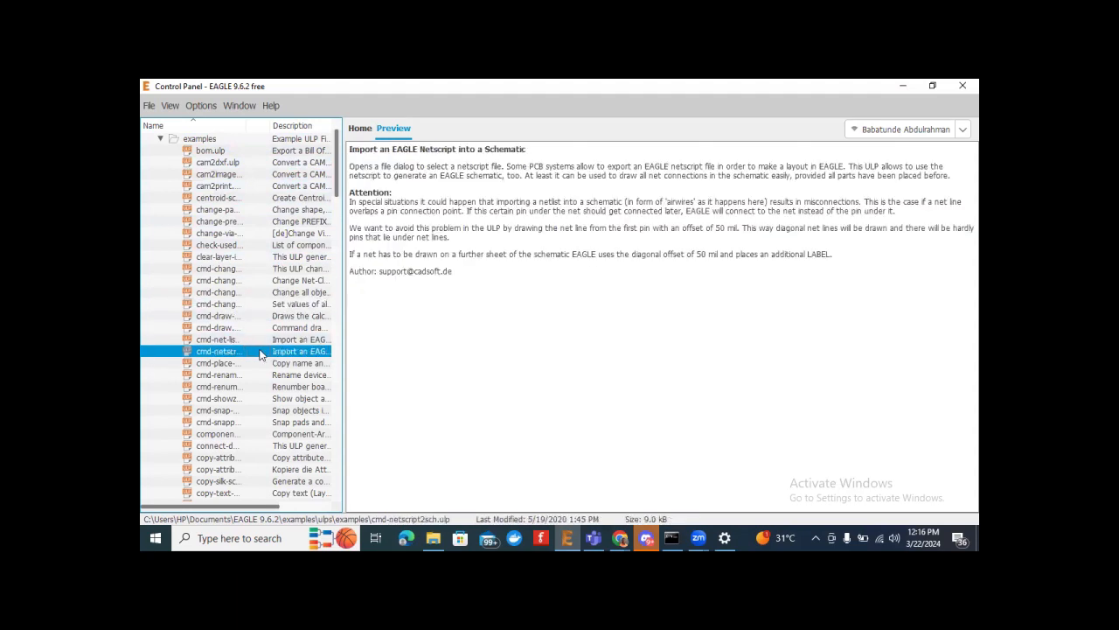
pyautogui.click(261, 398)
pyautogui.click(230, 246)
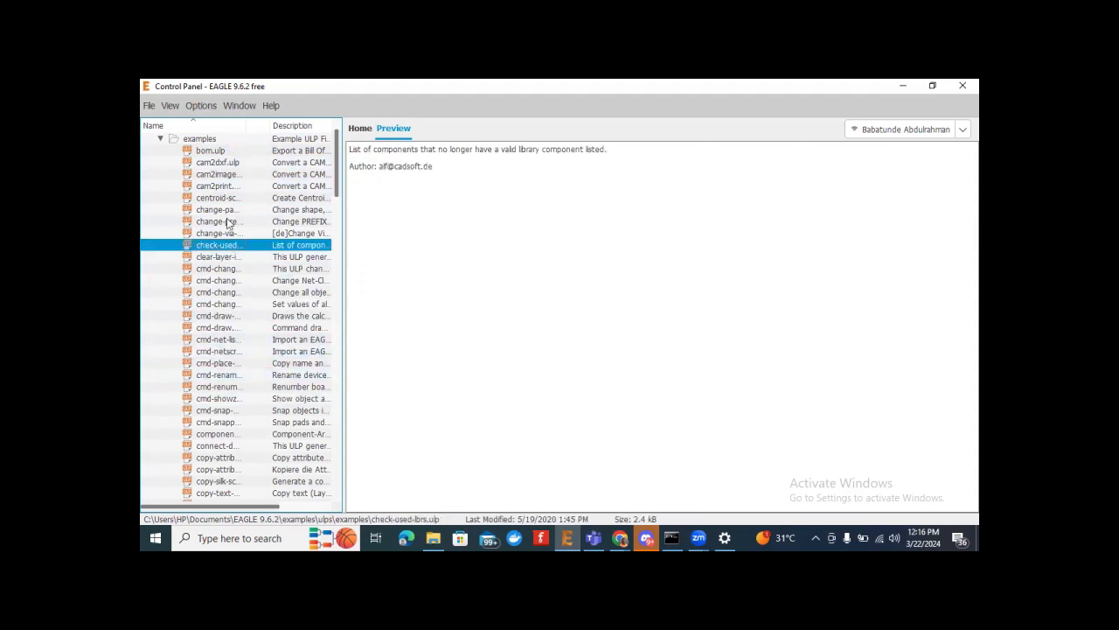
pyautogui.click(223, 198)
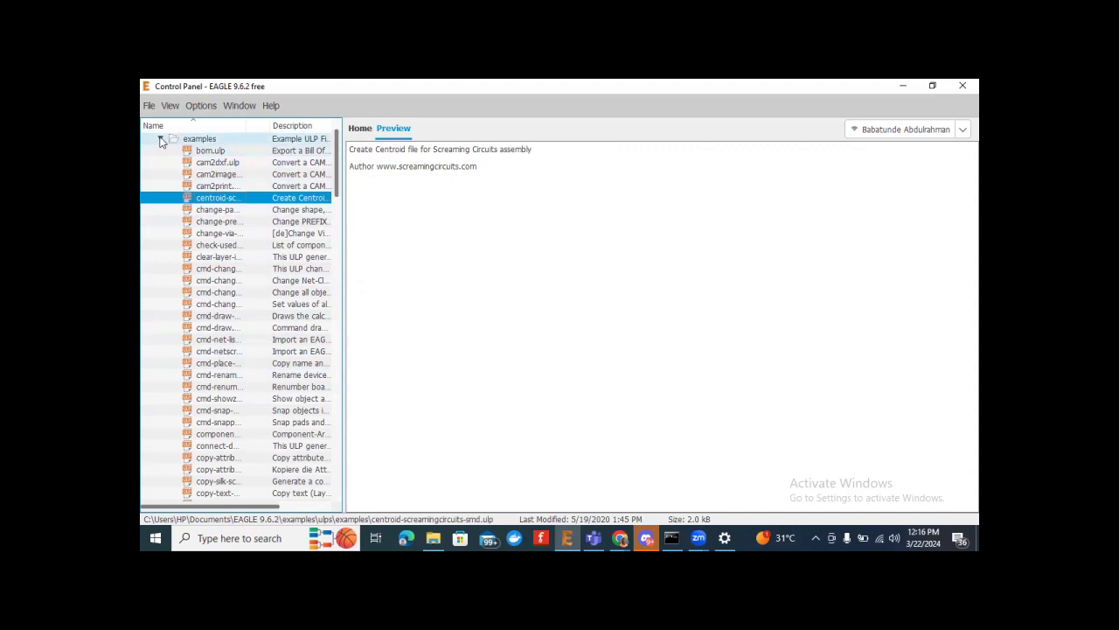
pyautogui.click(160, 140)
pyautogui.click(147, 170)
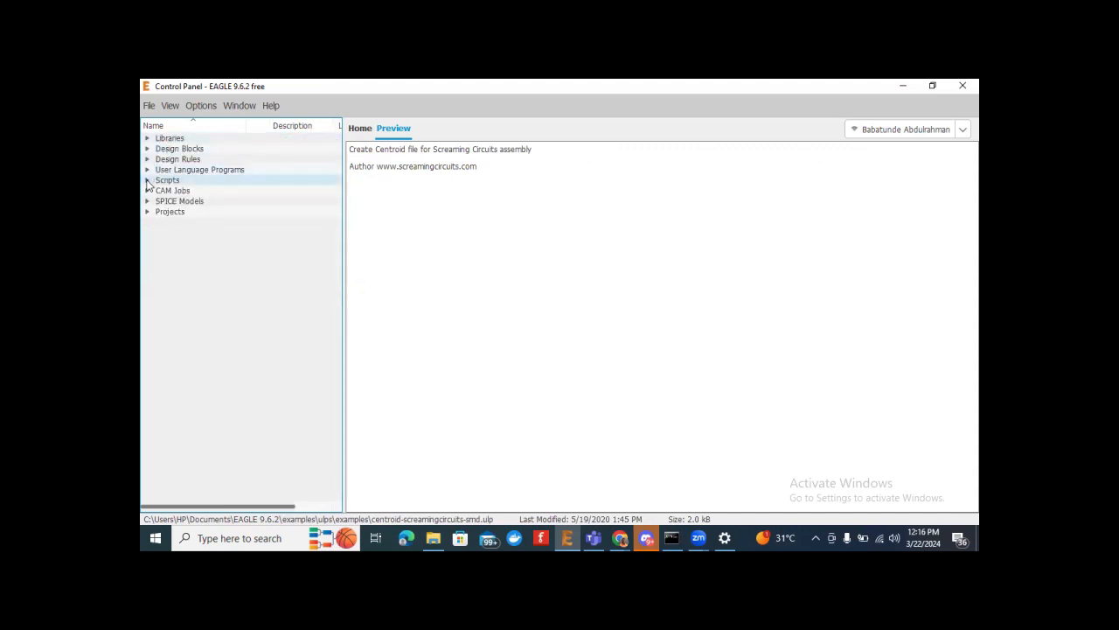
# Step: Briefly expand the Scripts and CAM Jobs branches to view their contents, and collapse both
pyautogui.click(148, 180)
pyautogui.click(148, 180)
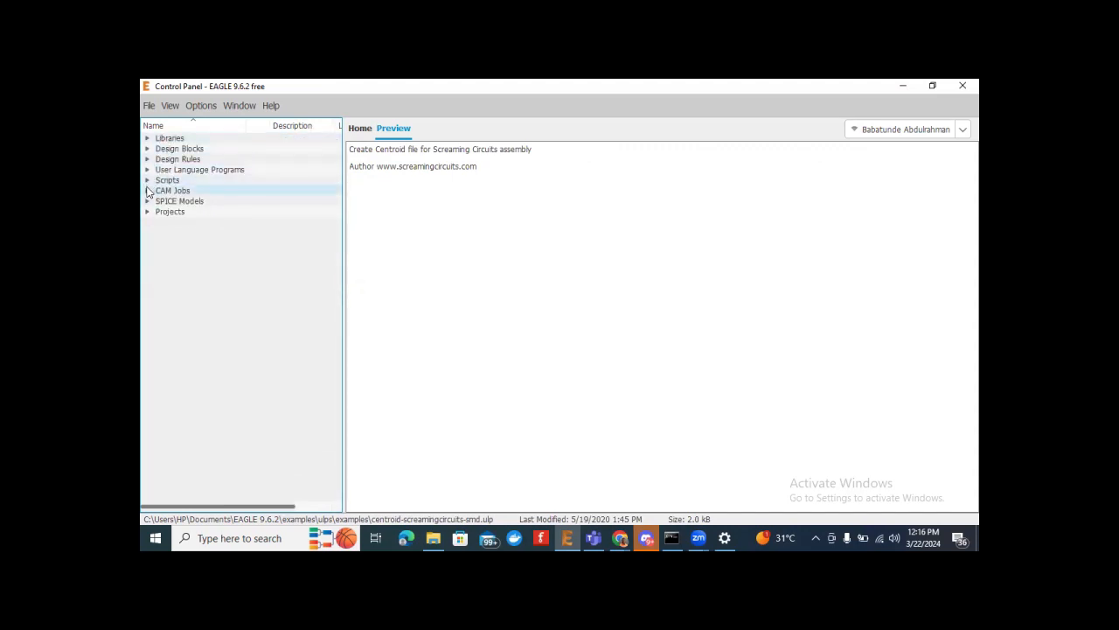
pyautogui.click(147, 191)
pyautogui.click(147, 191)
# Step: Expand the SPICE Models examples, view the FN_ABS.mdl model file in the text editor, close it and collapse the branch
pyautogui.click(147, 202)
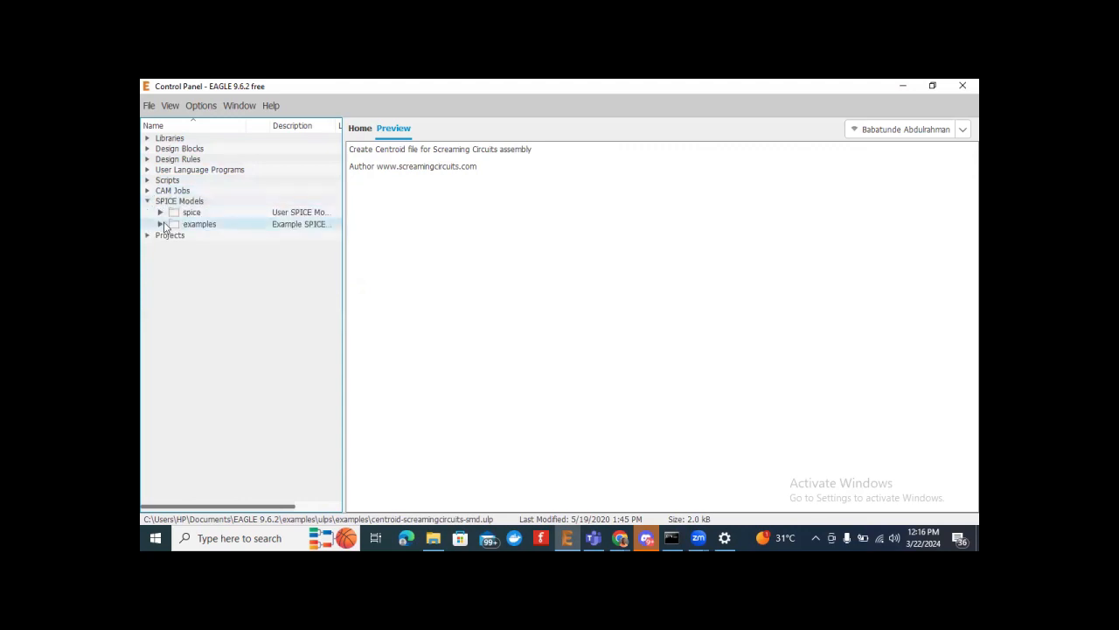
pyautogui.click(159, 225)
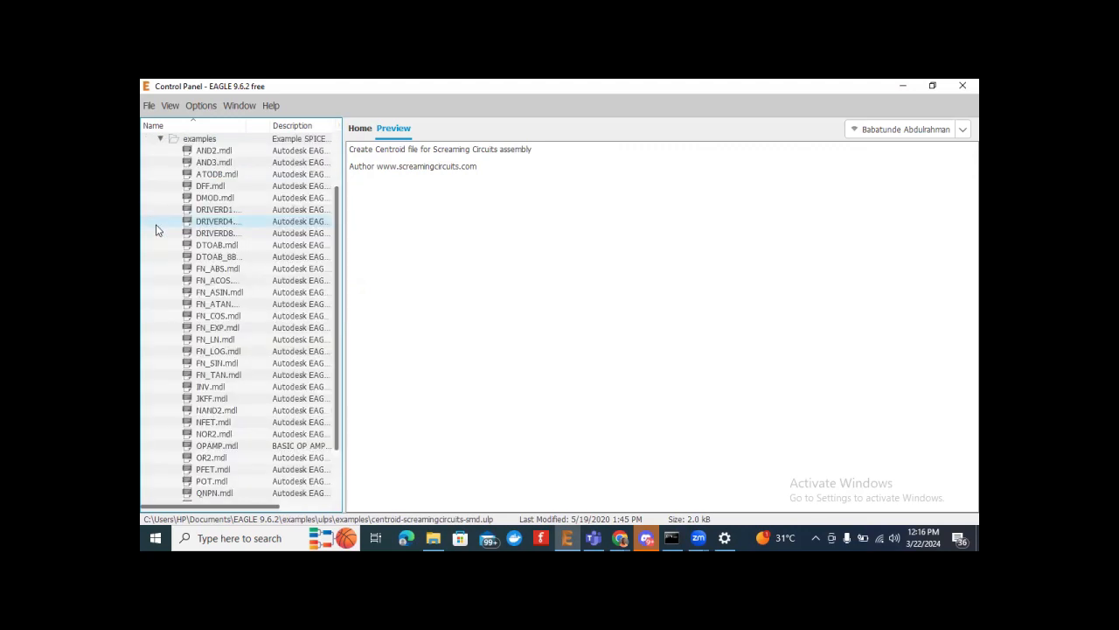
pyautogui.click(245, 232)
pyautogui.doubleClick(263, 266)
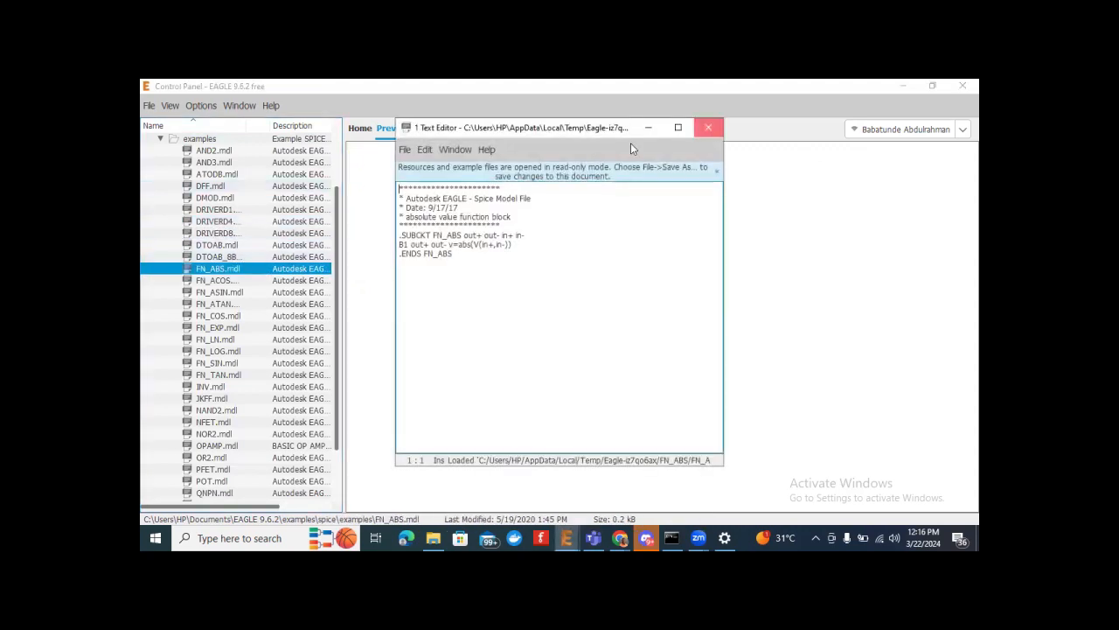
pyautogui.click(708, 128)
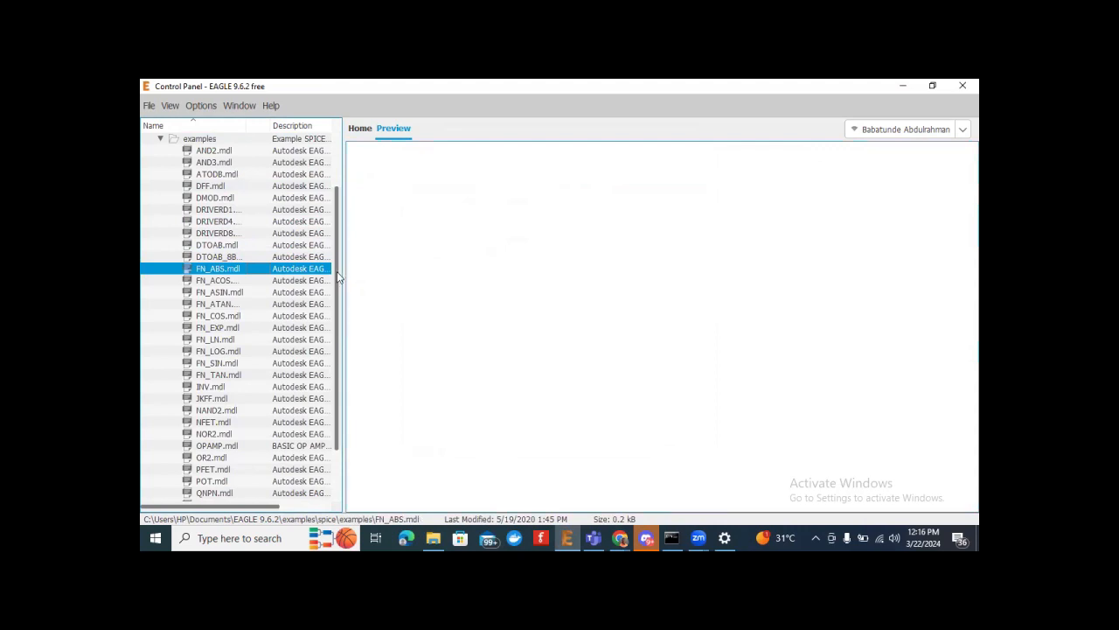
pyautogui.scroll(3, 337, 271)
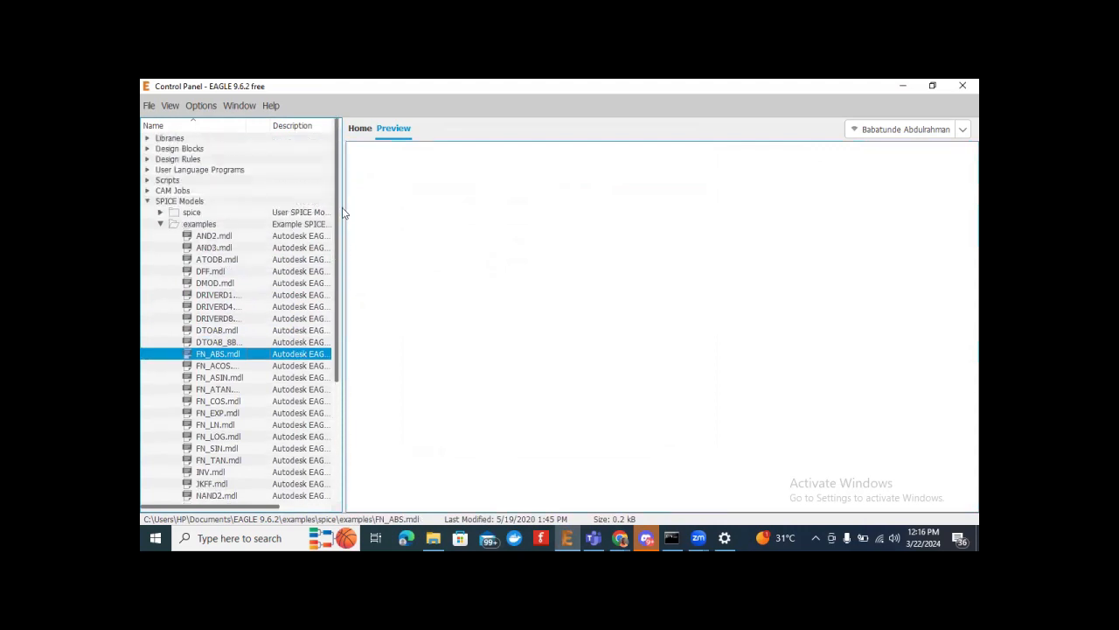
pyautogui.click(148, 201)
# Step: Browse the example projects to ngspice Analog, preview the diode example and the FETCHAR.sch schematic, and collapse Projects
pyautogui.click(146, 212)
pyautogui.click(160, 234)
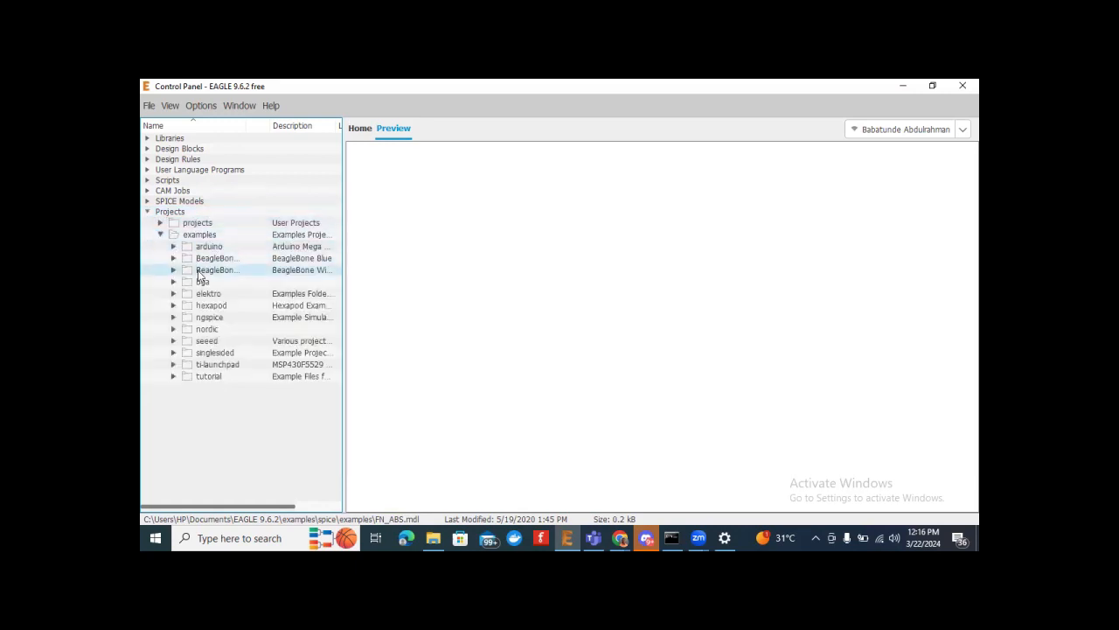
pyautogui.click(174, 318)
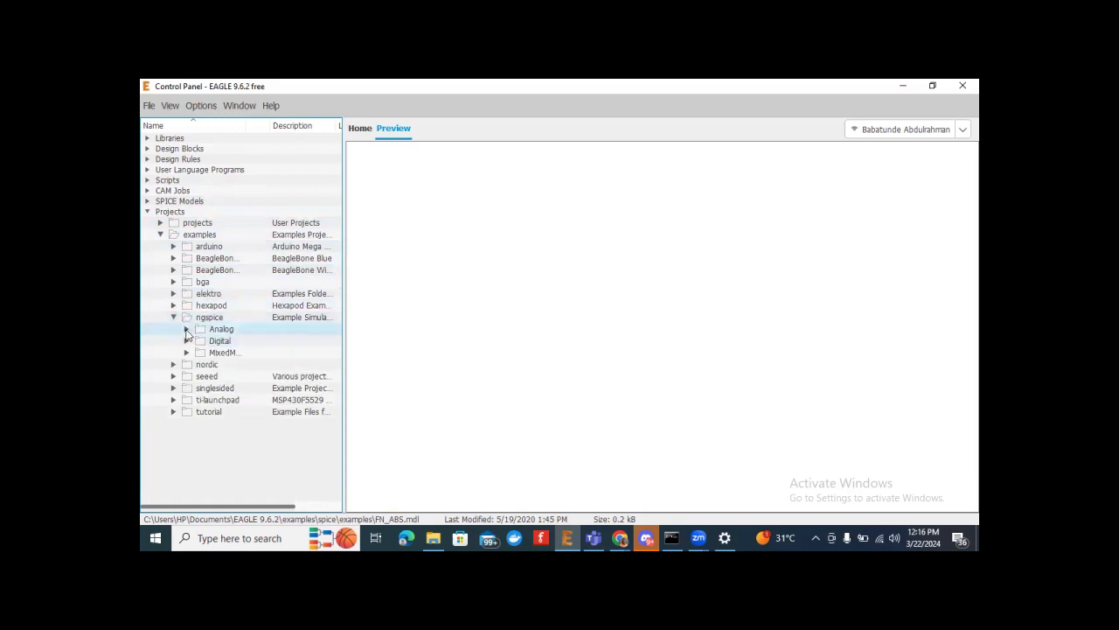
pyautogui.click(187, 330)
pyautogui.click(226, 365)
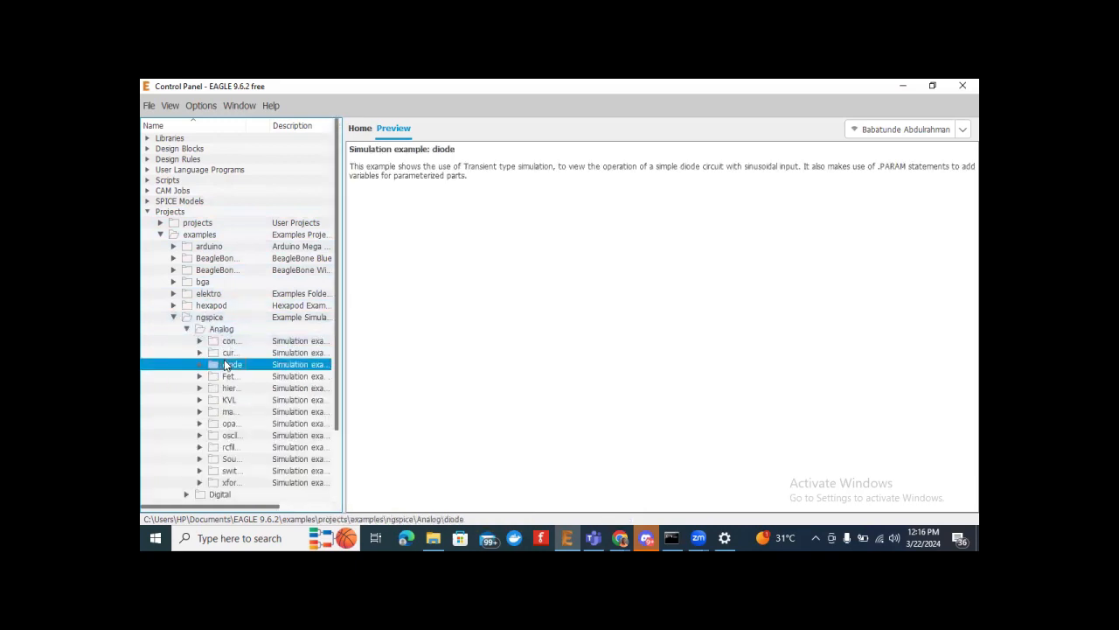
pyautogui.click(199, 376)
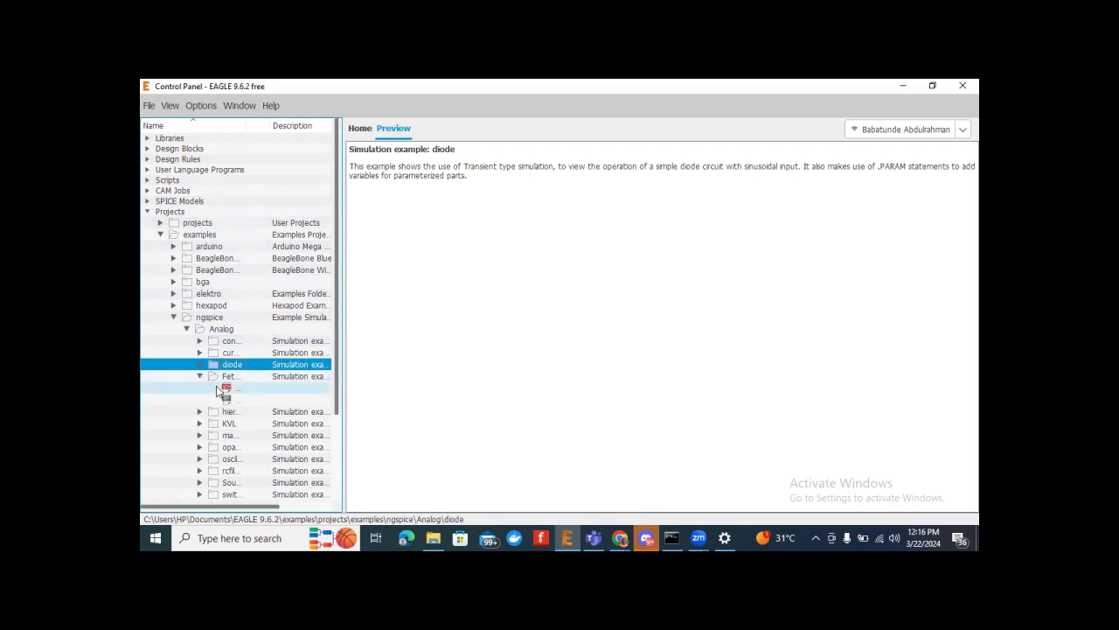
pyautogui.click(219, 388)
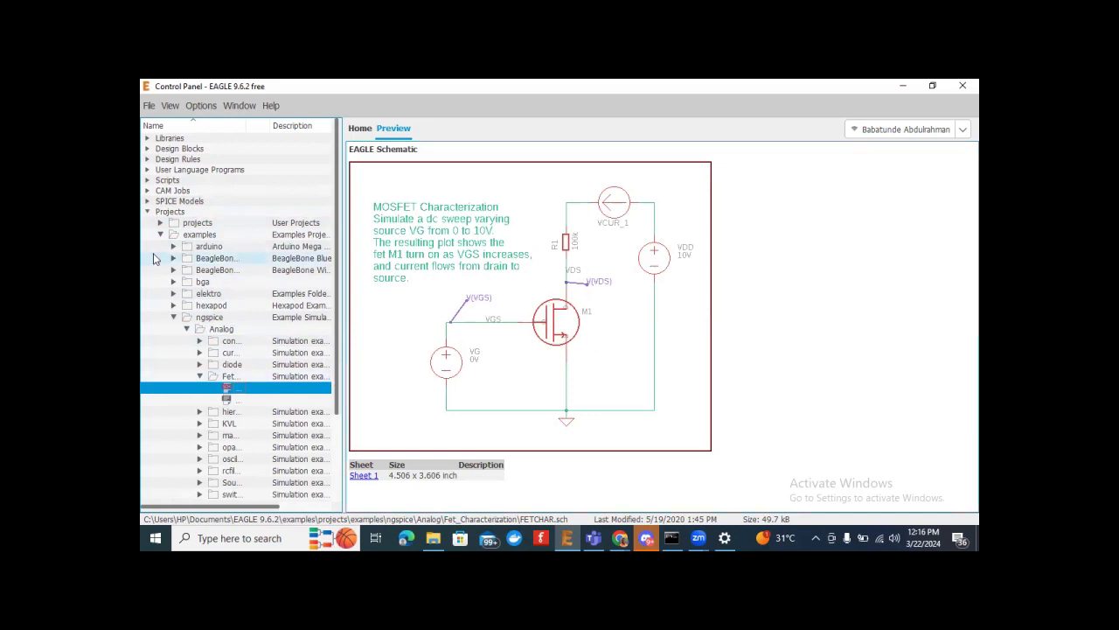
pyautogui.click(147, 213)
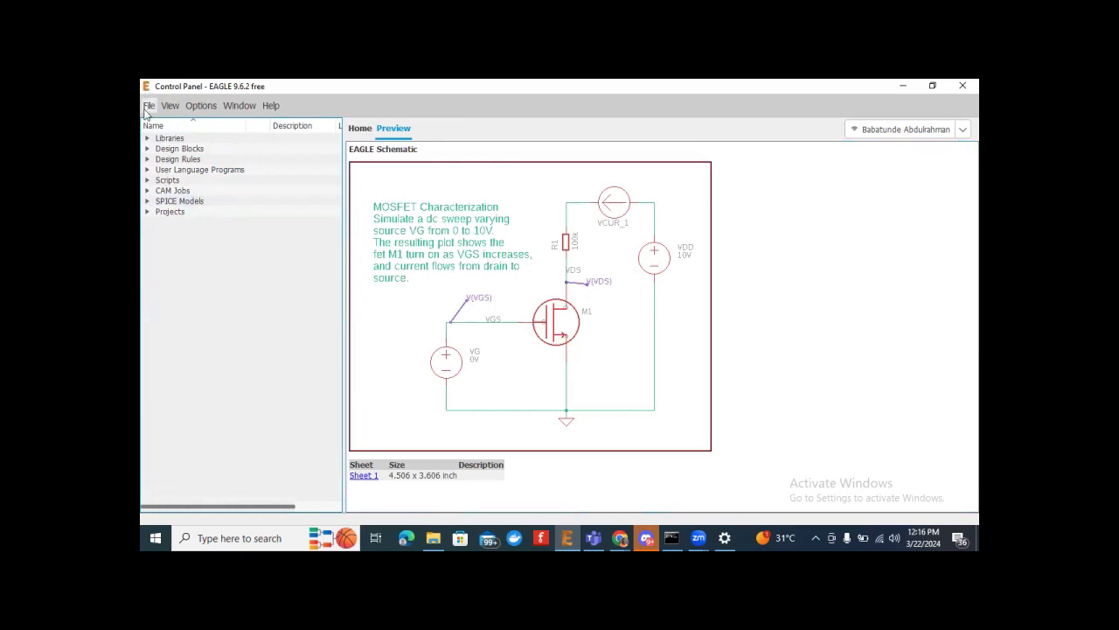
# Step: Create a new schematic from the Control Panel
pyautogui.click(148, 107)
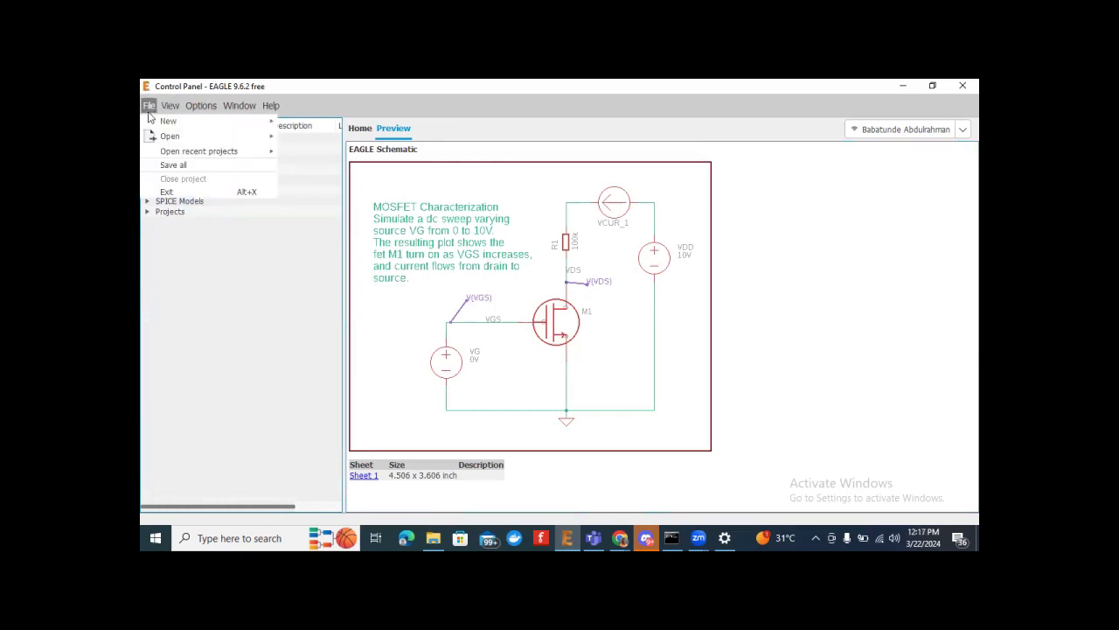
pyautogui.moveTo(275, 123)
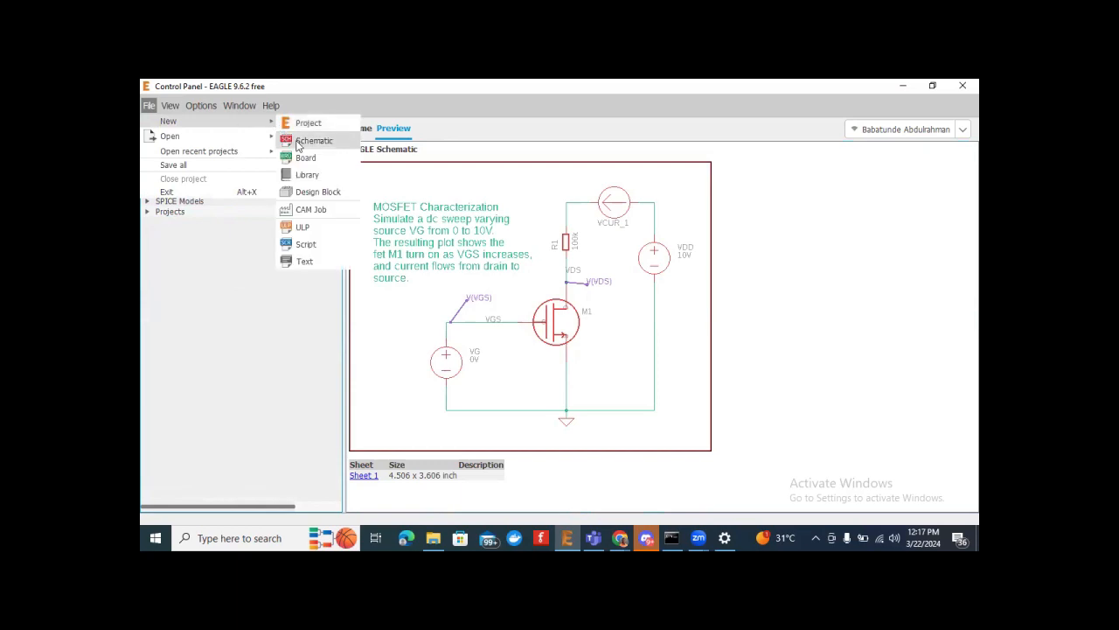
pyautogui.click(298, 142)
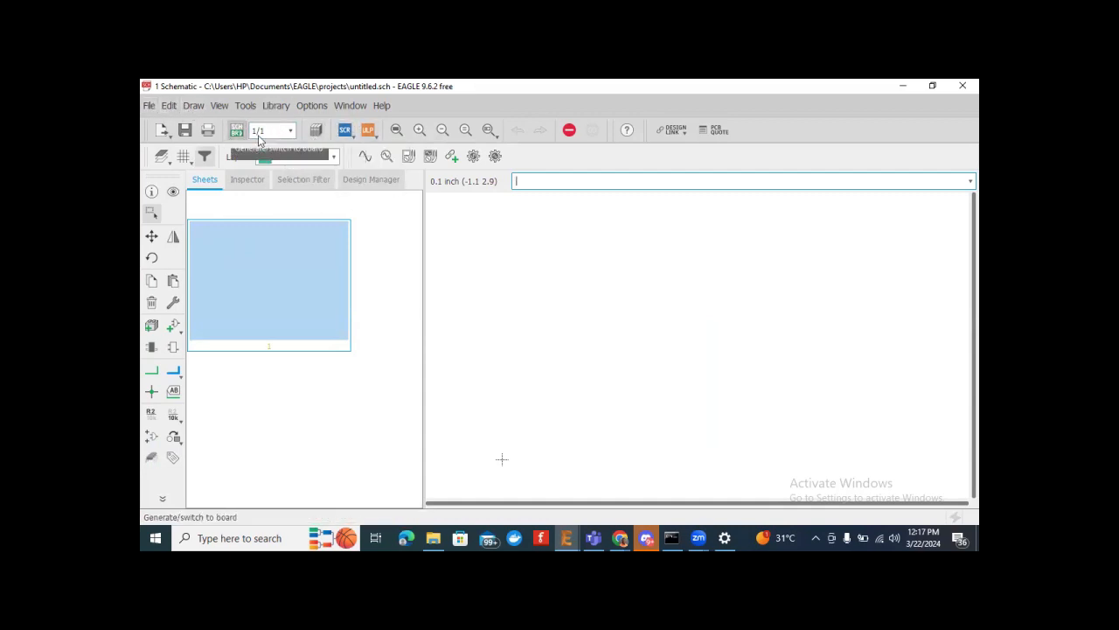
# Step: Look over the schematic editor's file commands, including recent files, save, switch to board, import, export and Run ULP, and dismiss them
pyautogui.click(149, 105)
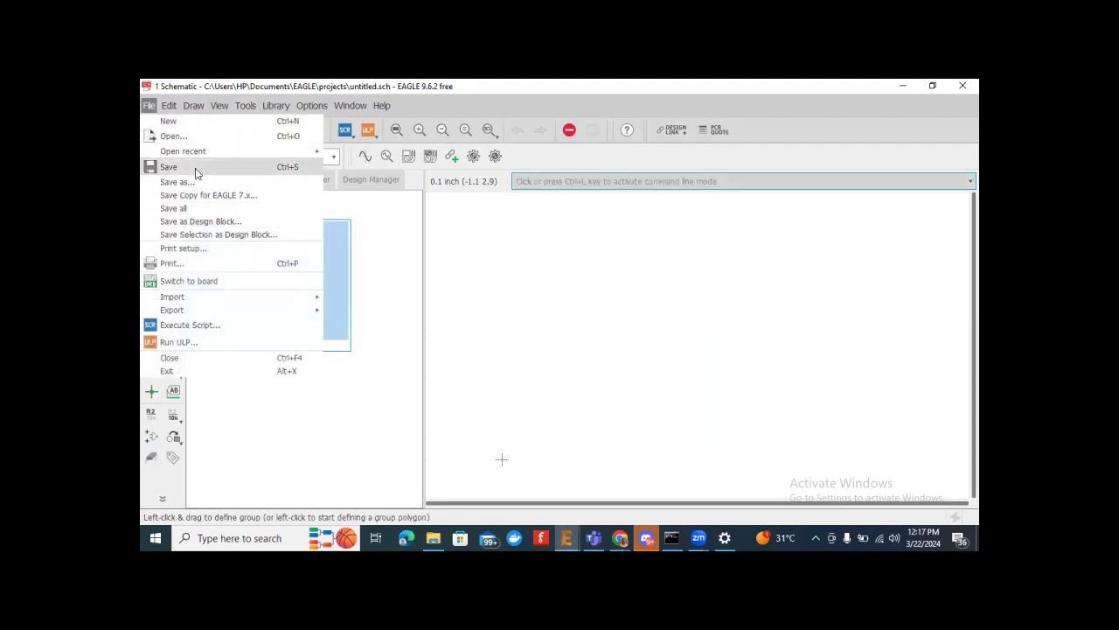
pyautogui.moveTo(206, 152)
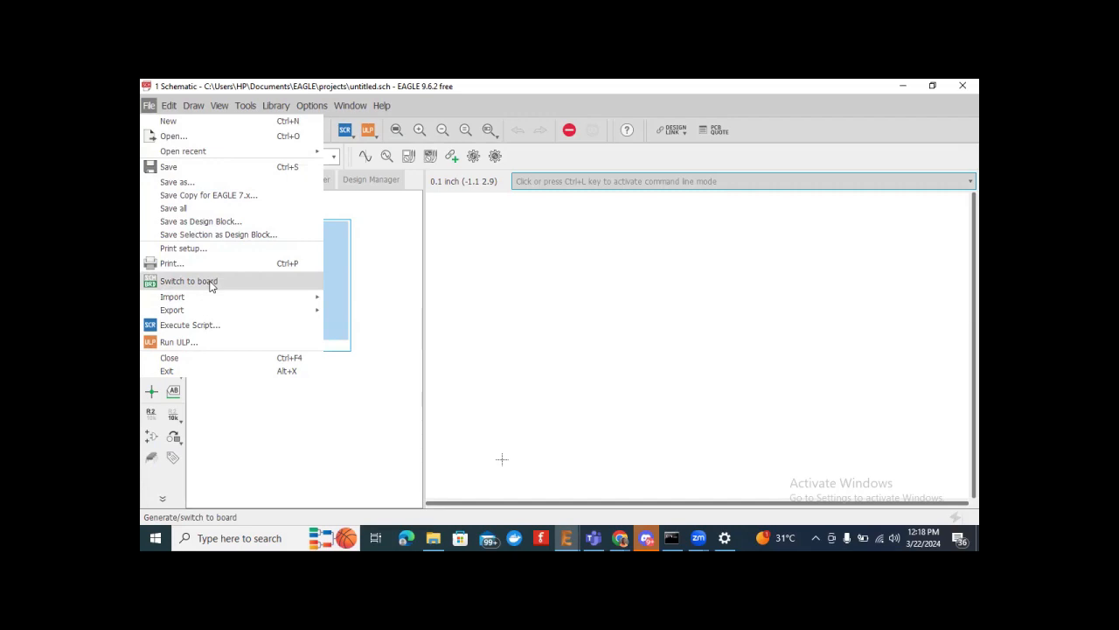
pyautogui.moveTo(211, 300)
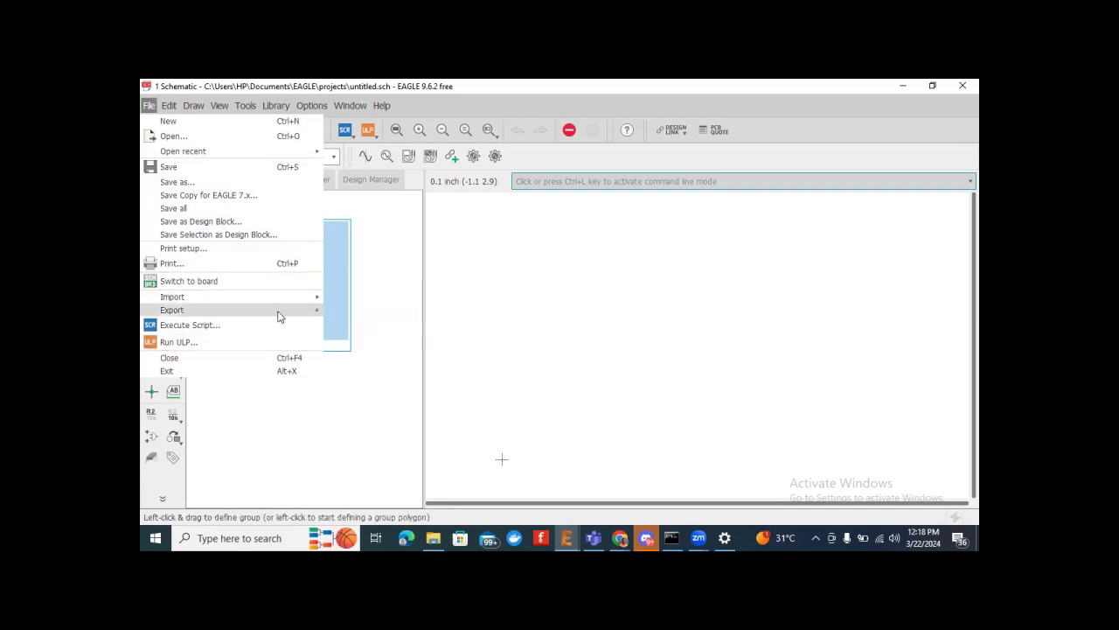
pyautogui.moveTo(303, 316)
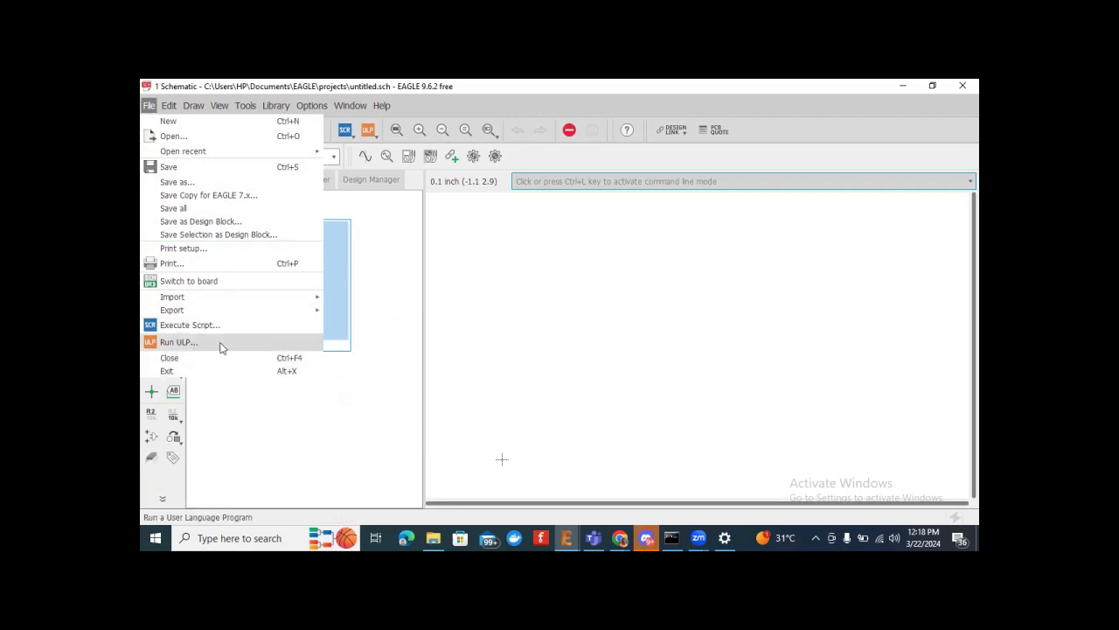
pyautogui.click(245, 394)
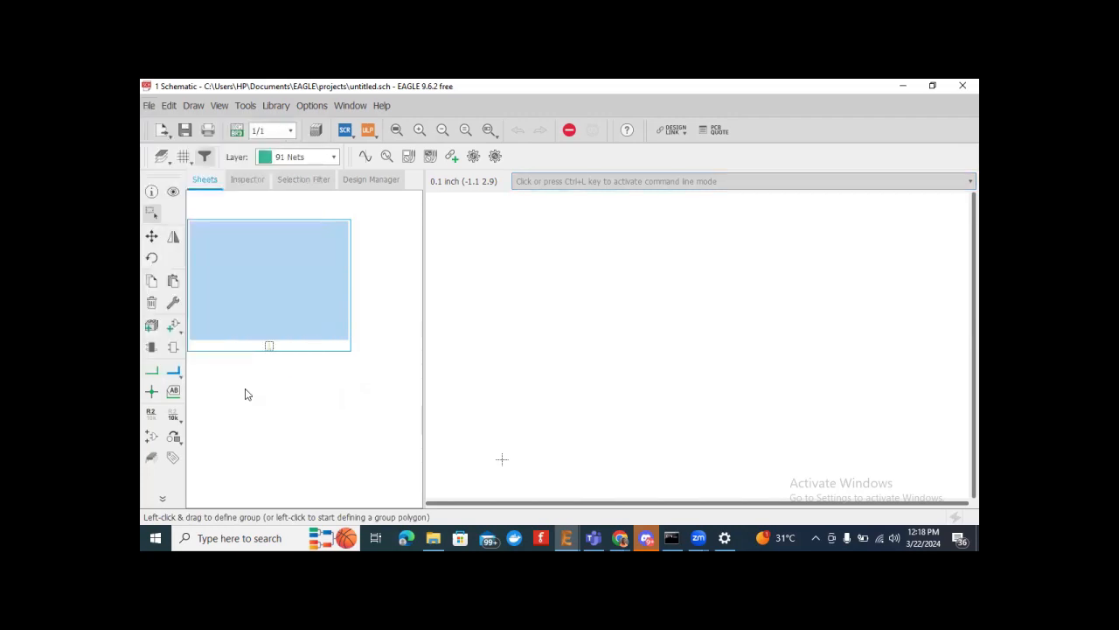
# Step: Look over the schematic editor's editing commands and dismiss them
pyautogui.click(167, 107)
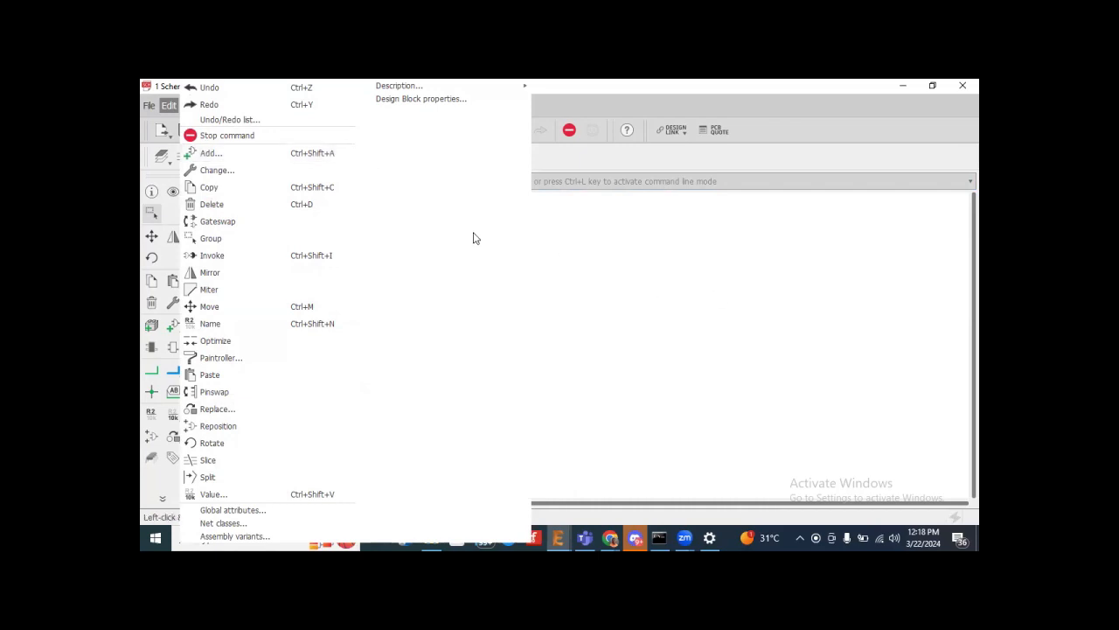
pyautogui.click(645, 274)
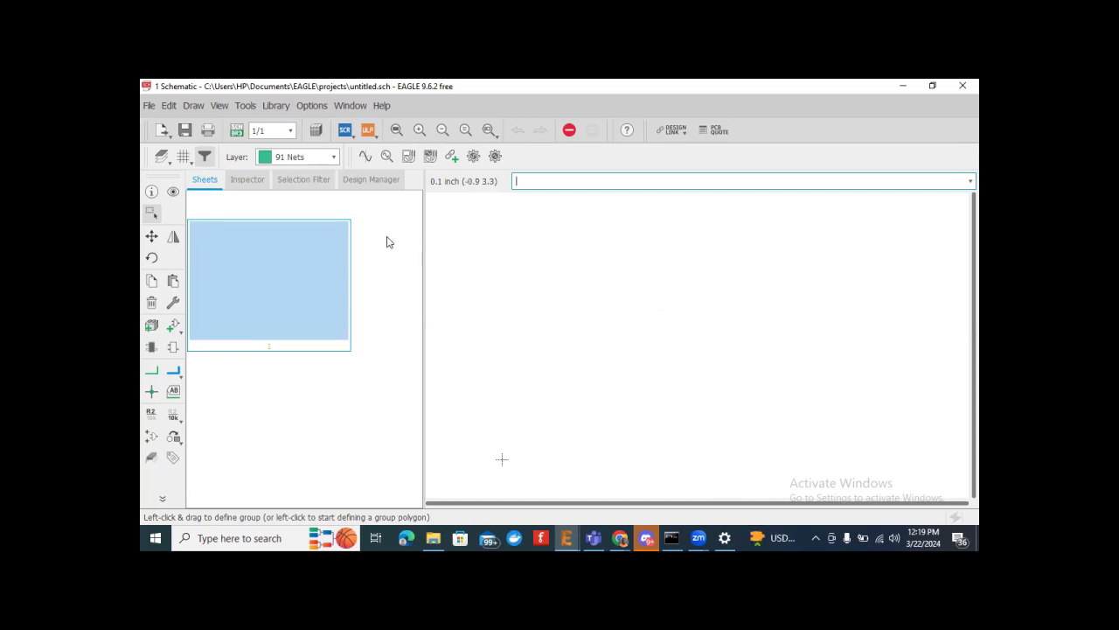
# Step: Start adding a part to the schematic and search the libraries for "frame"
pyautogui.click(171, 330)
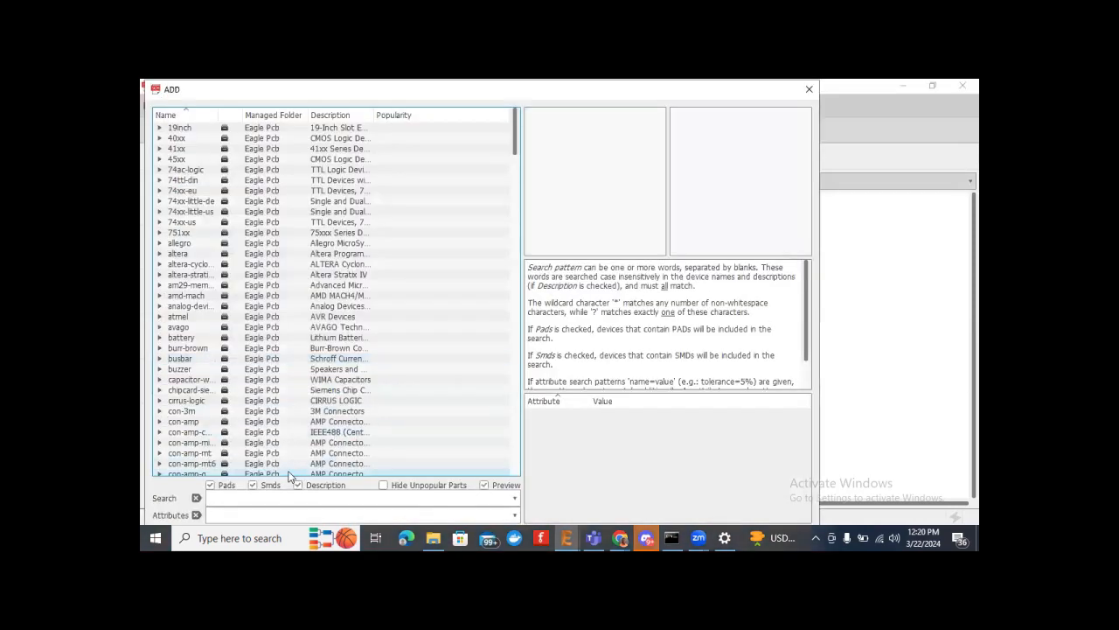
pyautogui.click(241, 494)
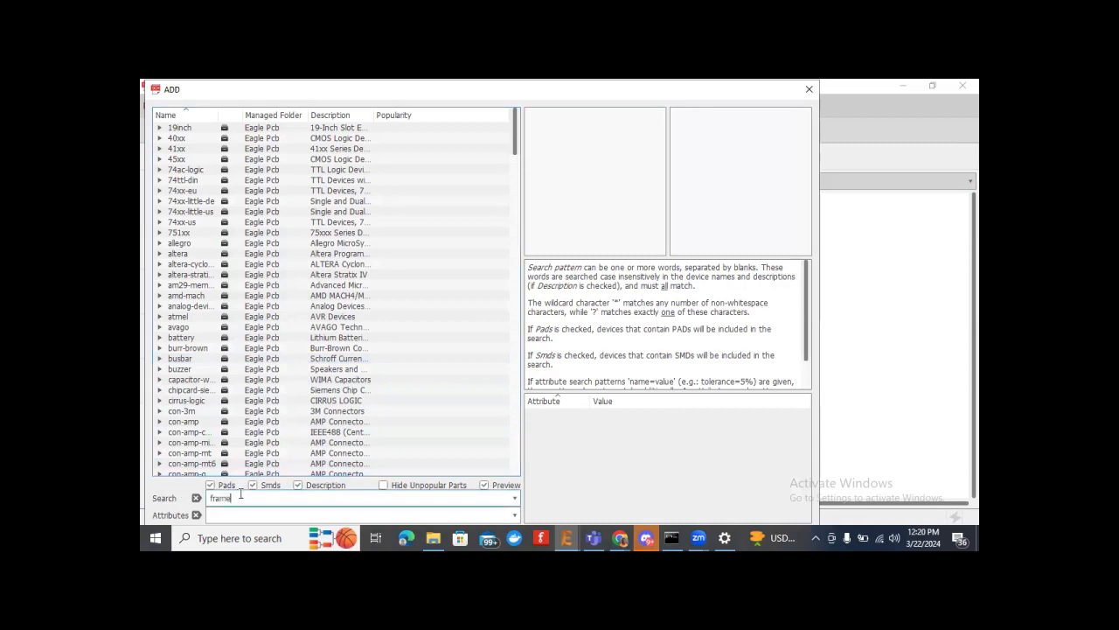
pyautogui.write('frame')
pyautogui.press('Return')
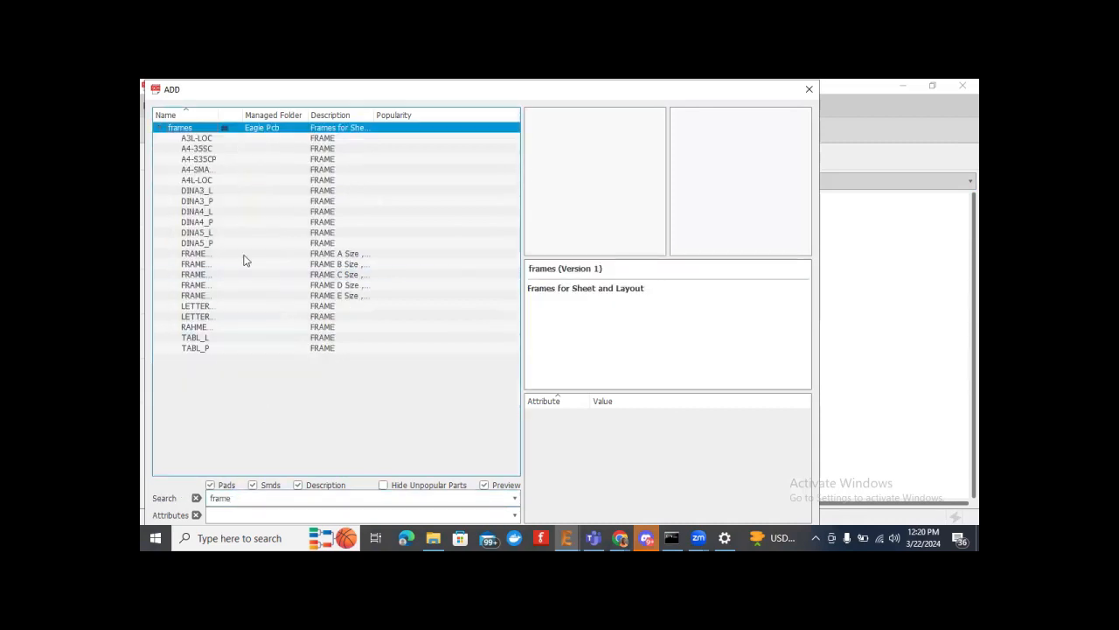
# Step: Preview several sheet frames, including A4L-LOC, FRAME_A_L, DINA4_P, FRAME_E_L, LETTER_P and TABL_L
pyautogui.click(202, 139)
pyautogui.click(236, 179)
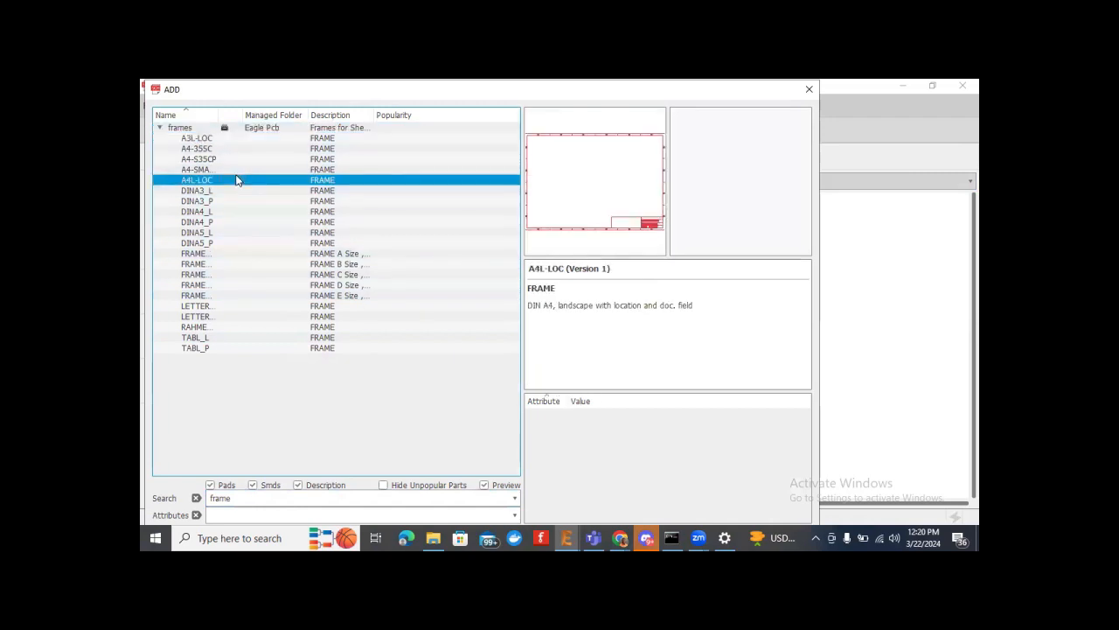
pyautogui.click(222, 254)
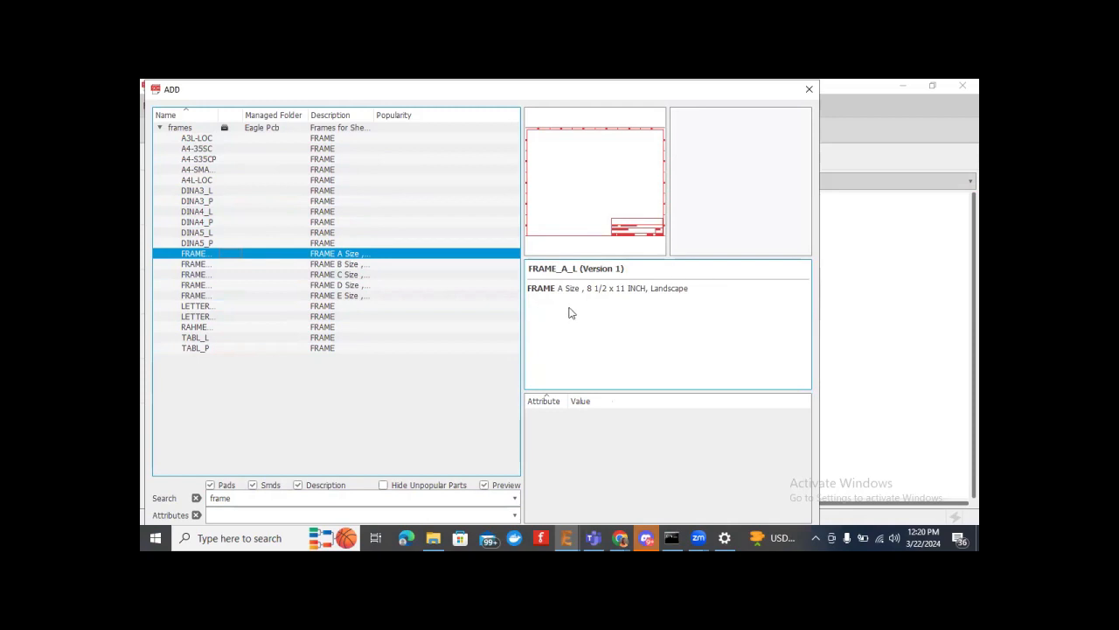
pyautogui.click(337, 223)
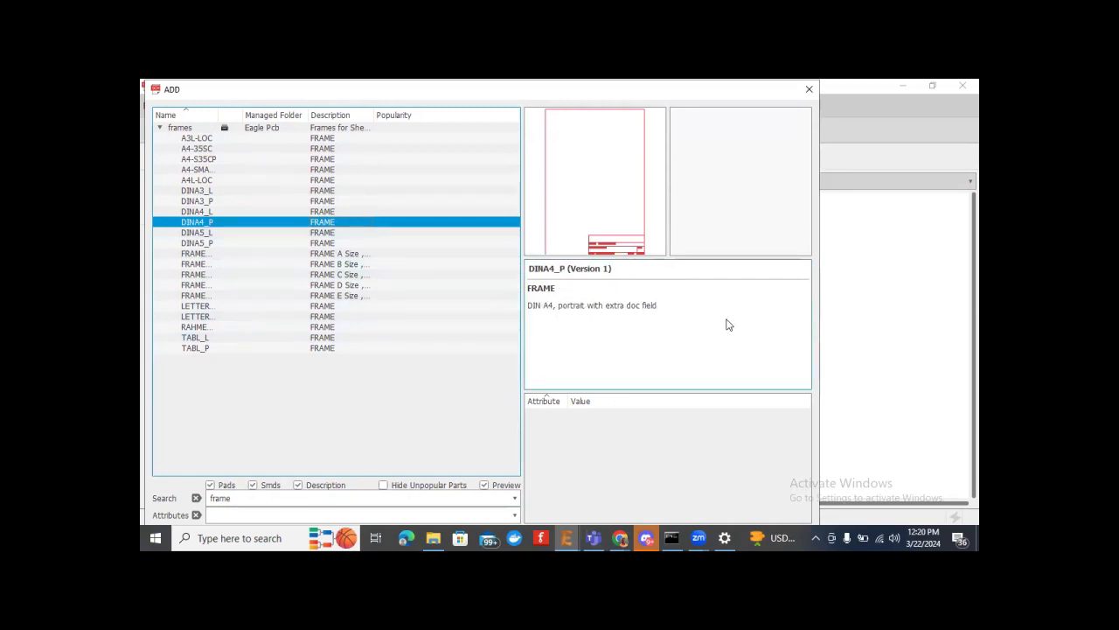
pyautogui.click(233, 294)
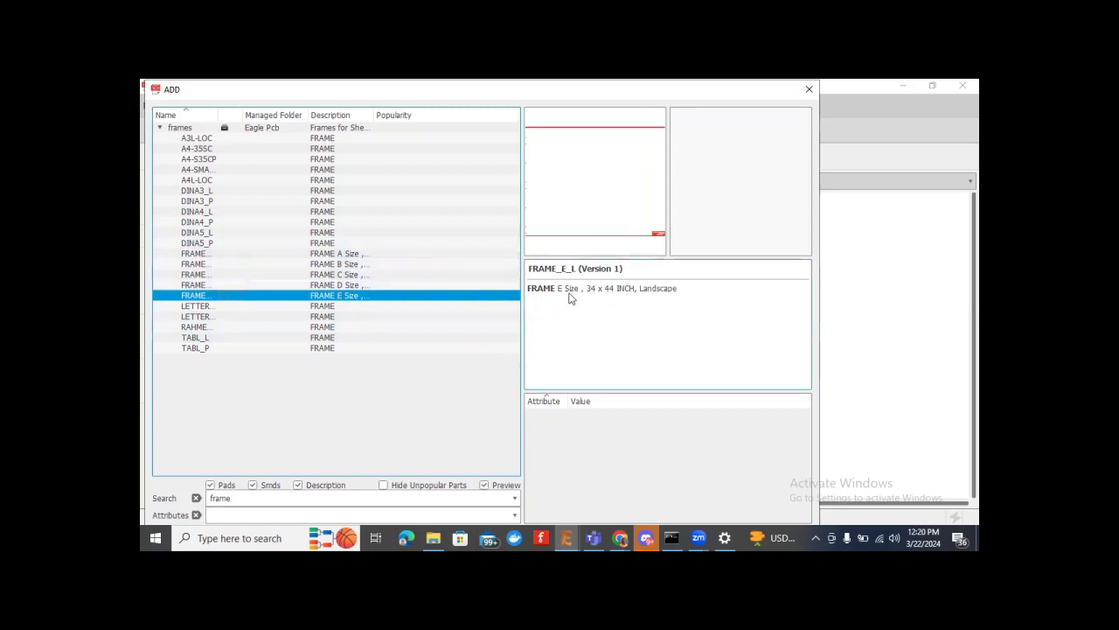
pyautogui.click(229, 315)
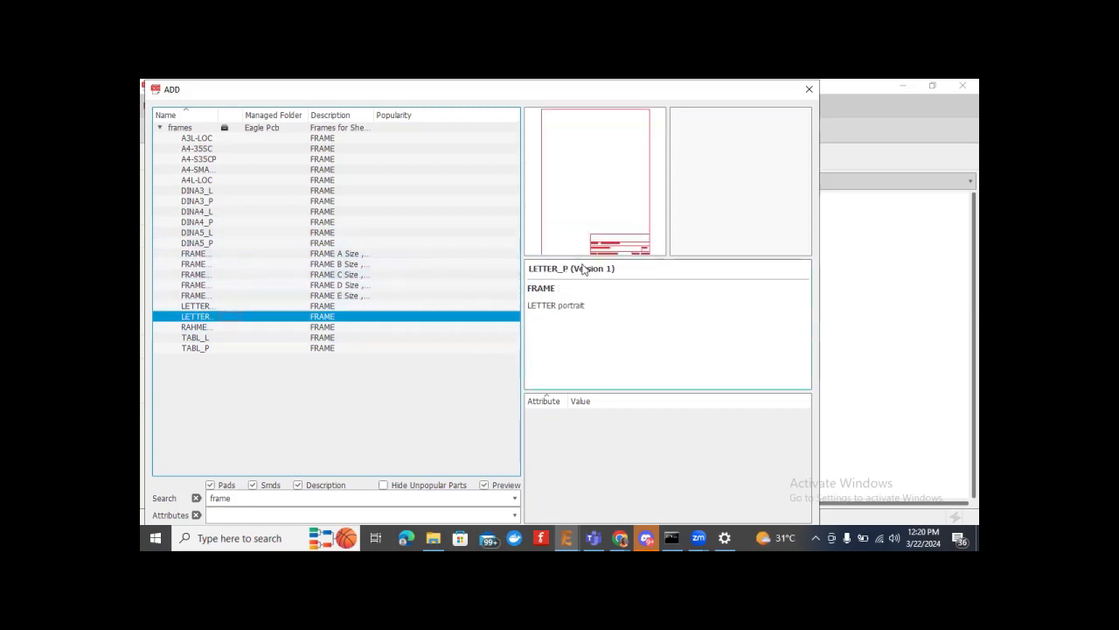
pyautogui.click(207, 337)
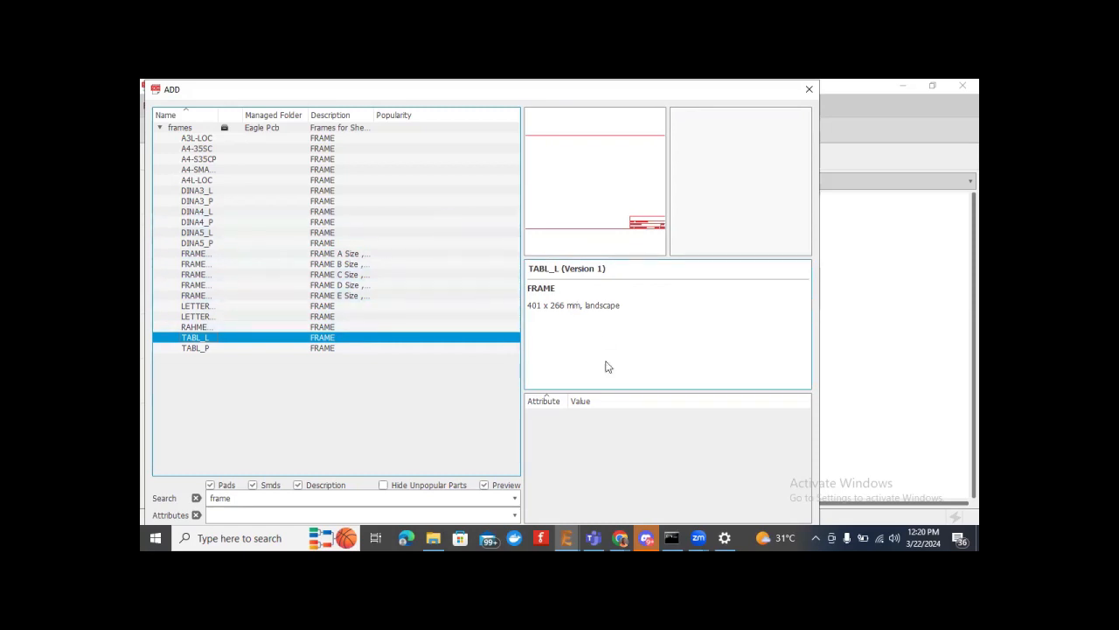
# Step: Place one FRAME_A_L landscape frame with its lower-left corner near the drawing area's lower-left corner, and finish adding parts
pyautogui.click(219, 253)
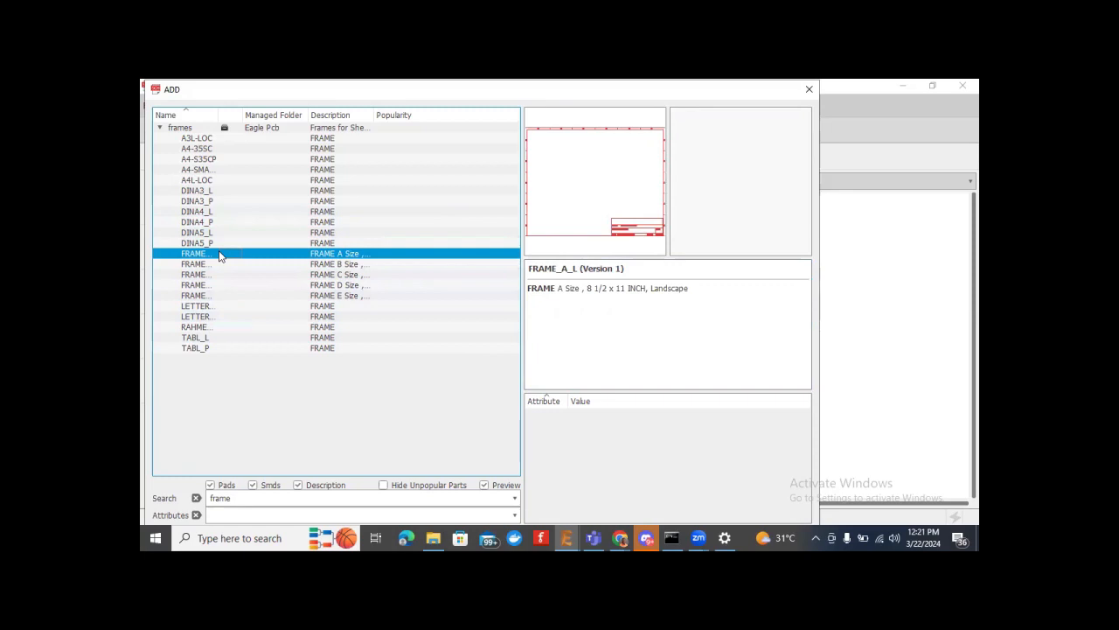
pyautogui.doubleClick(220, 254)
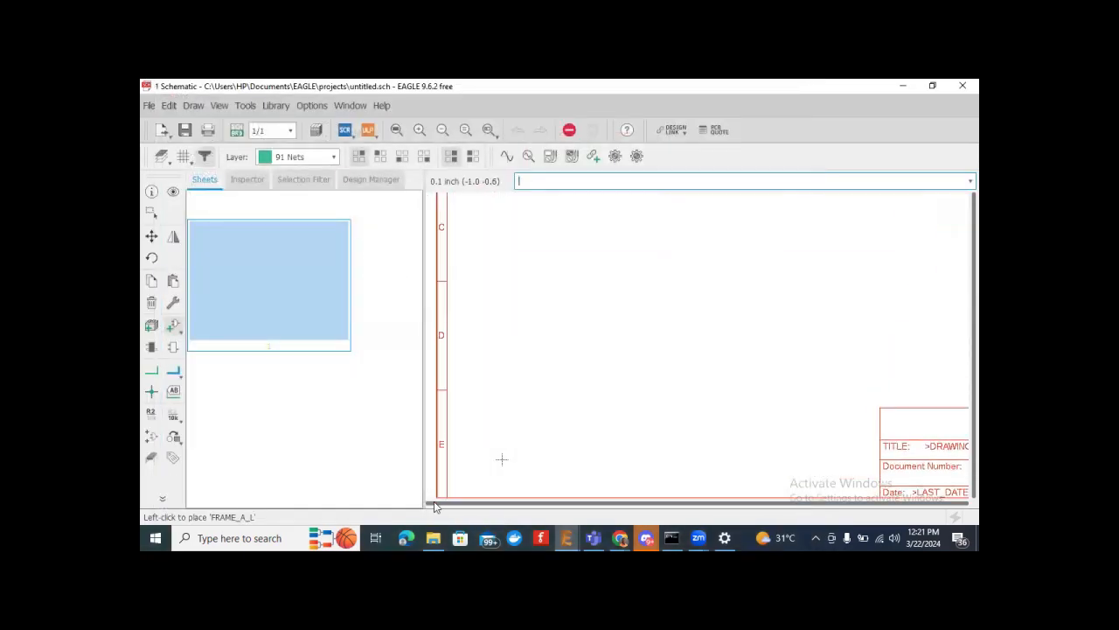
pyautogui.click(429, 494)
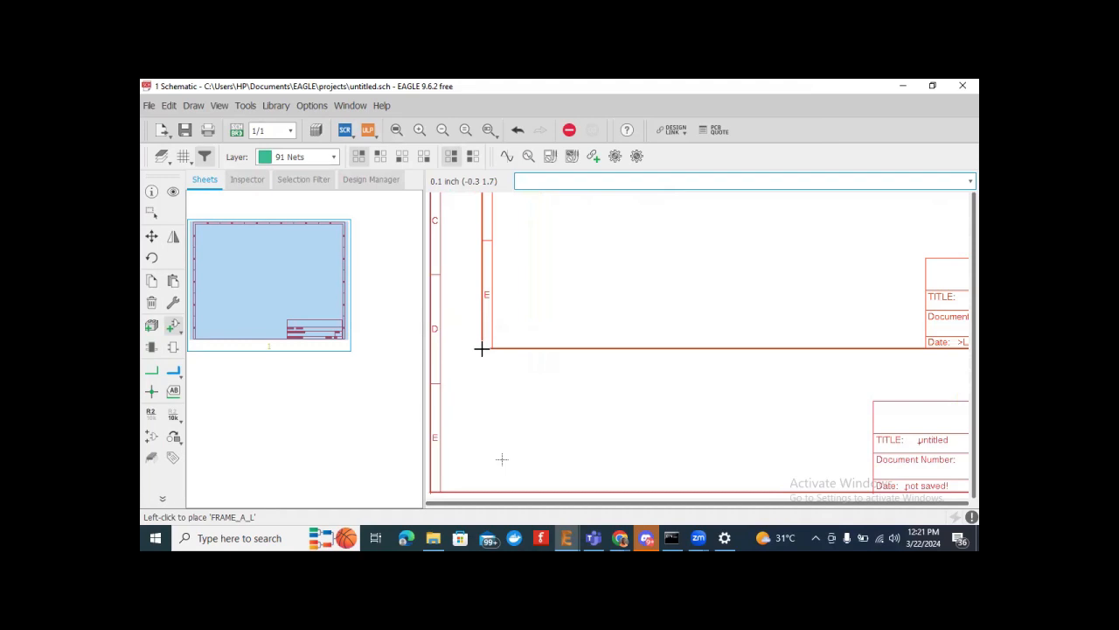
pyautogui.press('Escape')
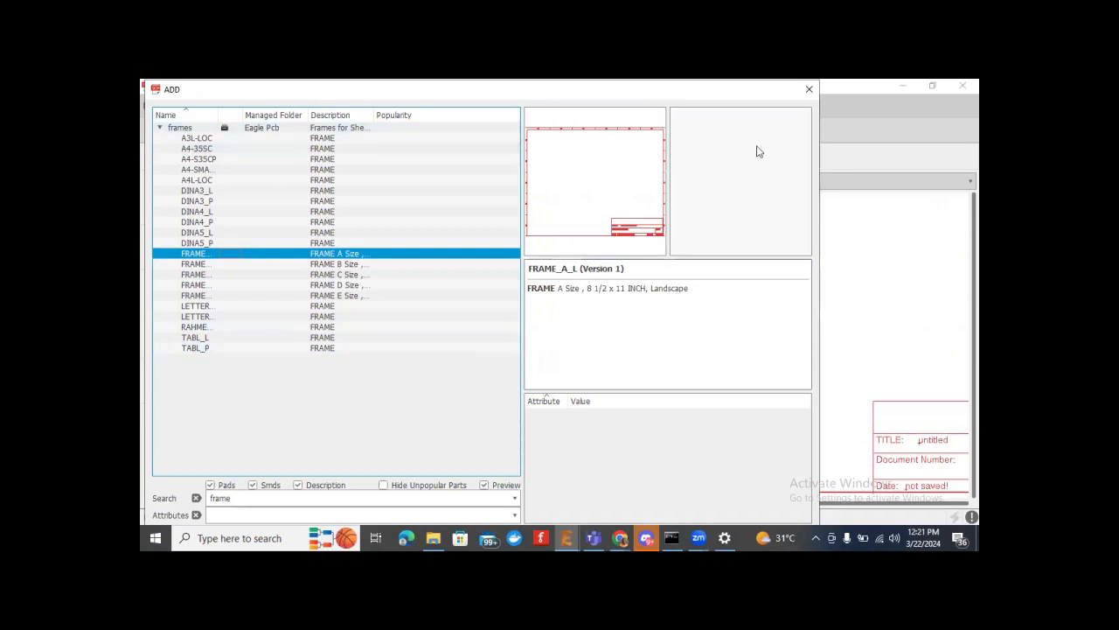
pyautogui.click(809, 91)
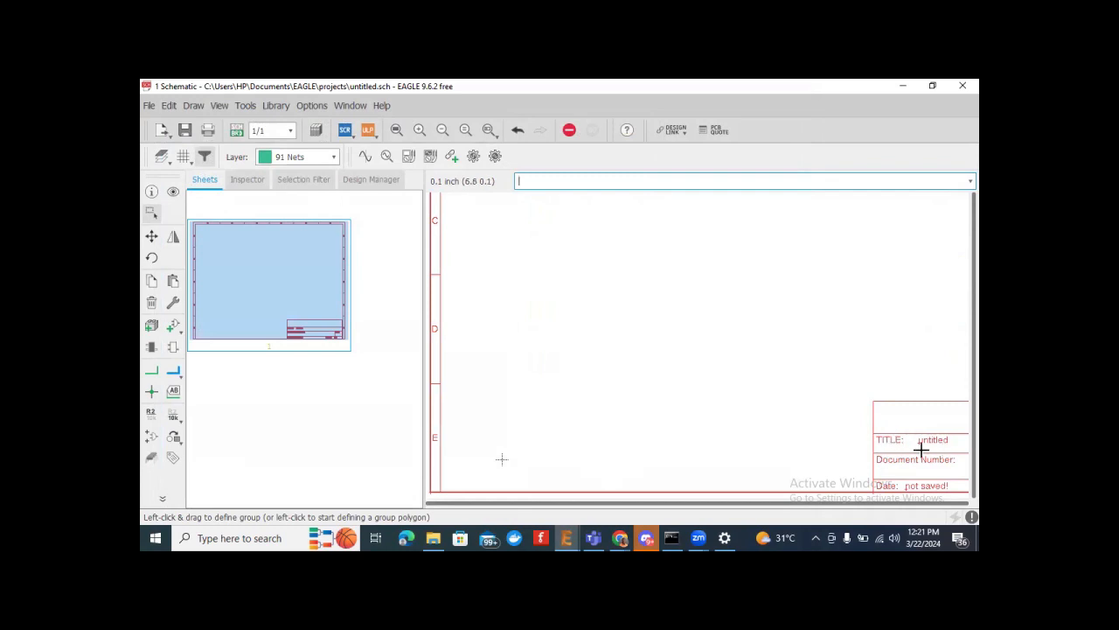
# Step: Save the schematic as myFirstProject in the EAGLE projects folder
pyautogui.click(149, 105)
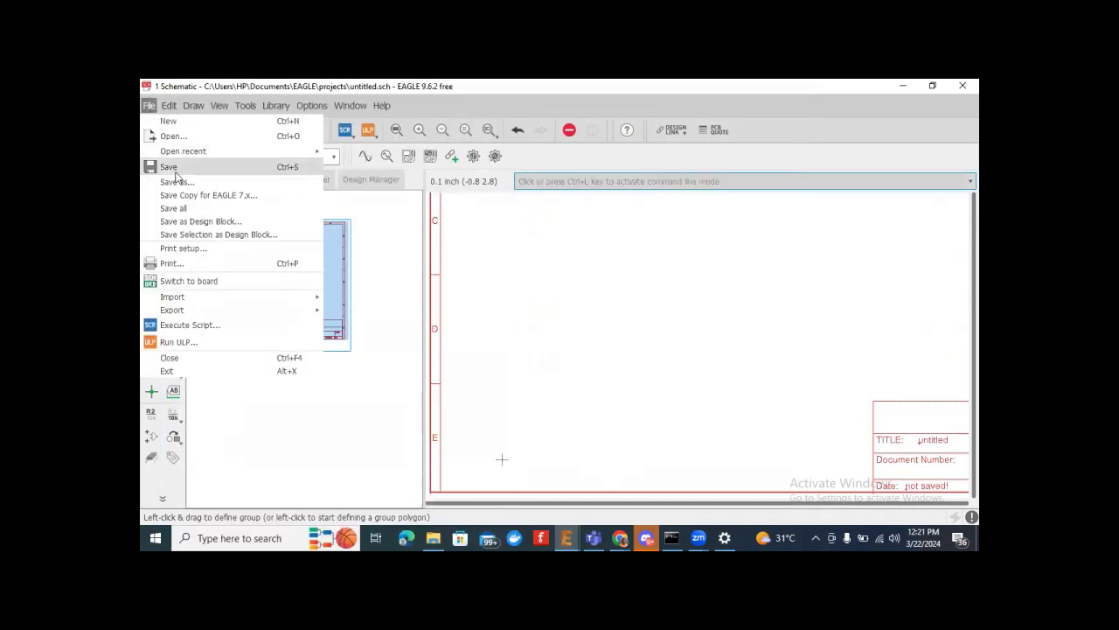
pyautogui.click(173, 167)
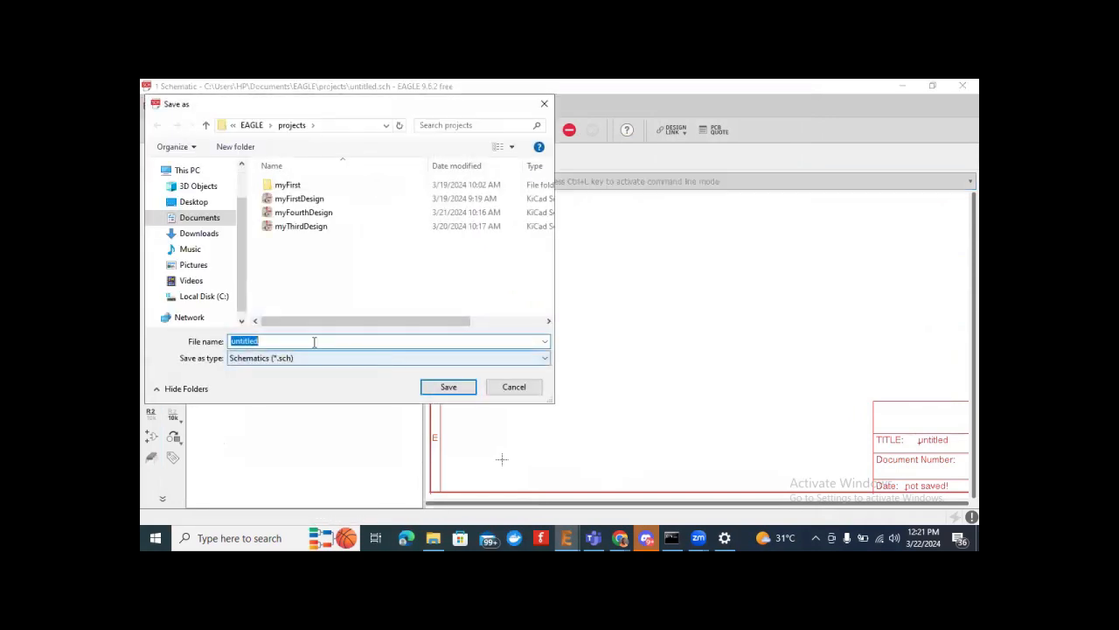
pyautogui.press('BackSpace')
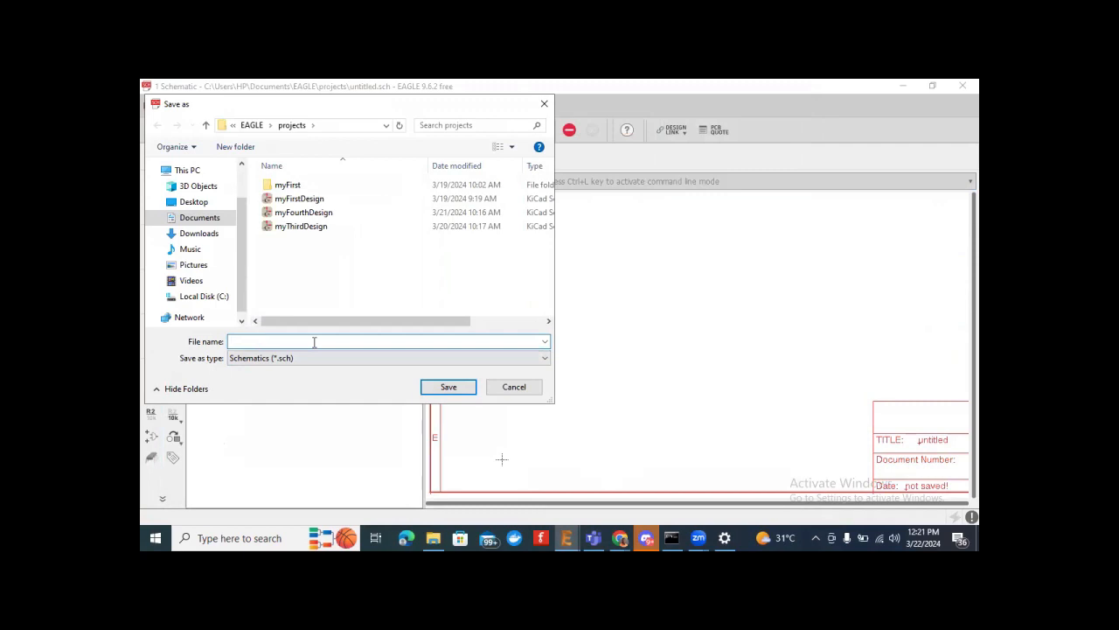
pyautogui.write('myFirst')
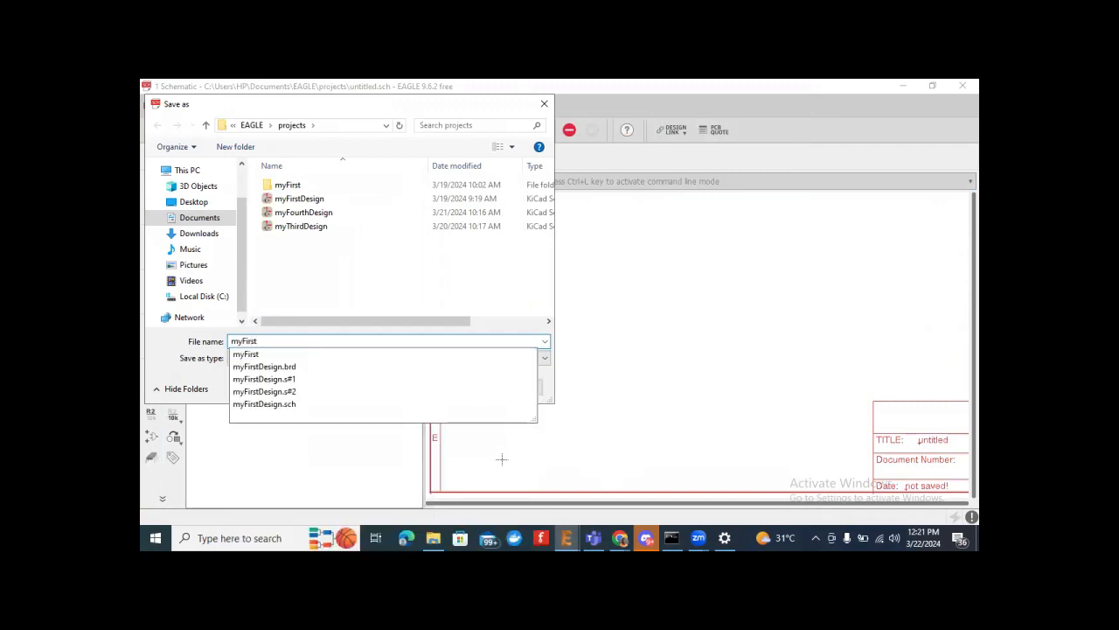
pyautogui.write('Project')
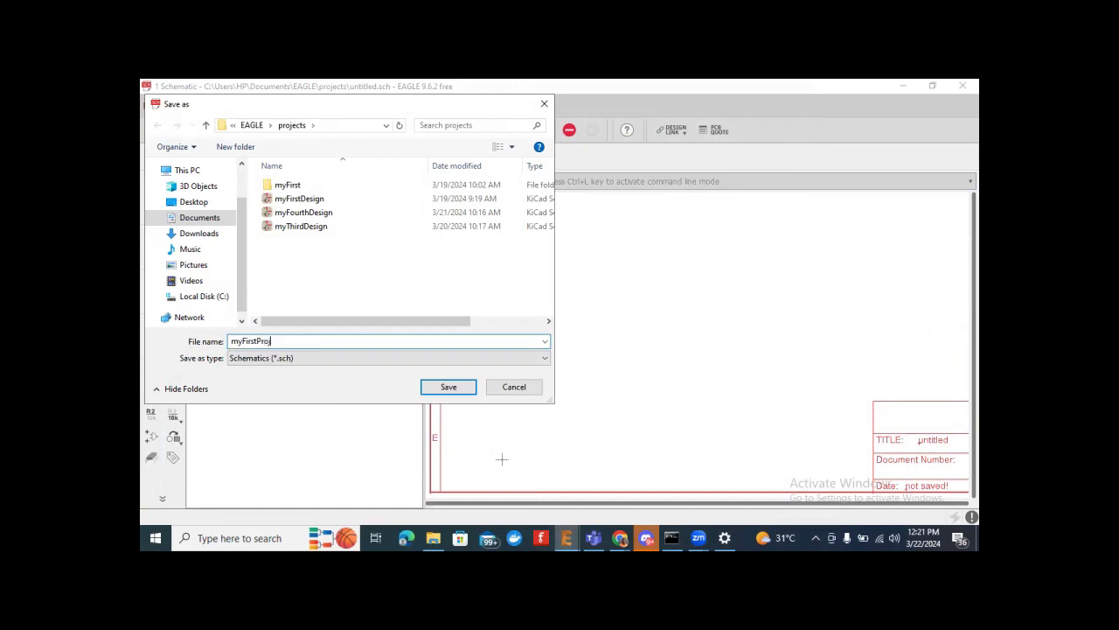
pyautogui.click(455, 388)
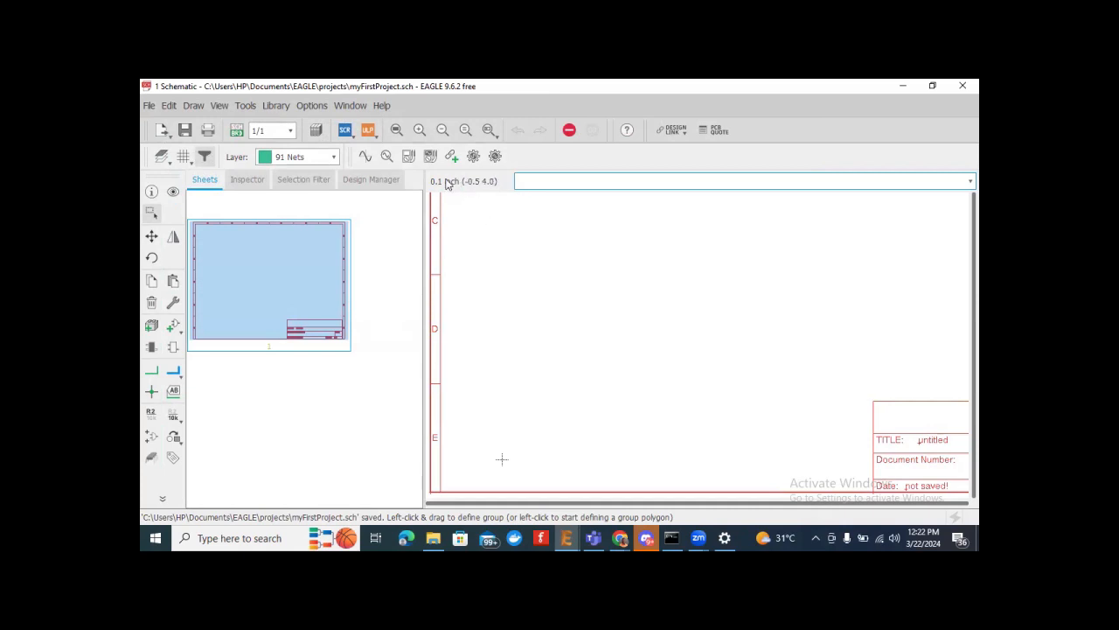
pyautogui.hotkey('ctrl', 's')
# Step: Start adding another part and search the libraries for "led"
pyautogui.click(174, 330)
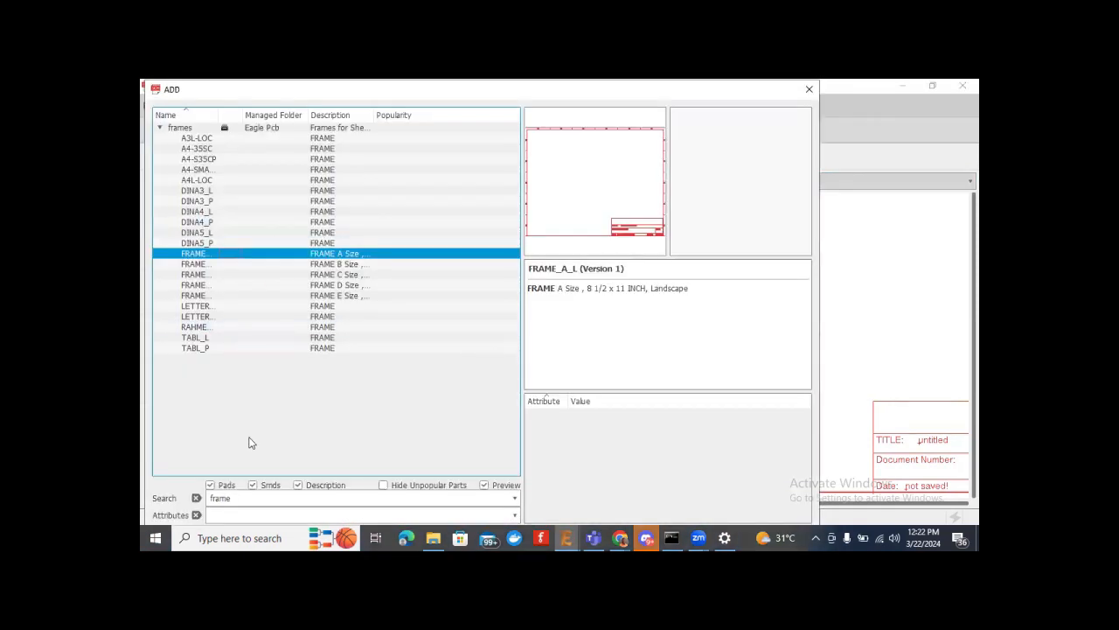
pyautogui.doubleClick(217, 498)
pyautogui.press('BackSpace')
pyautogui.write('led')
pyautogui.press('Return')
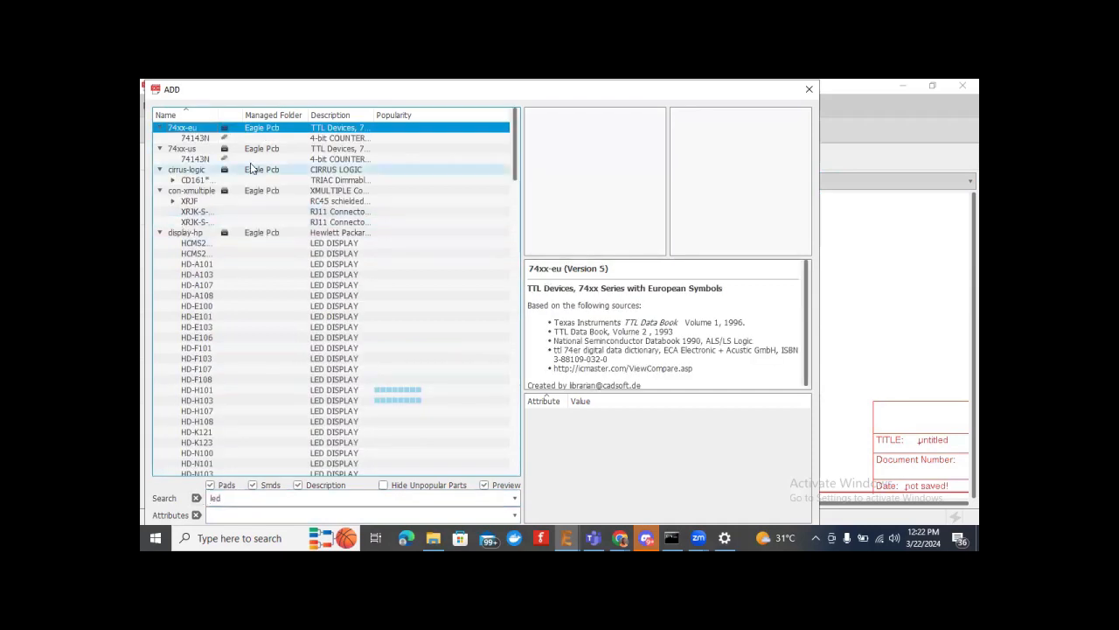
# Step: Preview the LED displays HD-A107 and HD-F103 from the display-hp library and collapse that library
pyautogui.click(185, 285)
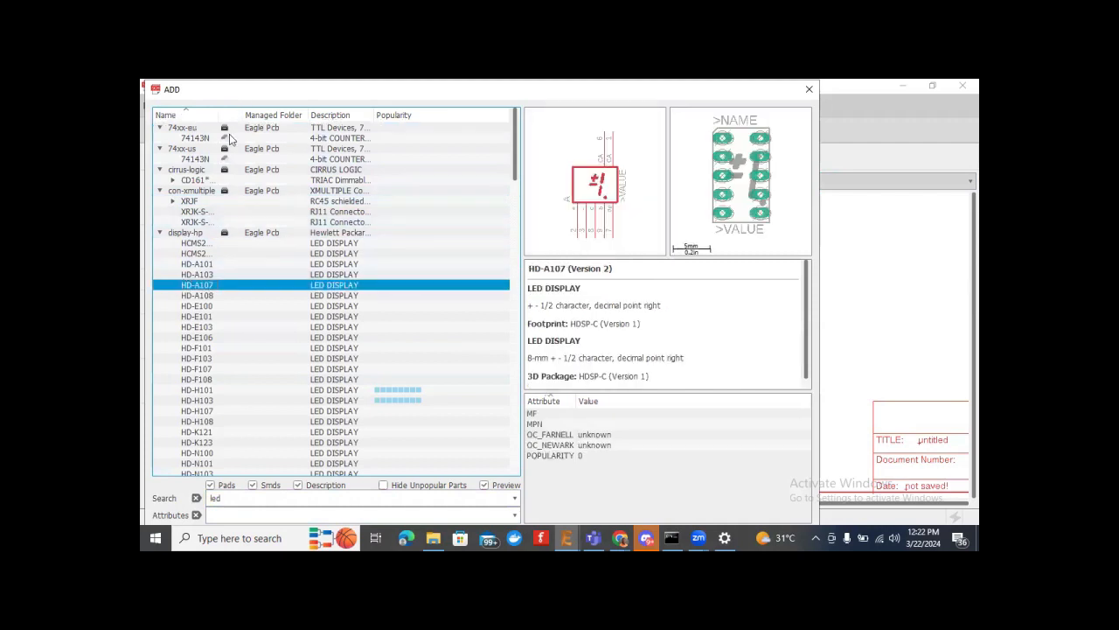
pyautogui.click(219, 191)
pyautogui.click(223, 233)
pyautogui.click(268, 358)
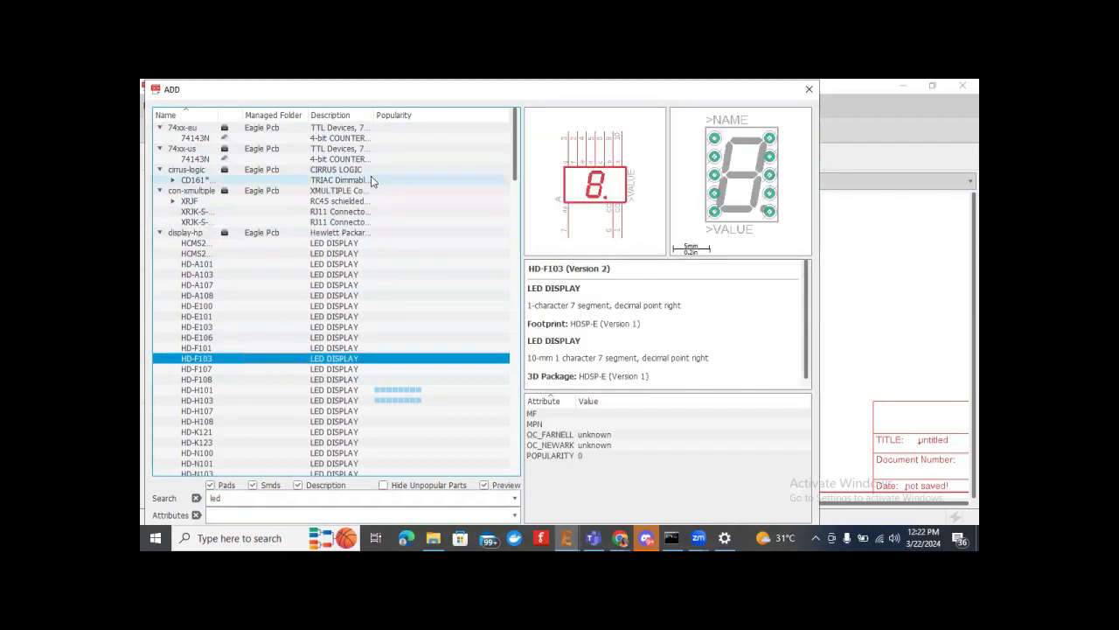
pyautogui.click(161, 234)
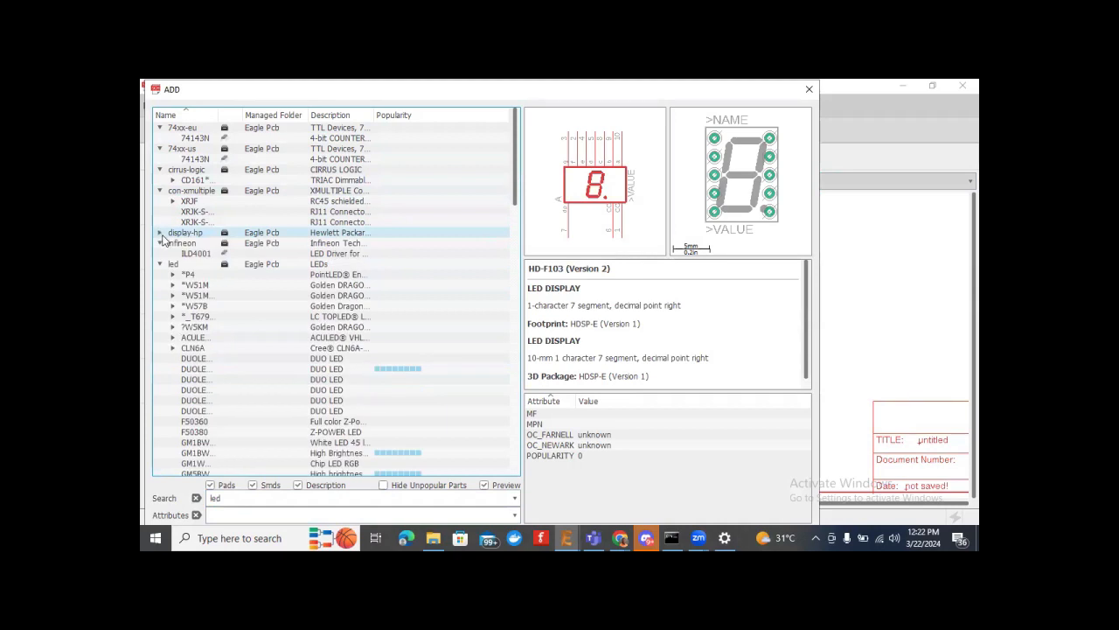
# Step: Expand the *P4 PointLED device in the led library and preview its P47F-TOP and P47F-BOTTOM variants
pyautogui.click(182, 277)
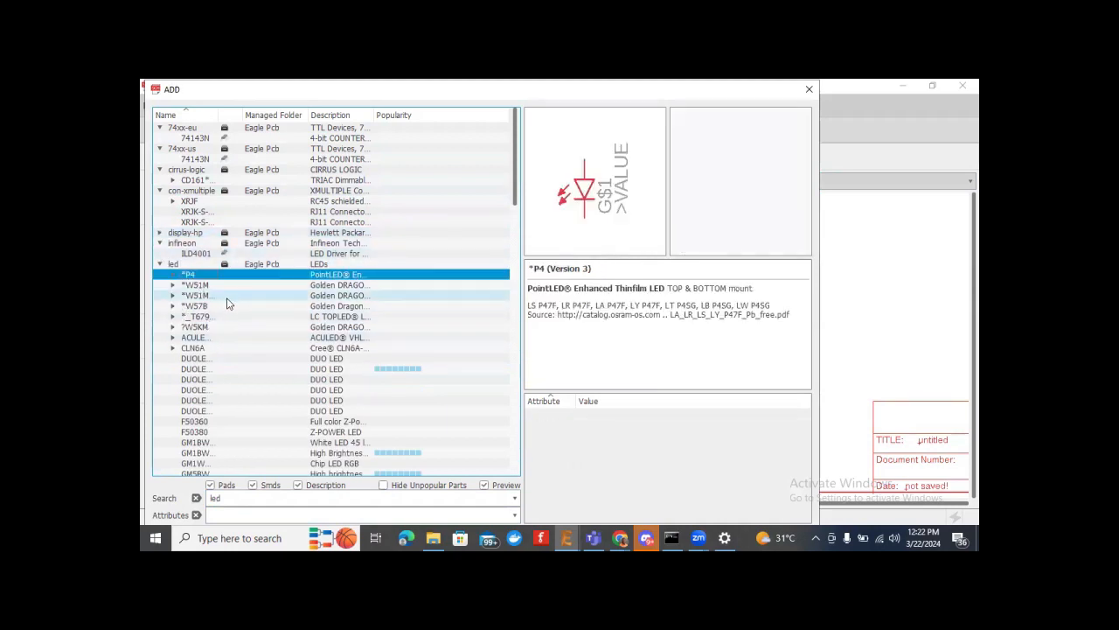
pyautogui.click(173, 275)
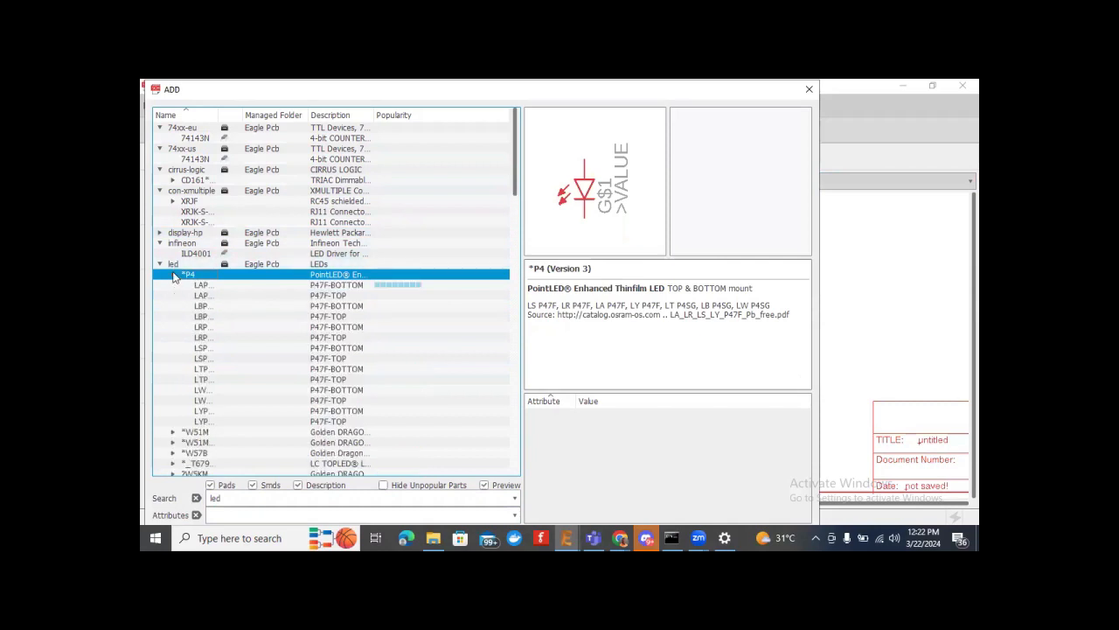
pyautogui.click(218, 317)
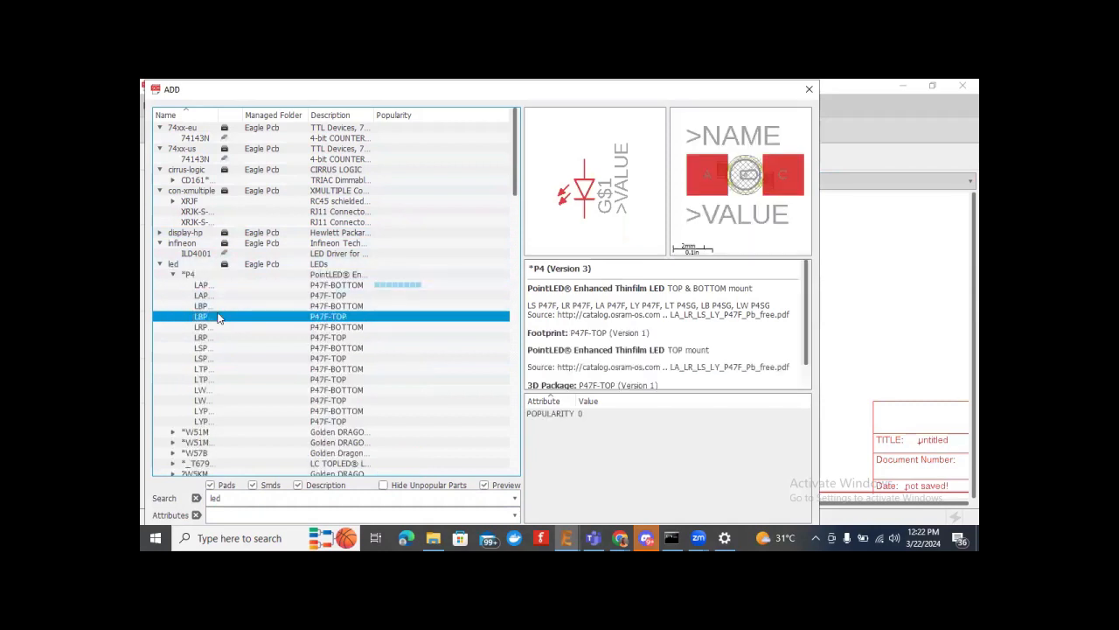
pyautogui.click(336, 296)
pyautogui.click(337, 289)
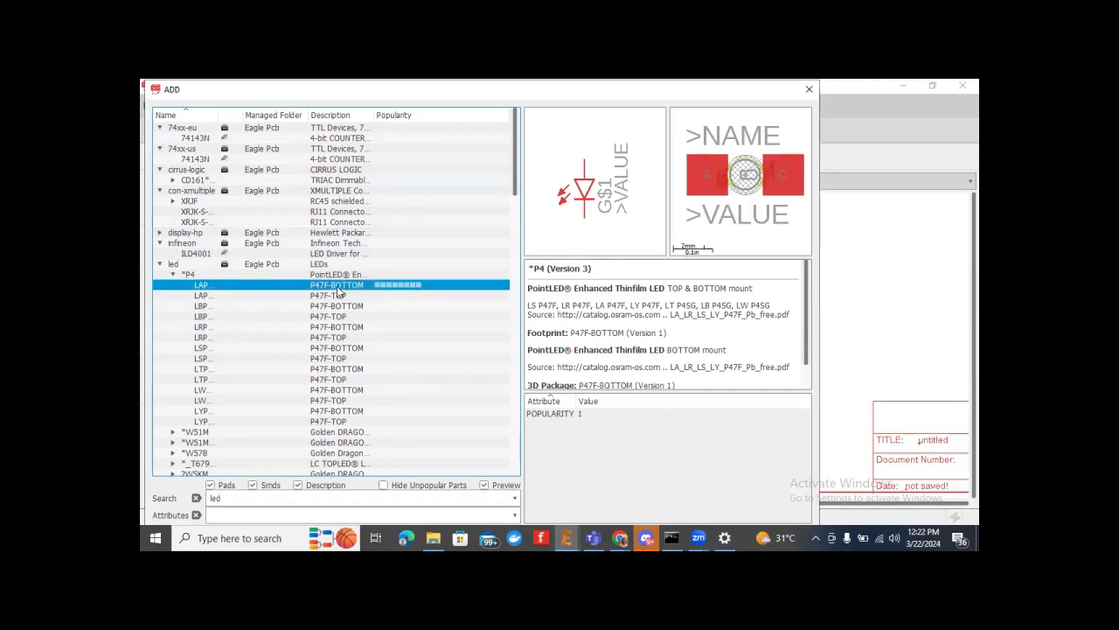
# Step: Place one LRP4-TOP LED inside the frame at about (0.6, 2.9) inch and return to the part list
pyautogui.click(303, 341)
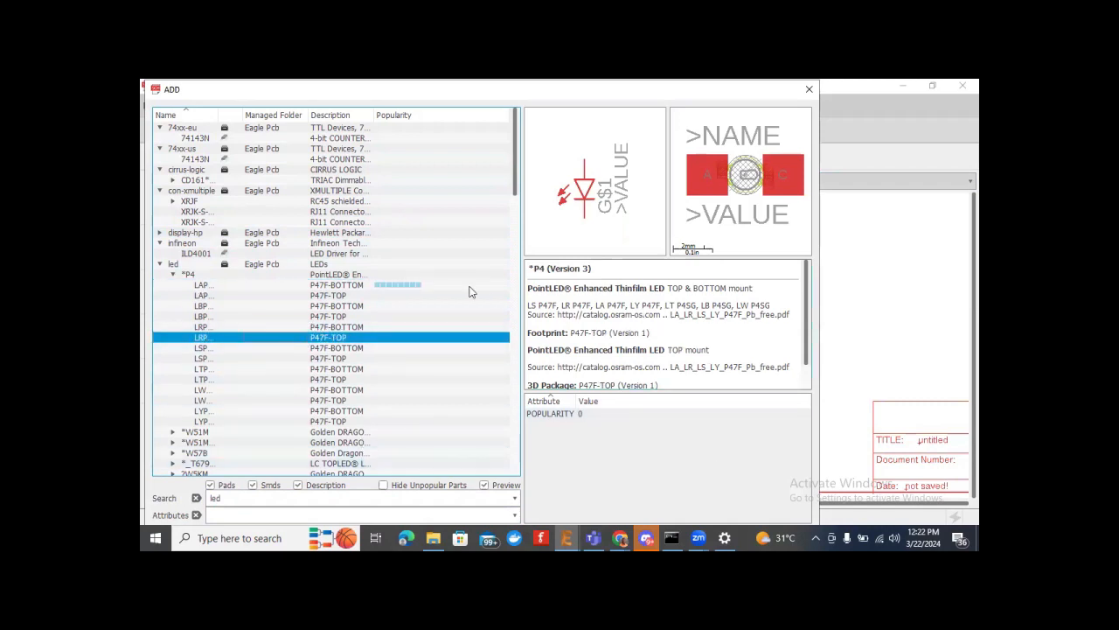
pyautogui.doubleClick(393, 340)
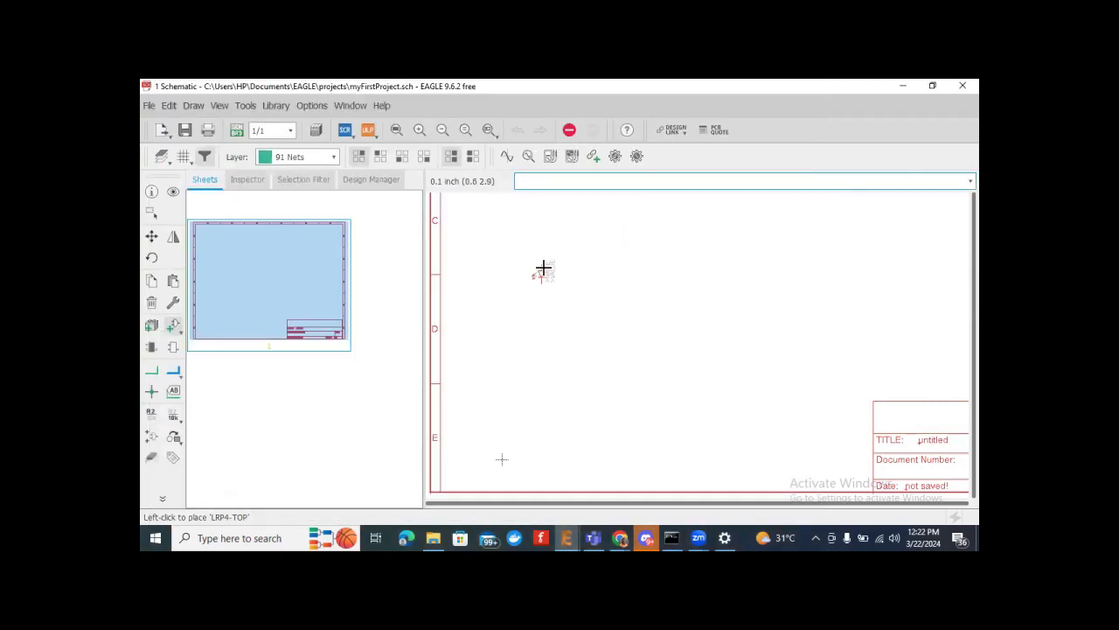
pyautogui.click(544, 268)
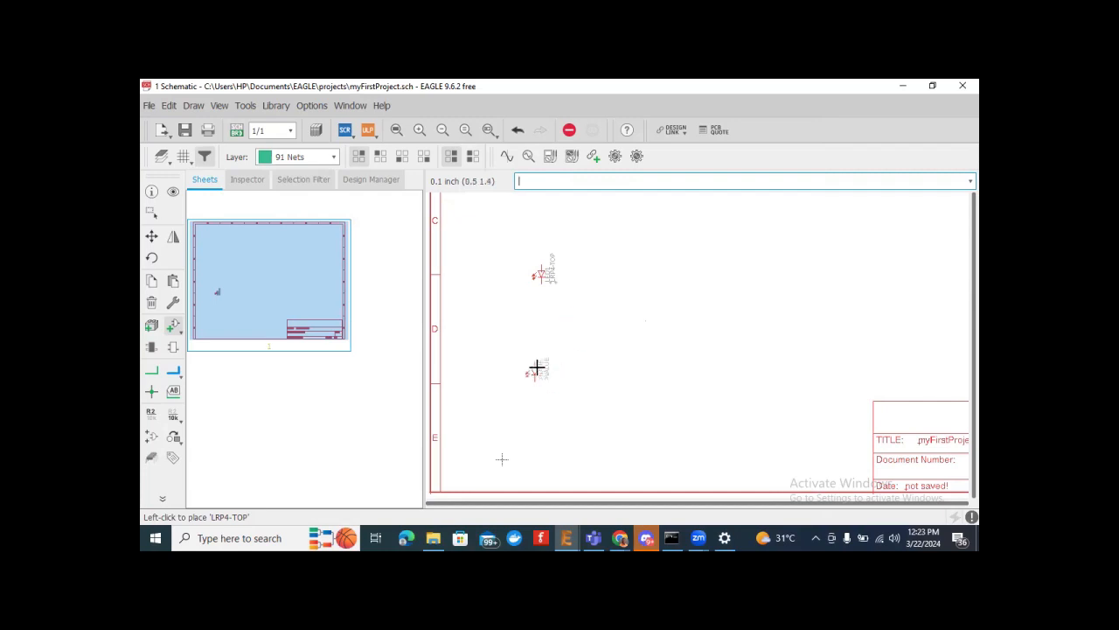
pyautogui.press('Escape')
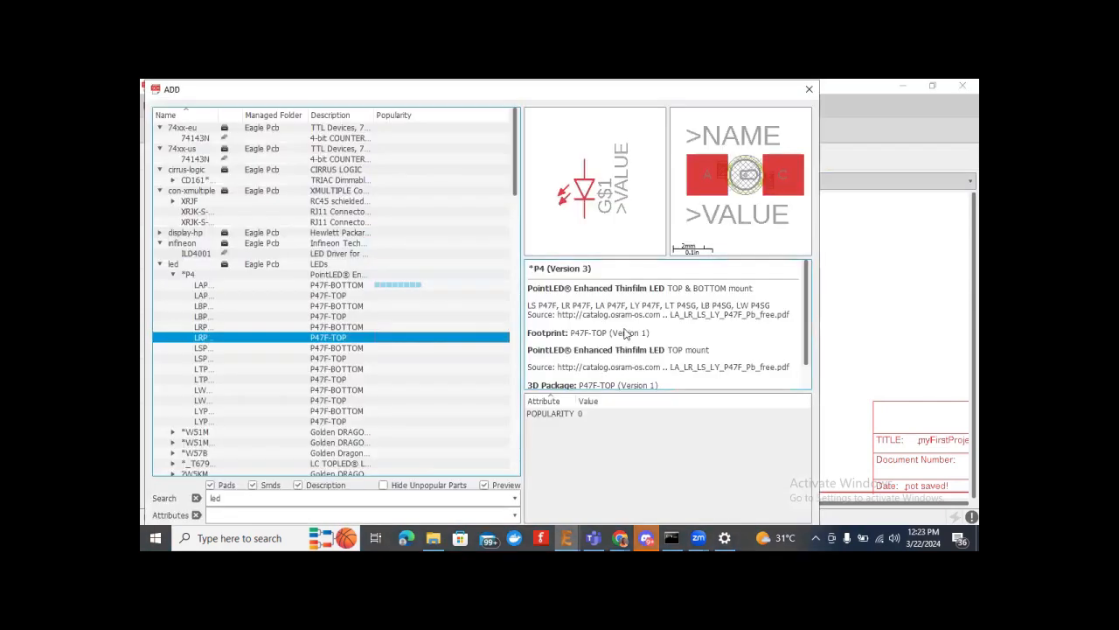
# Step: Search the libraries for "resistor" and collapse the linear-tech, ngspice and ptc-ntc libraries in the results
pyautogui.moveTo(224, 498); pyautogui.dragTo(200, 499)
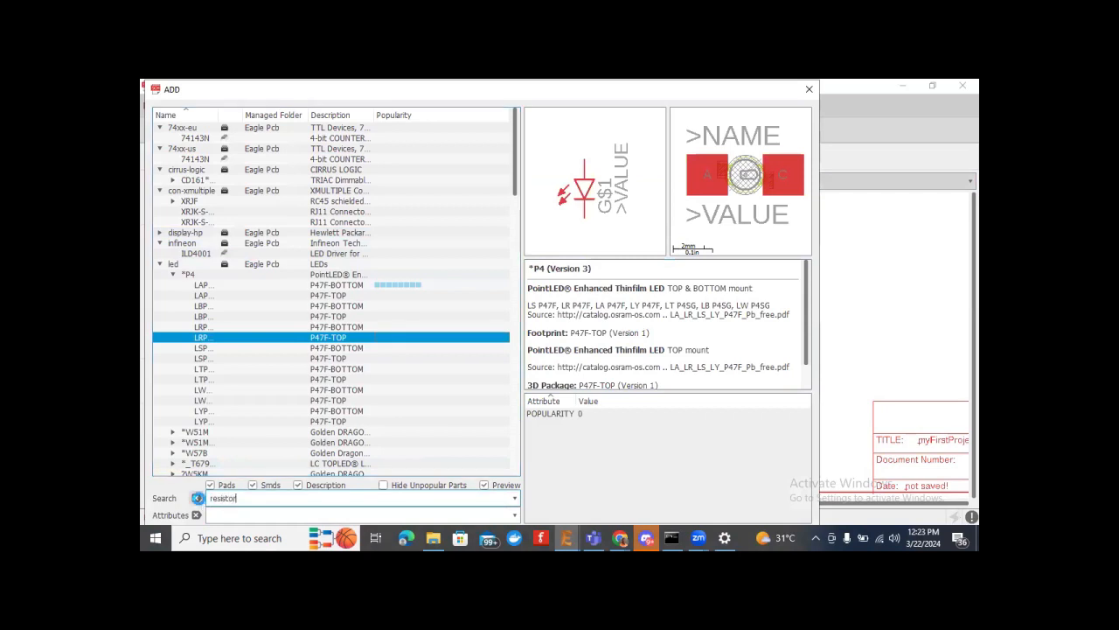
pyautogui.write('resistor')
pyautogui.press('Return')
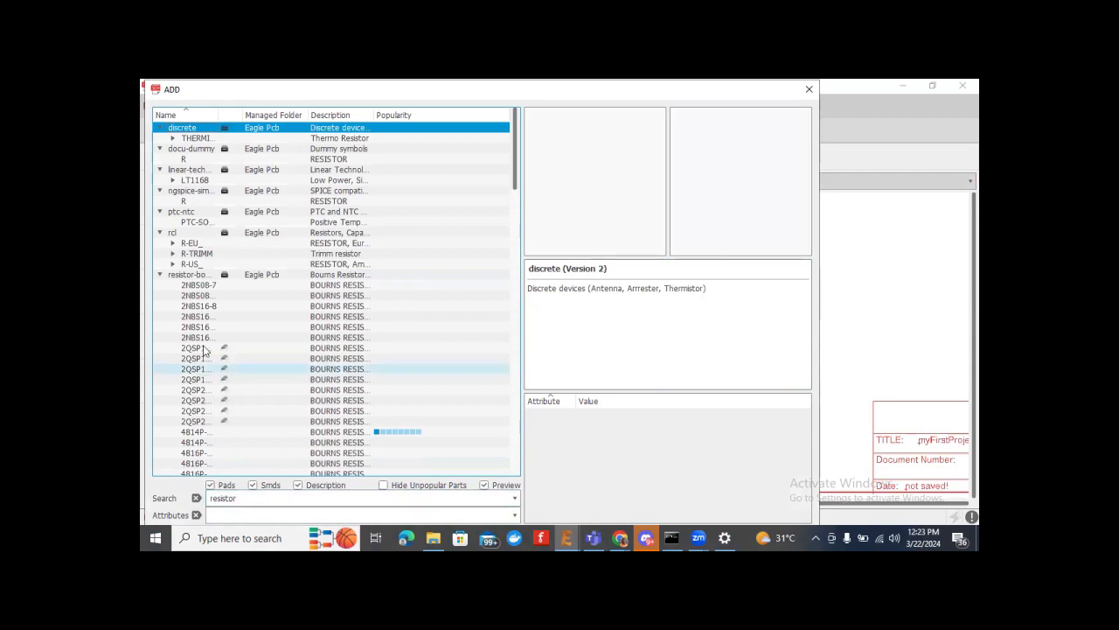
pyautogui.click(159, 170)
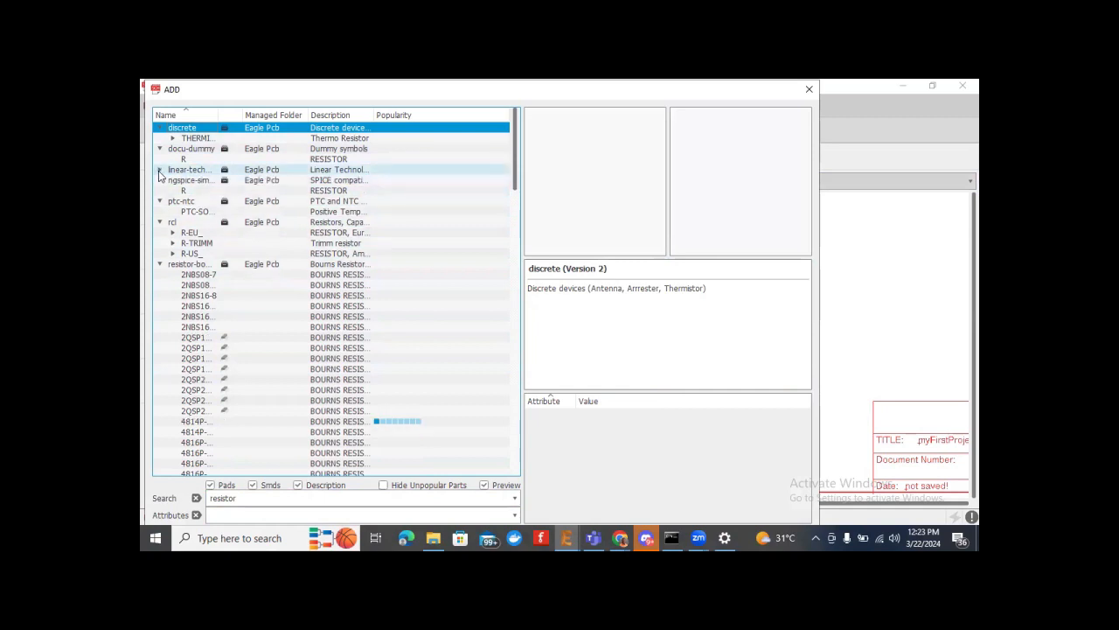
pyautogui.click(160, 180)
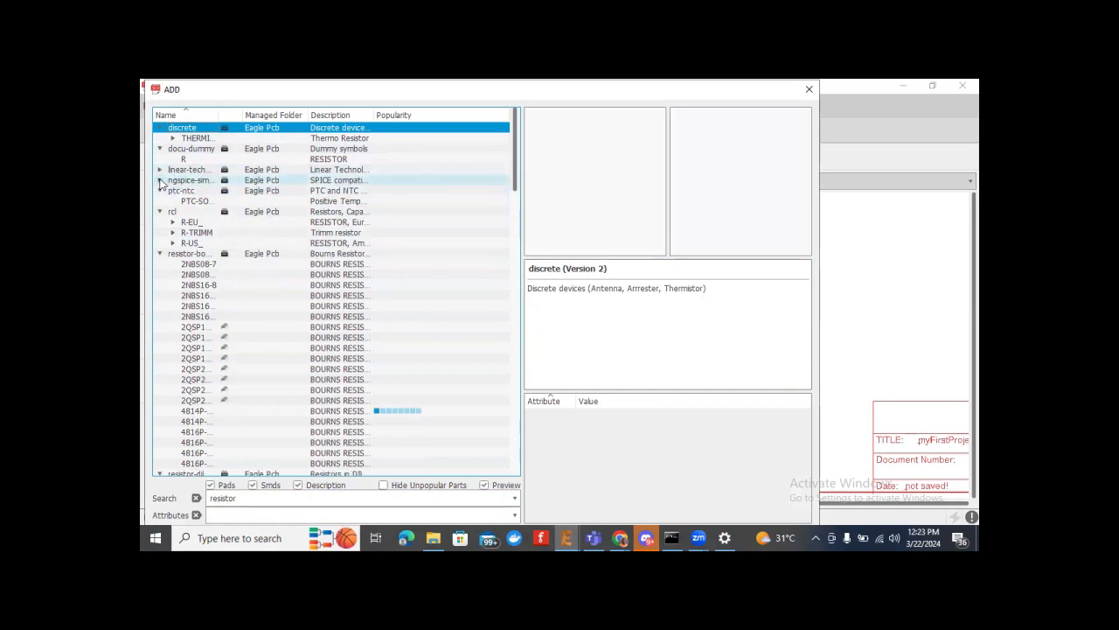
pyautogui.click(160, 191)
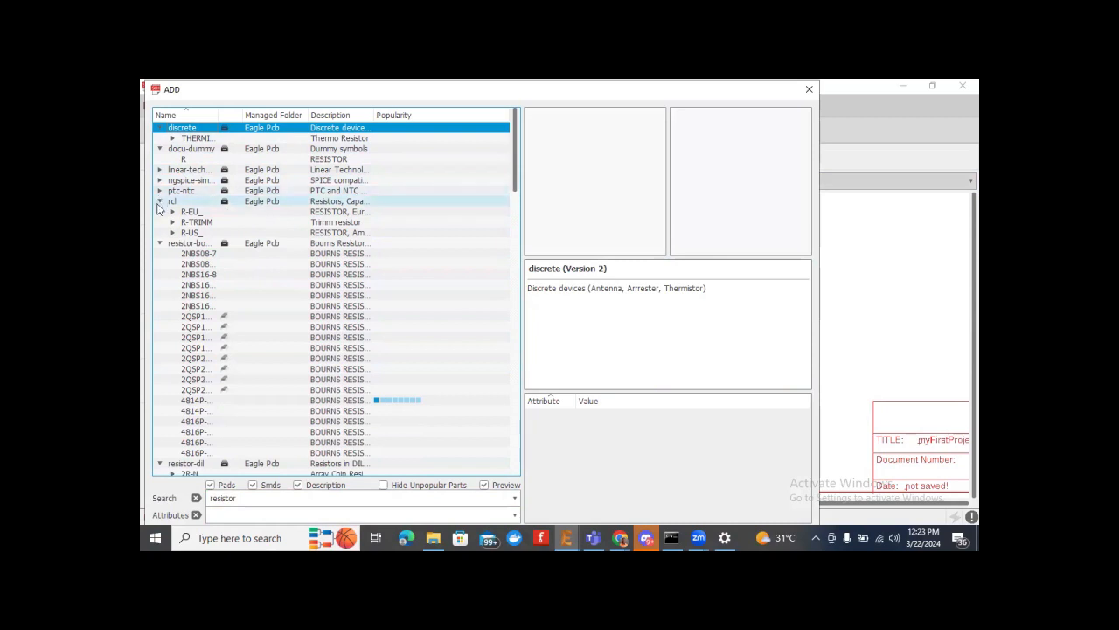
# Step: Preview the 0411/15 variant of R-US_ and the 0411/12 variant of R-EU_ in the rcl library, collapsing each device
pyautogui.click(175, 233)
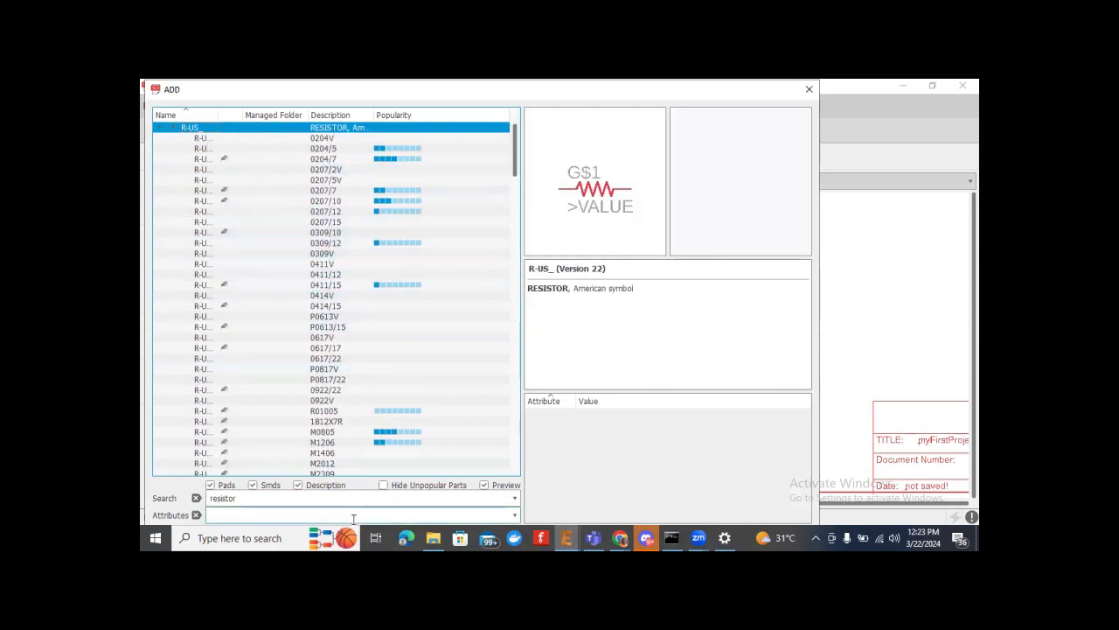
pyautogui.click(268, 284)
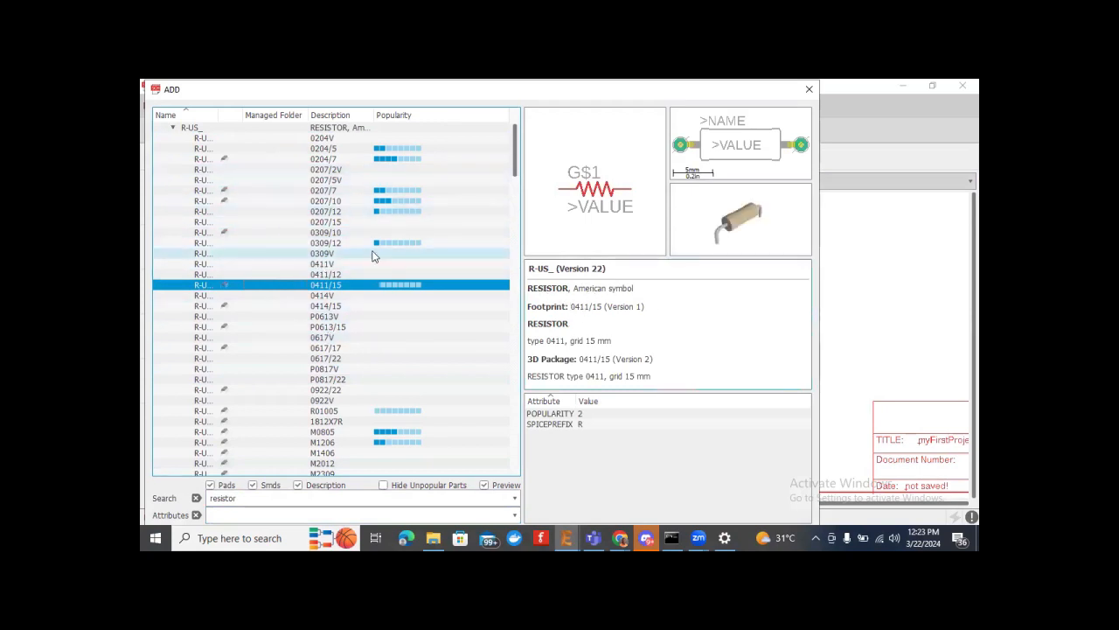
pyautogui.click(173, 128)
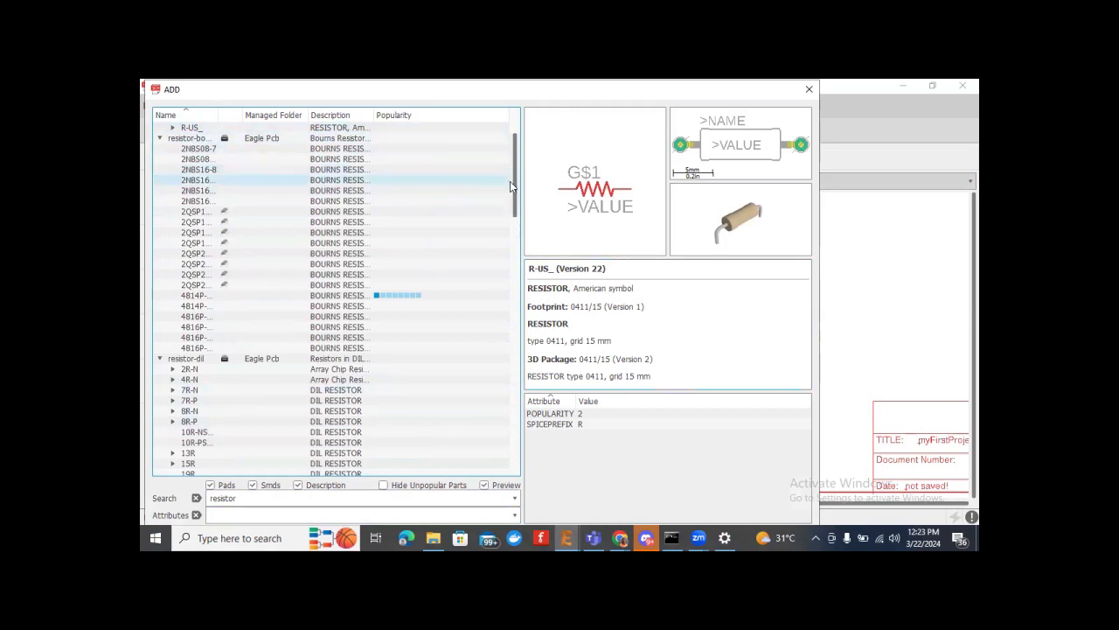
pyautogui.moveTo(516, 189); pyautogui.dragTo(517, 165)
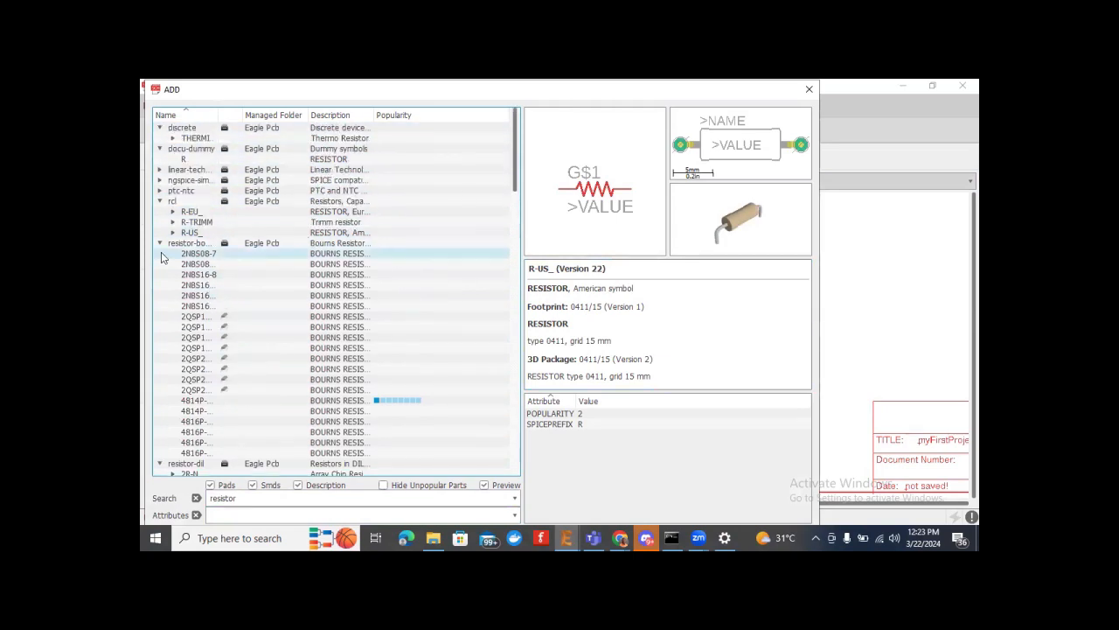
pyautogui.click(173, 212)
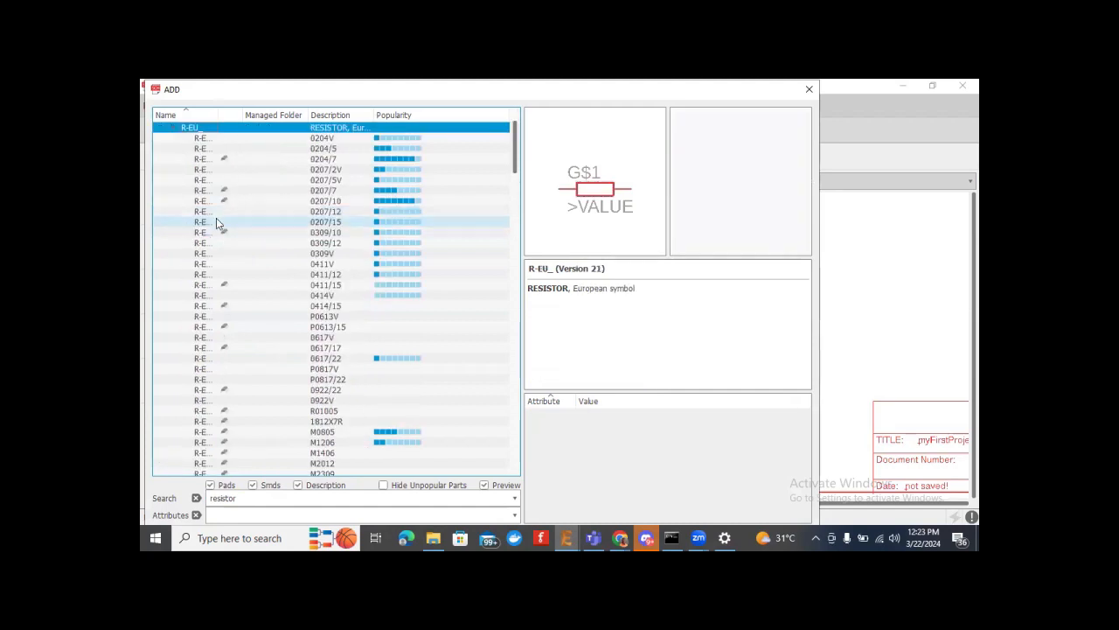
pyautogui.click(218, 145)
pyautogui.click(293, 275)
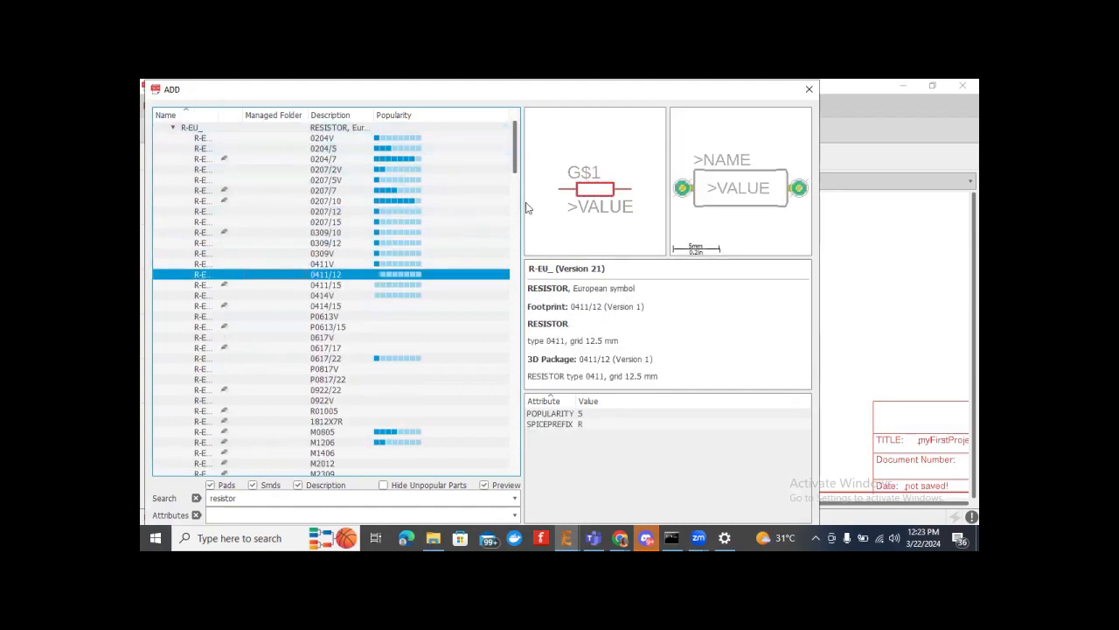
pyautogui.click(173, 127)
# Step: Place one R-US_ resistor with the 0411V footprint above and to the right of the LED, and return to the part list
pyautogui.click(173, 150)
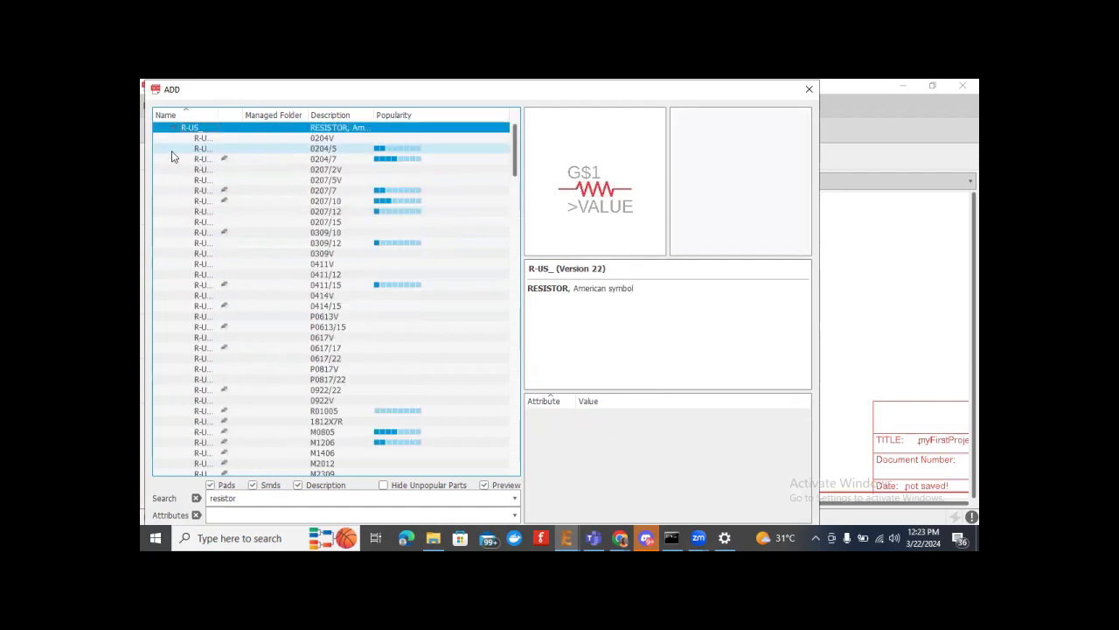
pyautogui.doubleClick(308, 262)
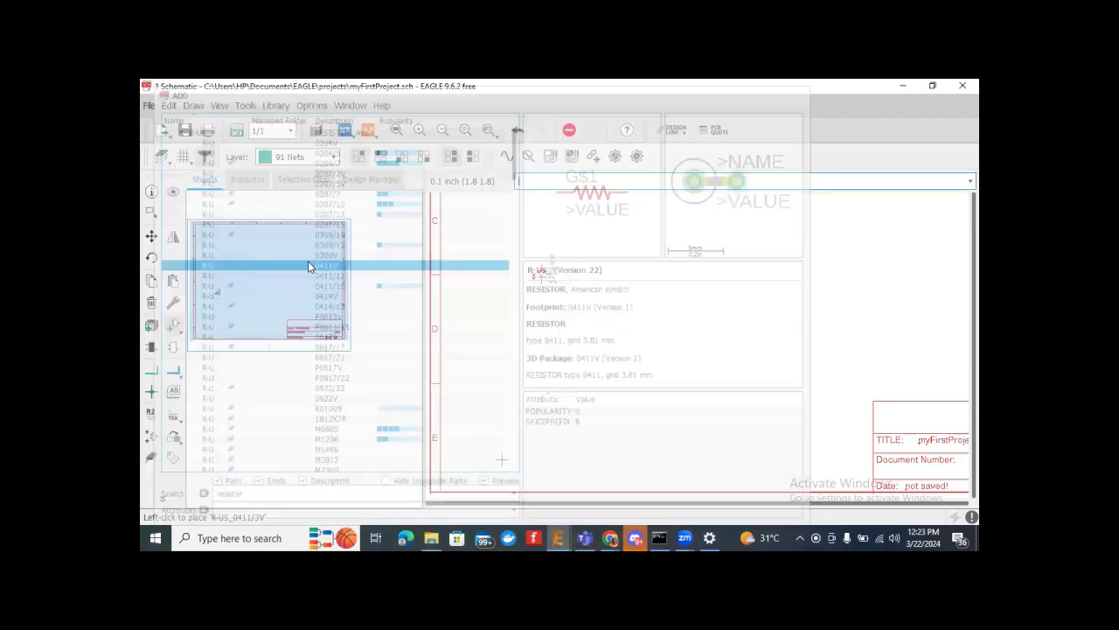
pyautogui.click(626, 237)
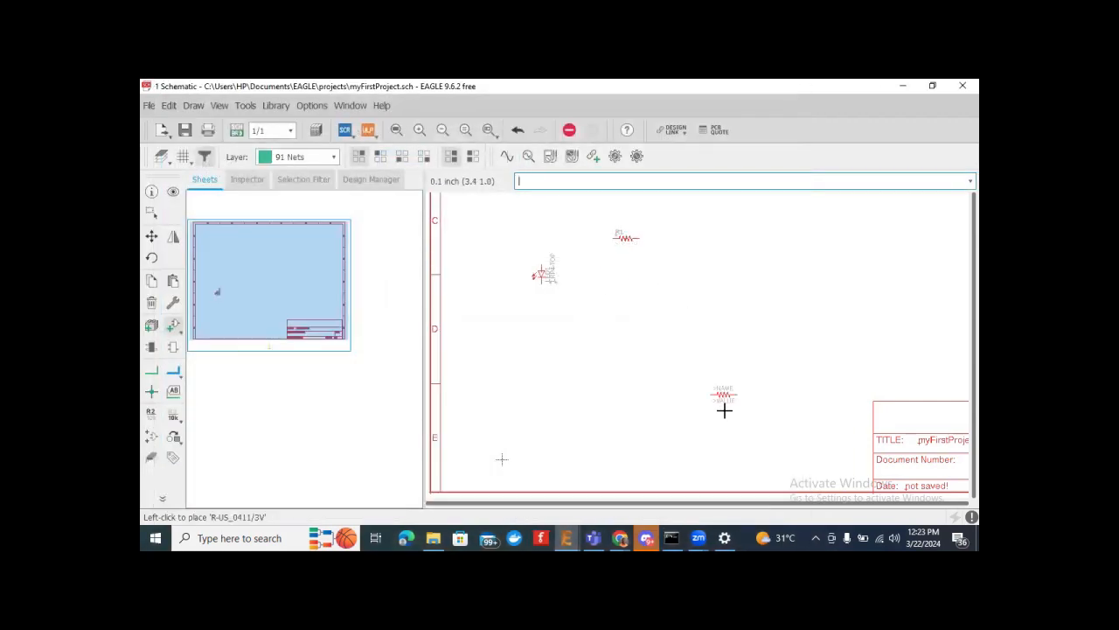
pyautogui.press('Escape')
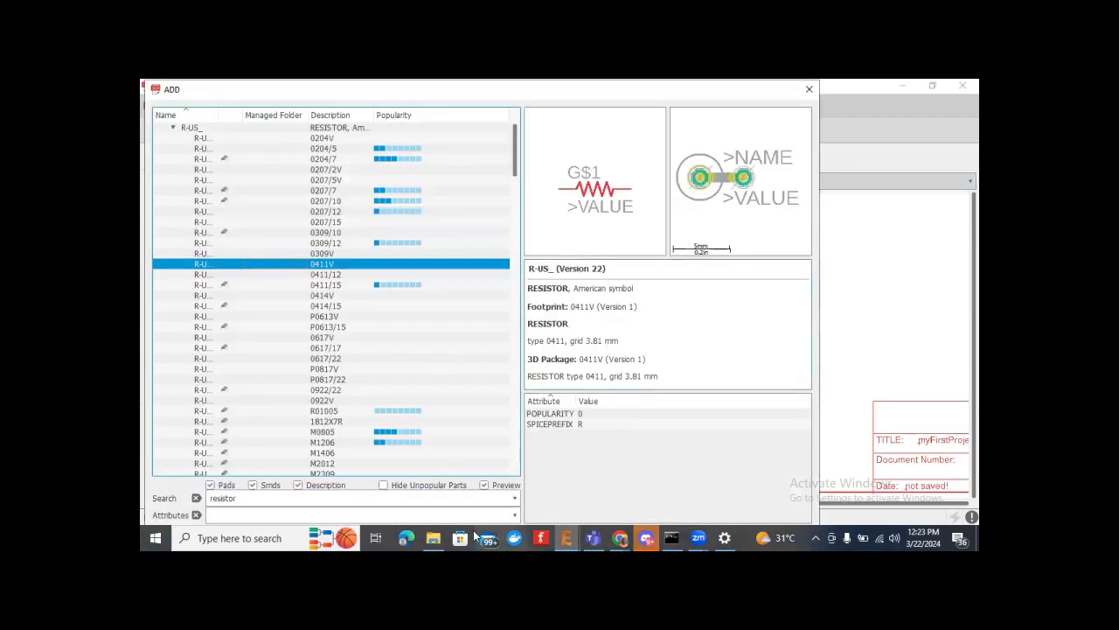
# Step: Search the libraries for "battery" and preview the CR1/2 device in the battery library
pyautogui.moveTo(240, 497); pyautogui.dragTo(207, 499)
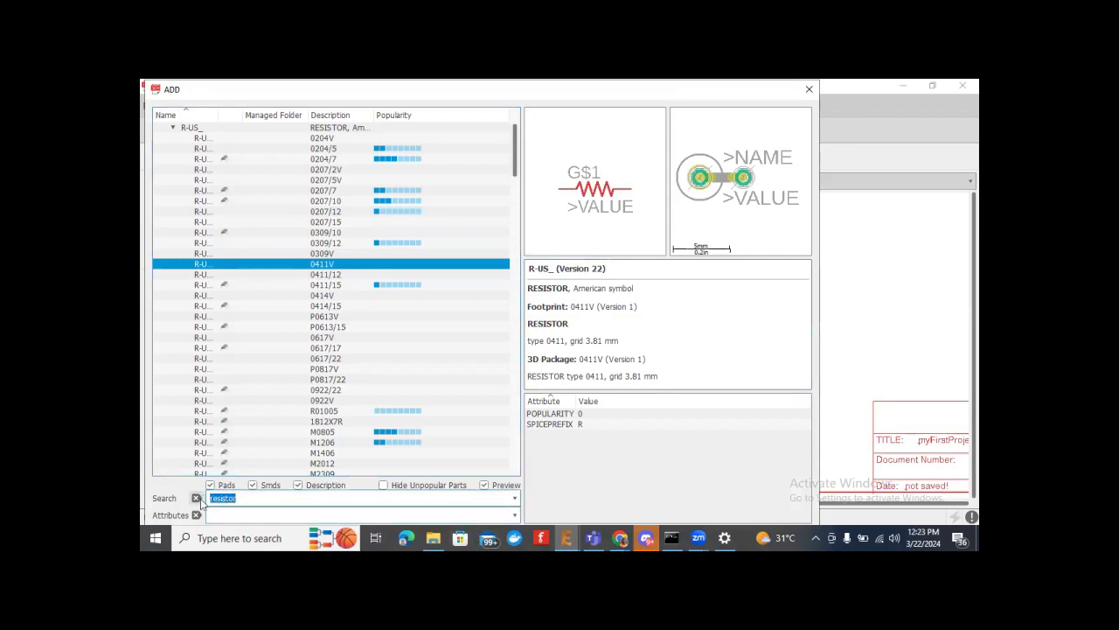
pyautogui.write('battery')
pyautogui.press('Return')
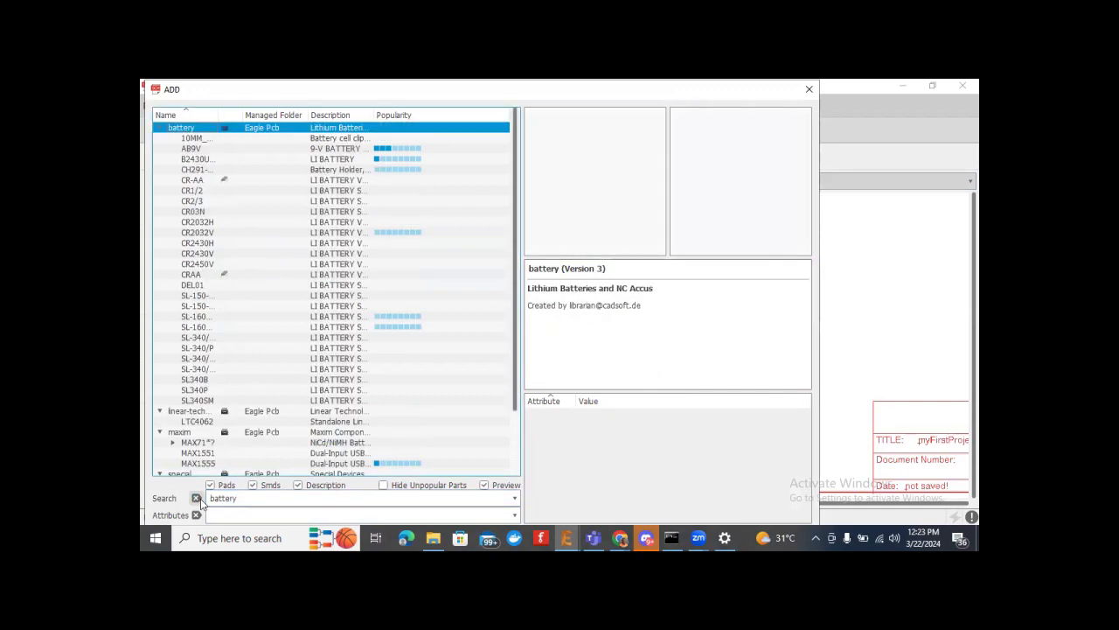
pyautogui.click(160, 128)
pyautogui.click(160, 128)
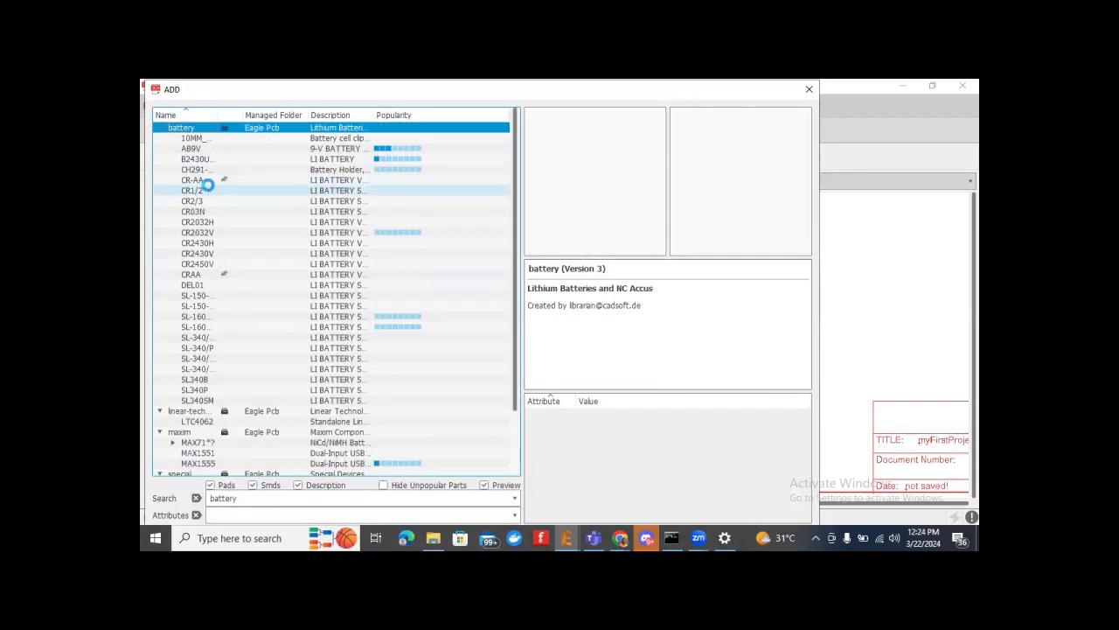
pyautogui.click(203, 190)
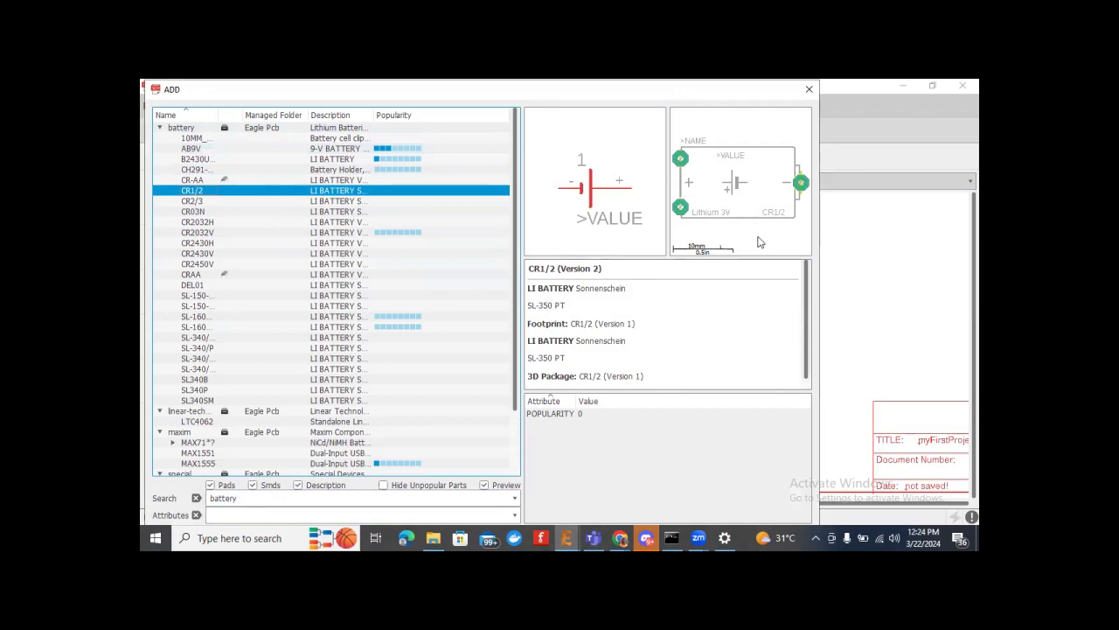
# Step: Place one CR1/2 battery to the right of the resistor, level with the LED, and finish adding parts
pyautogui.doubleClick(246, 200)
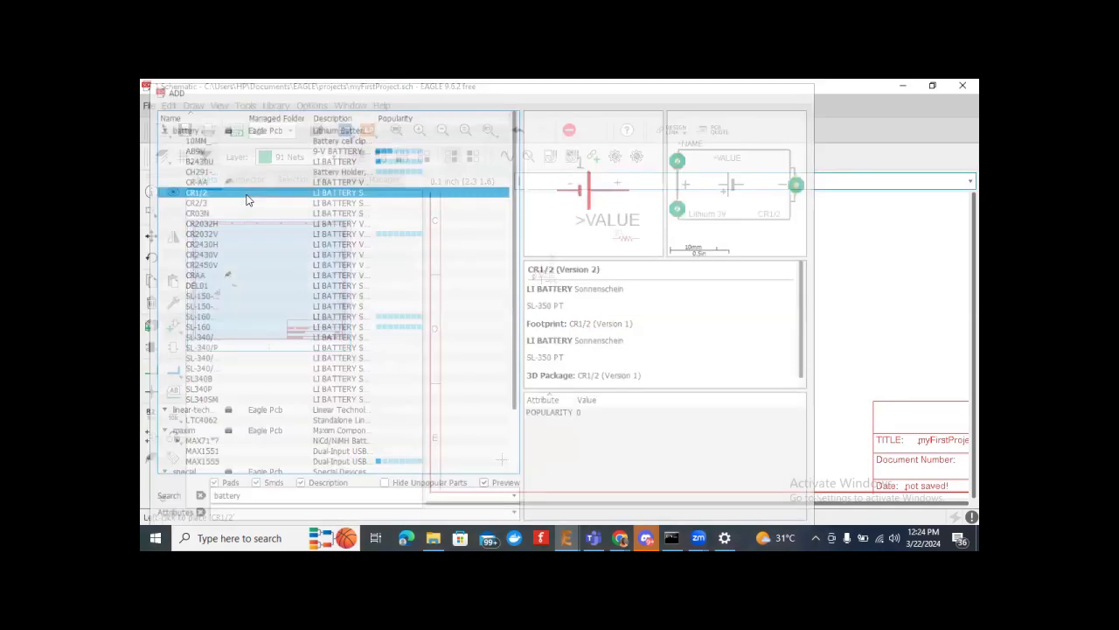
pyautogui.click(748, 264)
pyautogui.press('Escape')
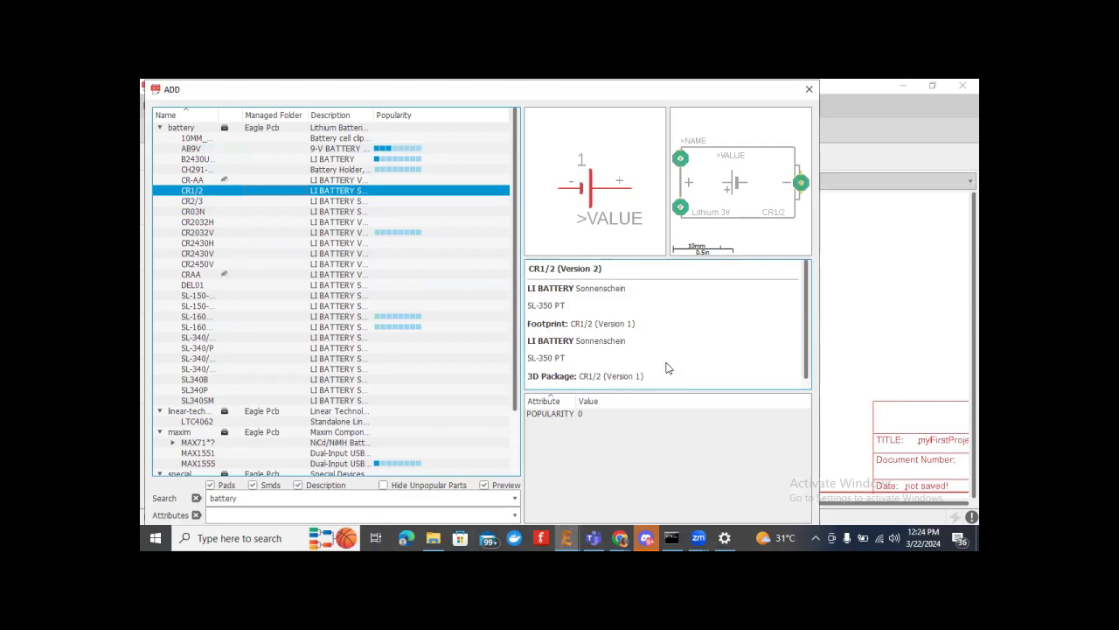
pyautogui.click(809, 89)
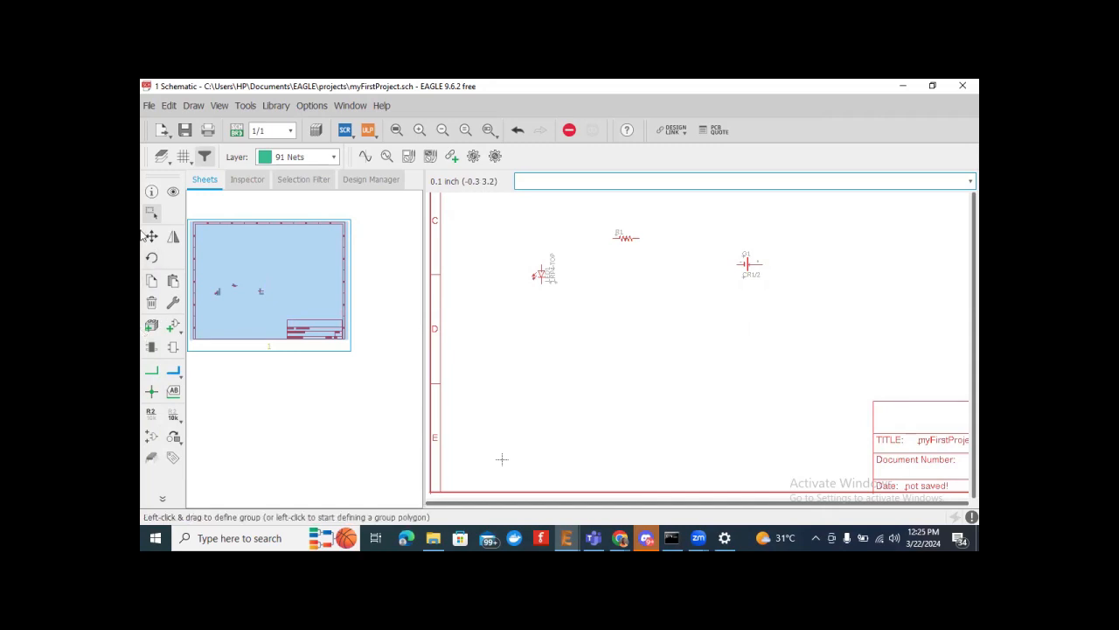
# Step: Draw a net from the LED's upper pin up and across to the resistor's left pin
pyautogui.click(151, 370)
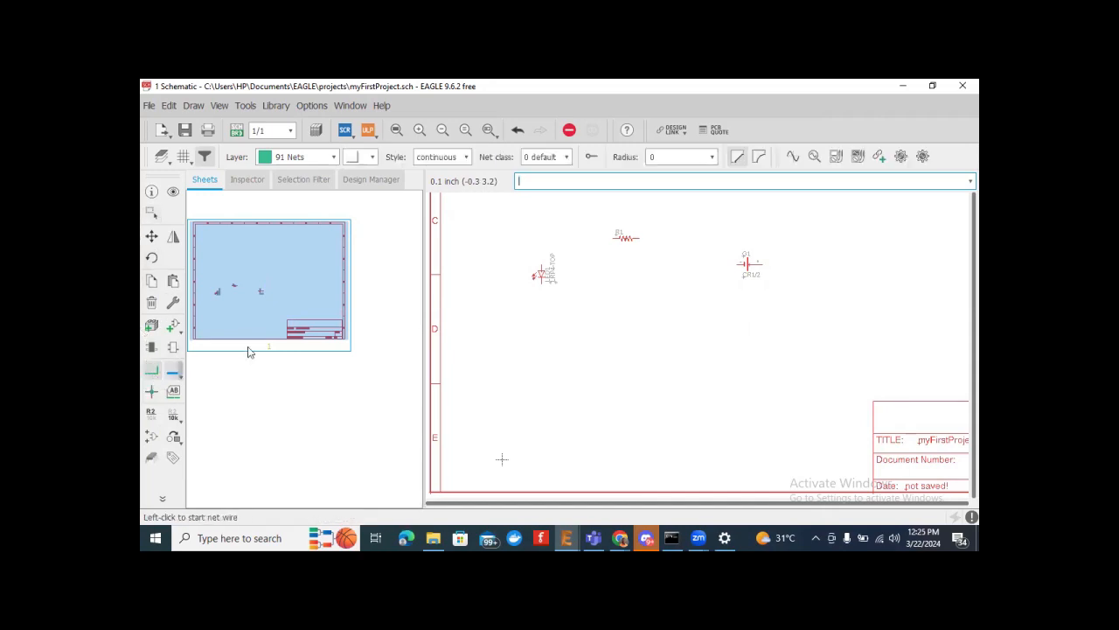
pyautogui.click(542, 264)
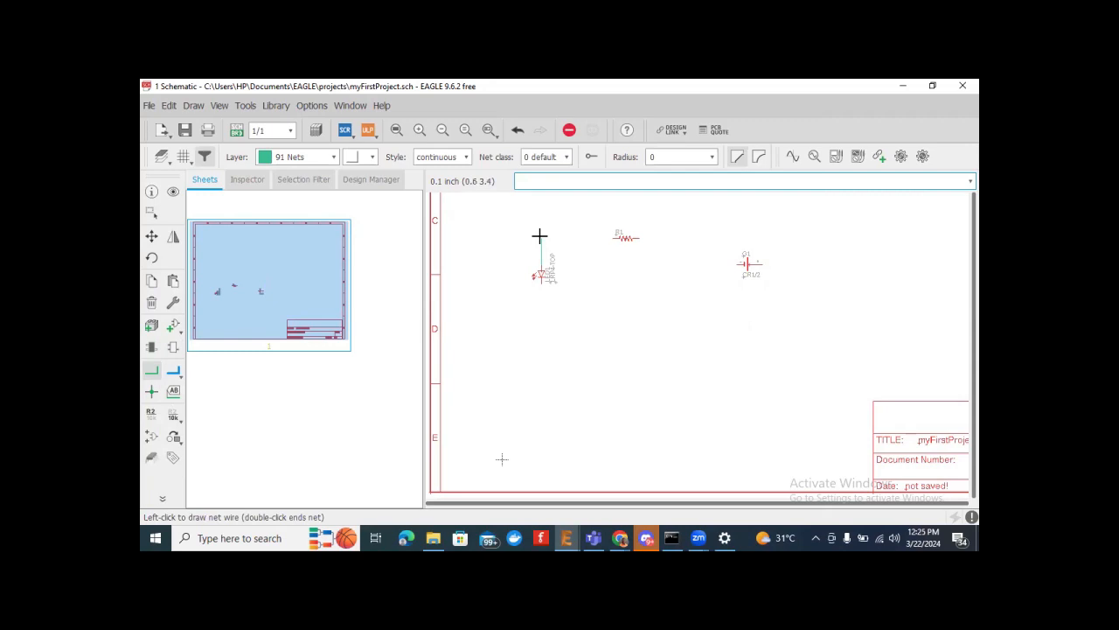
pyautogui.click(542, 238)
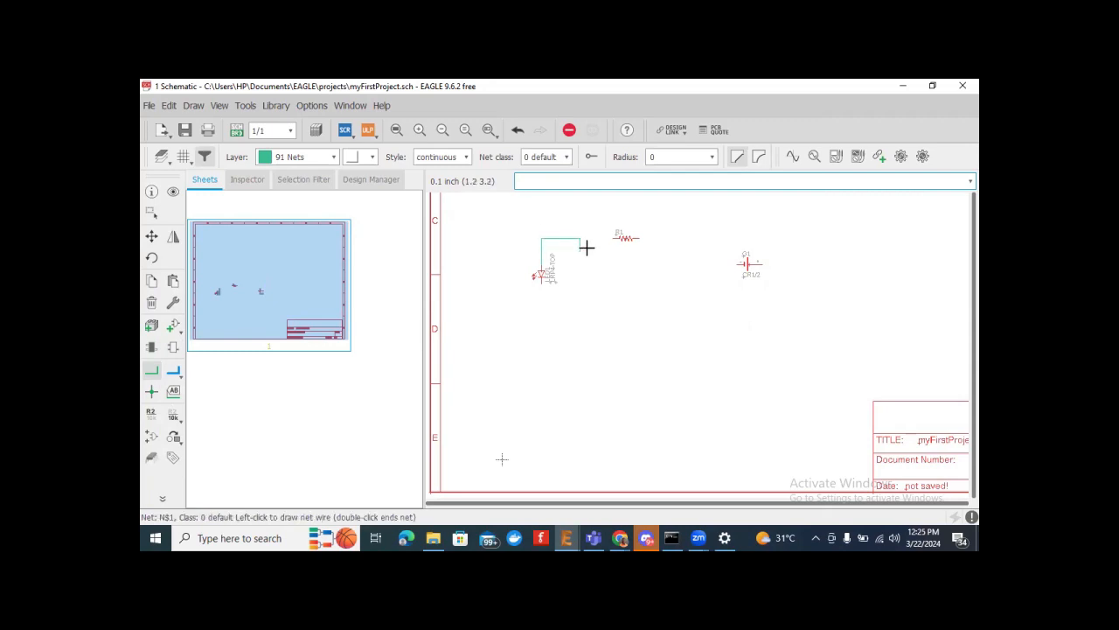
pyautogui.click(615, 237)
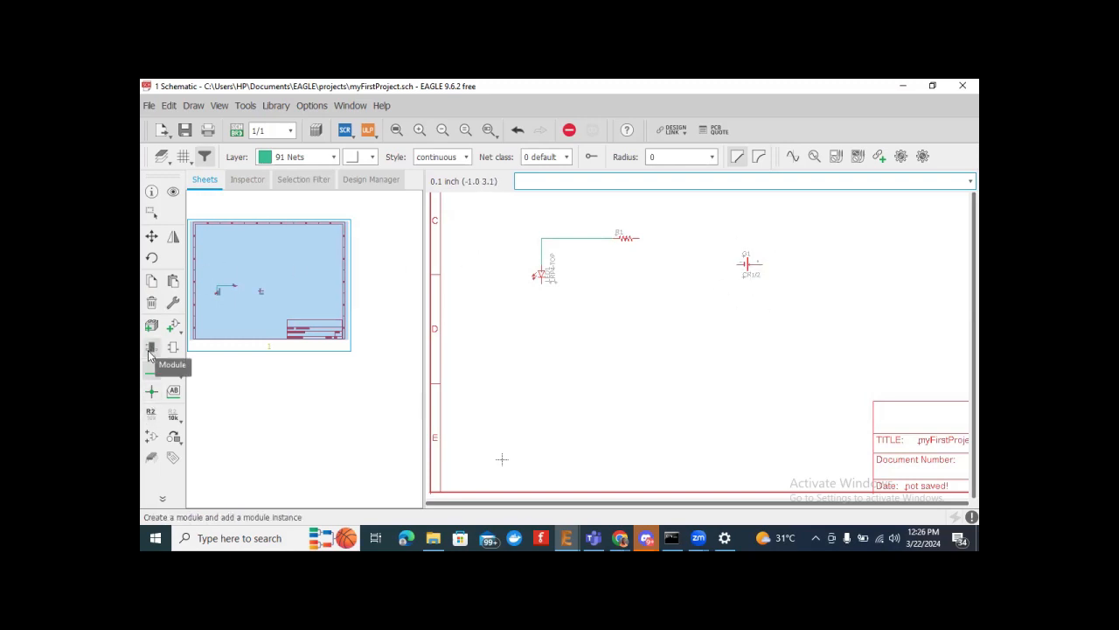
# Step: Rotate the CR1/2 battery 90° so that it stands upright with its positive pin on top
pyautogui.click(151, 258)
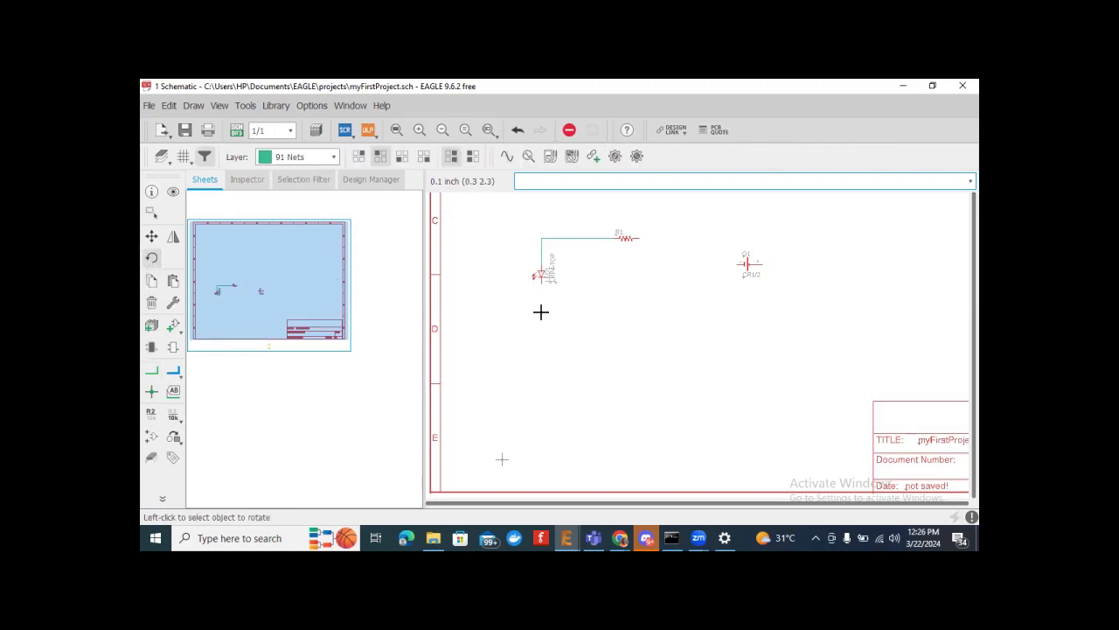
pyautogui.click(744, 263)
pyautogui.click(151, 236)
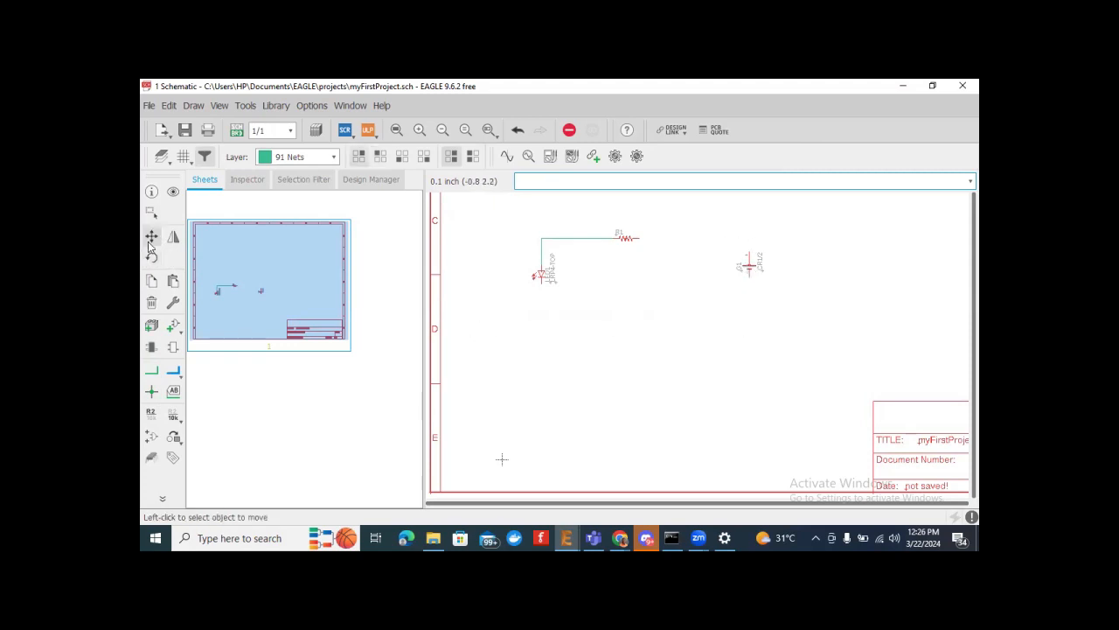
# Step: Draw a net from the resistor's right pin across and down to the battery's upper pin
pyautogui.click(153, 372)
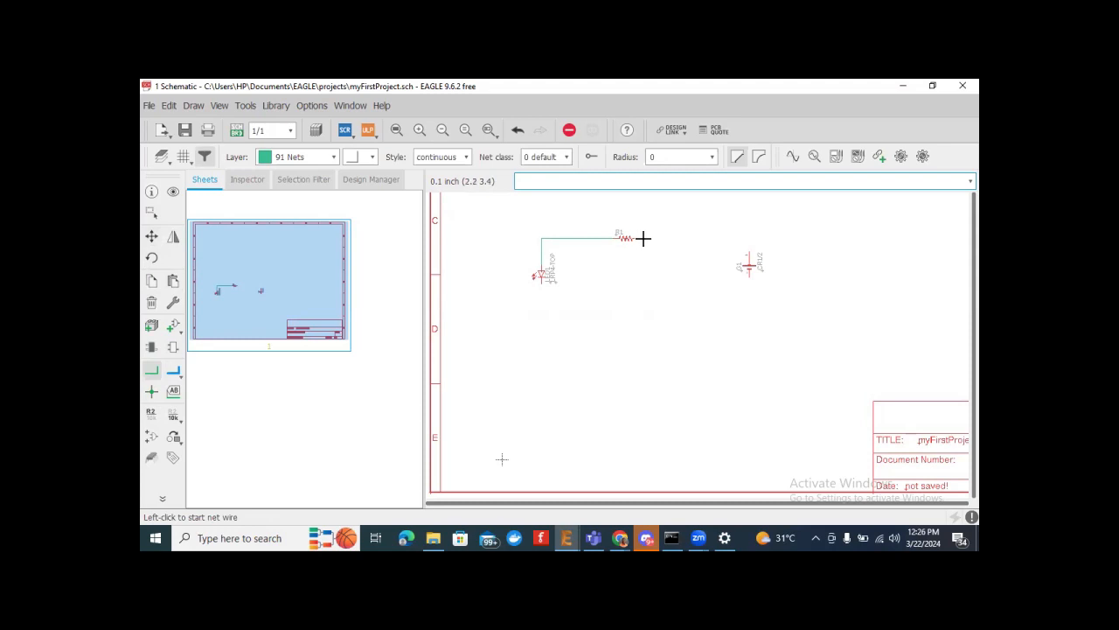
pyautogui.click(639, 237)
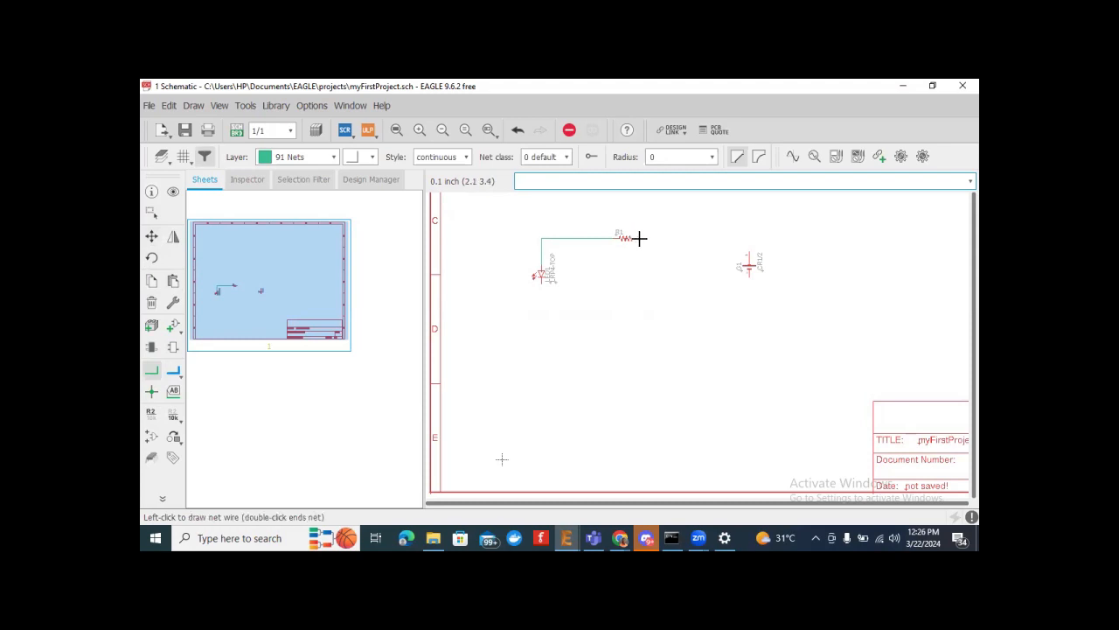
pyautogui.click(750, 260)
# Step: Close the circuit with a net from the battery's lower pin, running below the parts, to the LED's lower pin
pyautogui.click(750, 279)
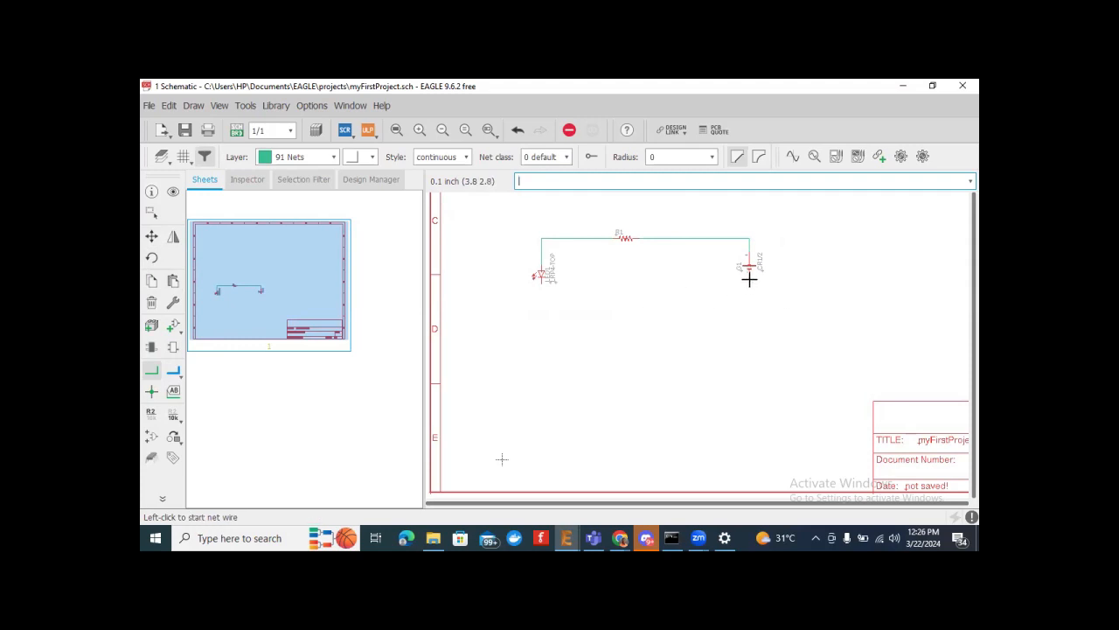
pyautogui.click(748, 278)
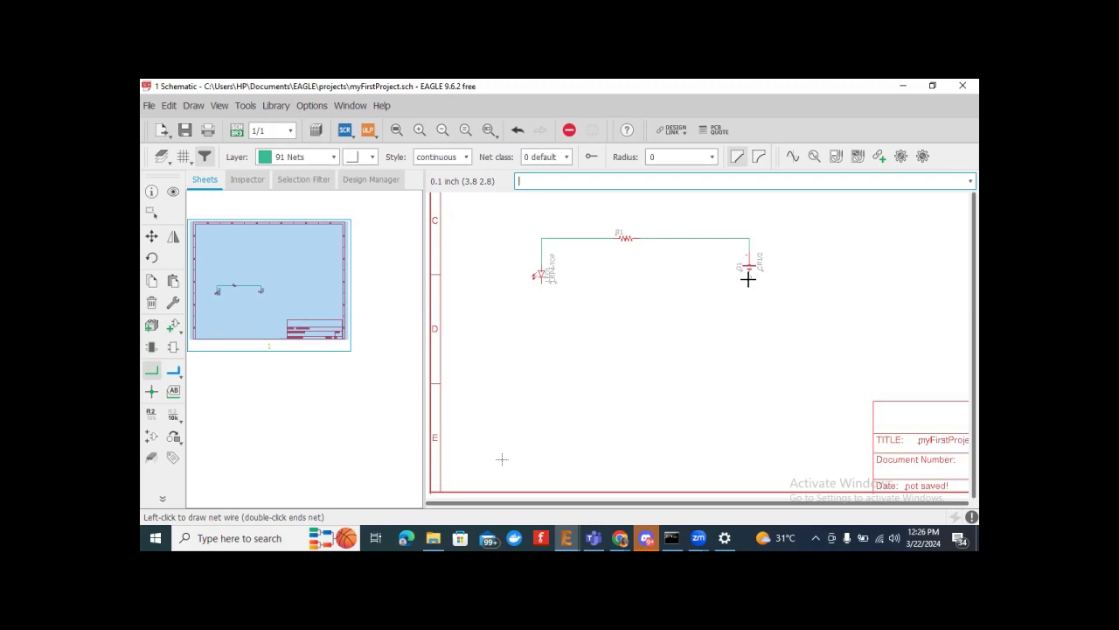
pyautogui.click(747, 276)
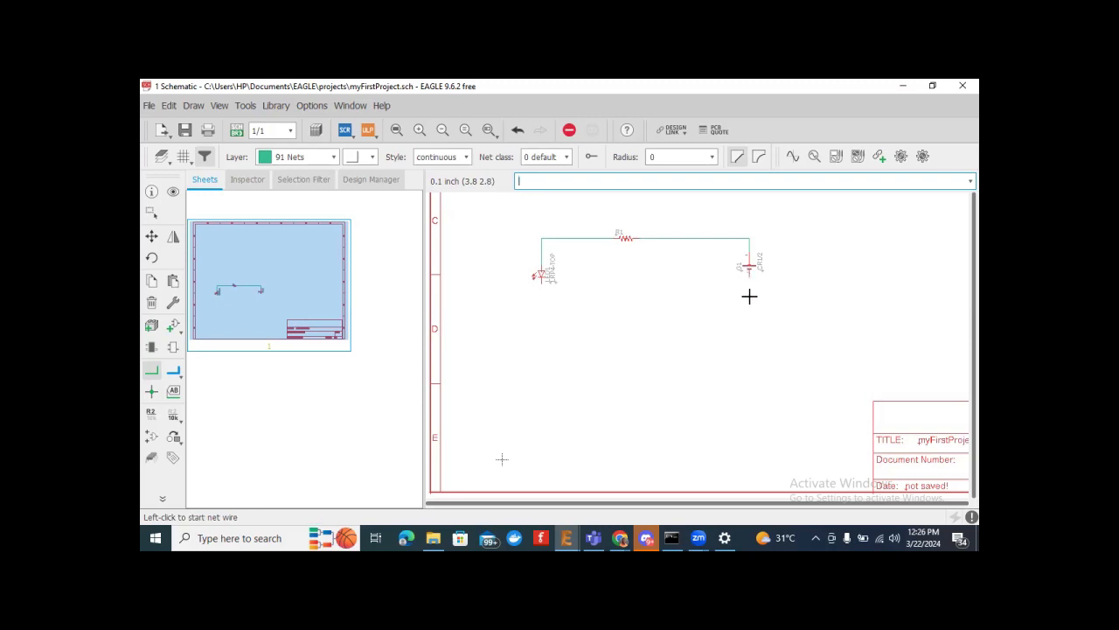
pyautogui.click(748, 276)
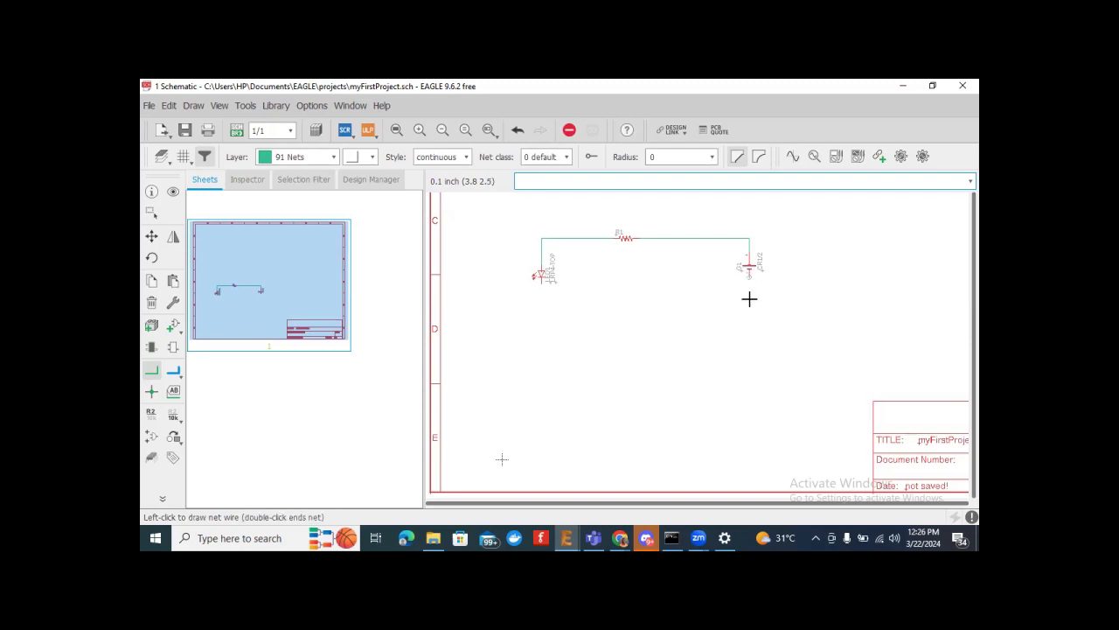
pyautogui.click(540, 291)
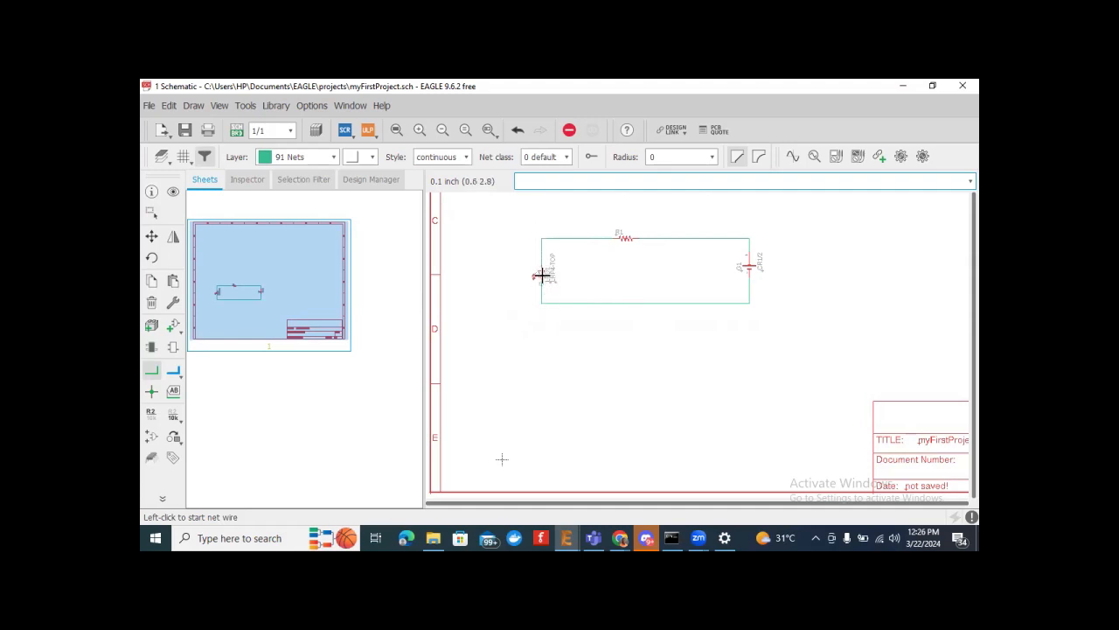
# Step: Search the part library for gnd, compare the GND symbols it offers and select the one in the supply1 library
pyautogui.click(168, 329)
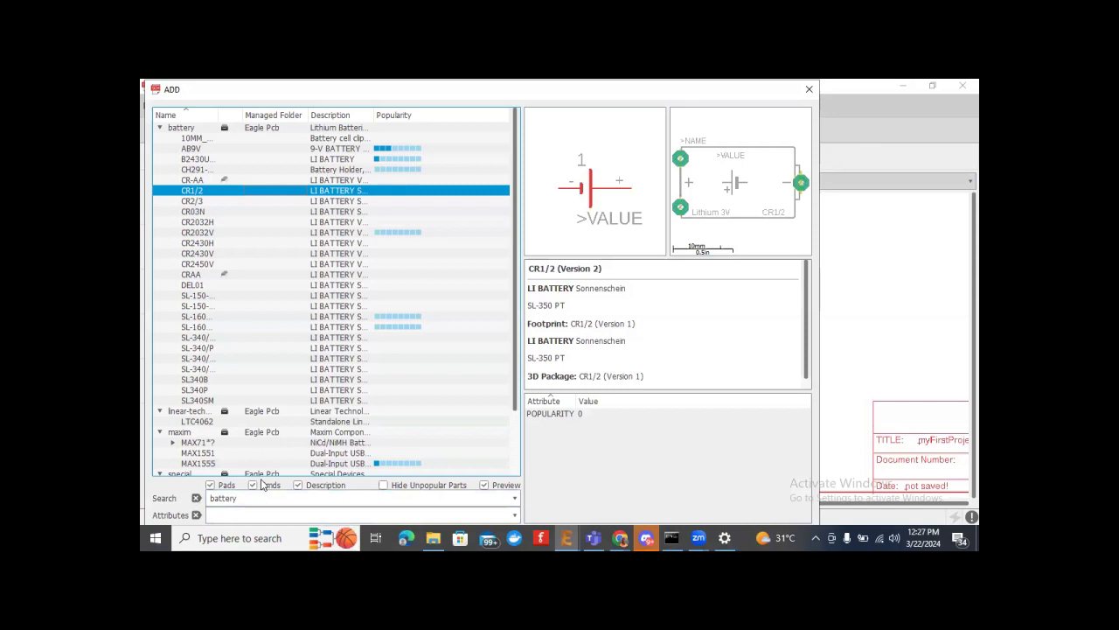
pyautogui.doubleClick(223, 498)
pyautogui.write('d')
pyautogui.press('Return')
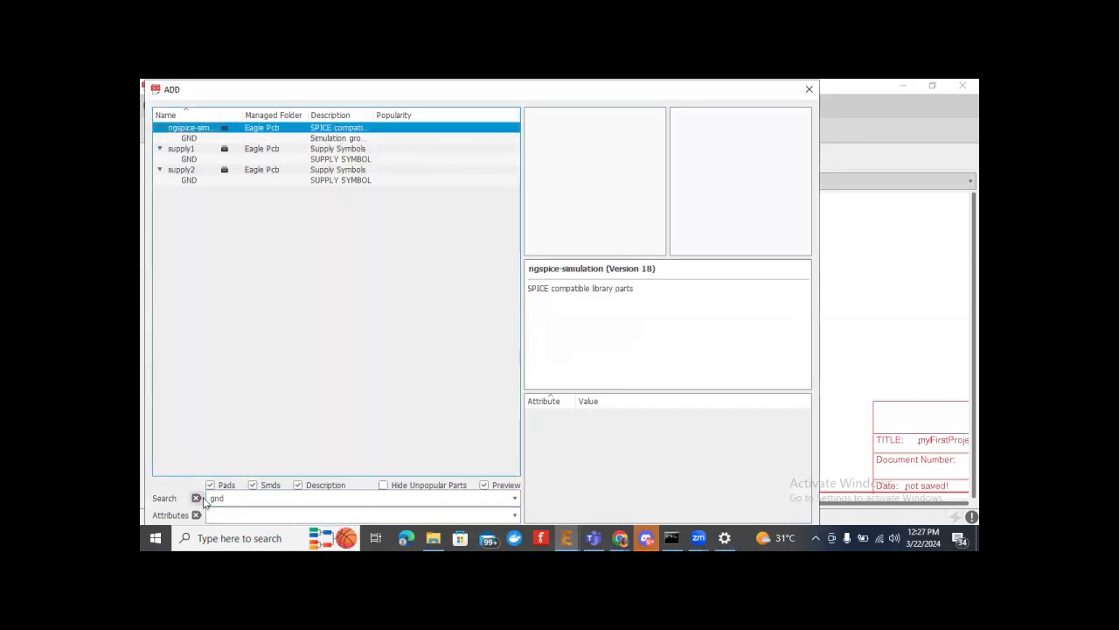
pyautogui.click(184, 139)
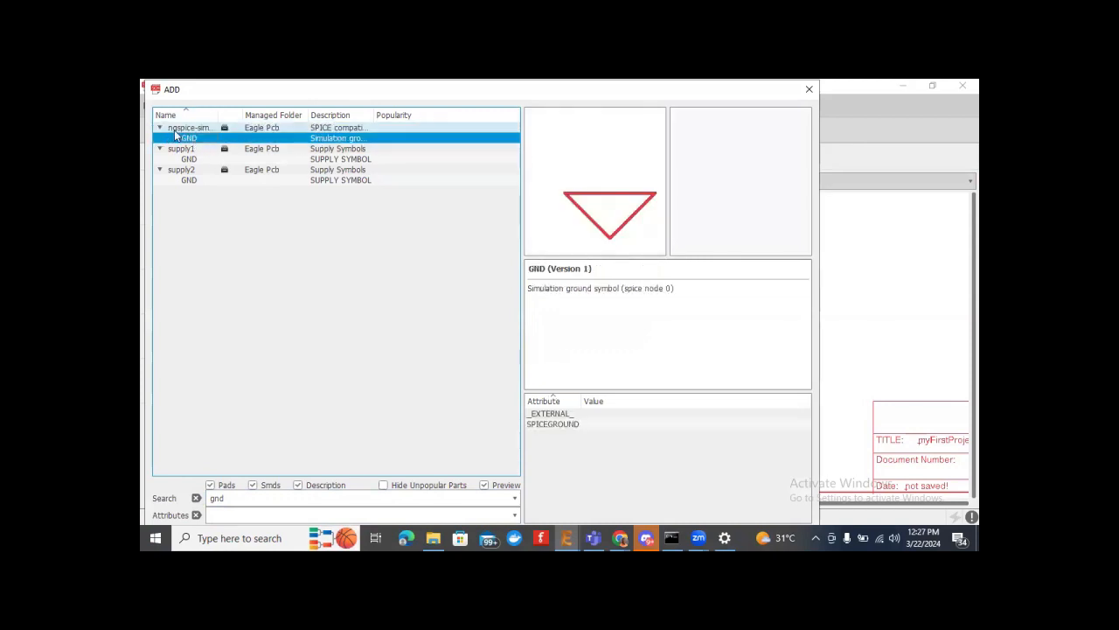
pyautogui.click(159, 129)
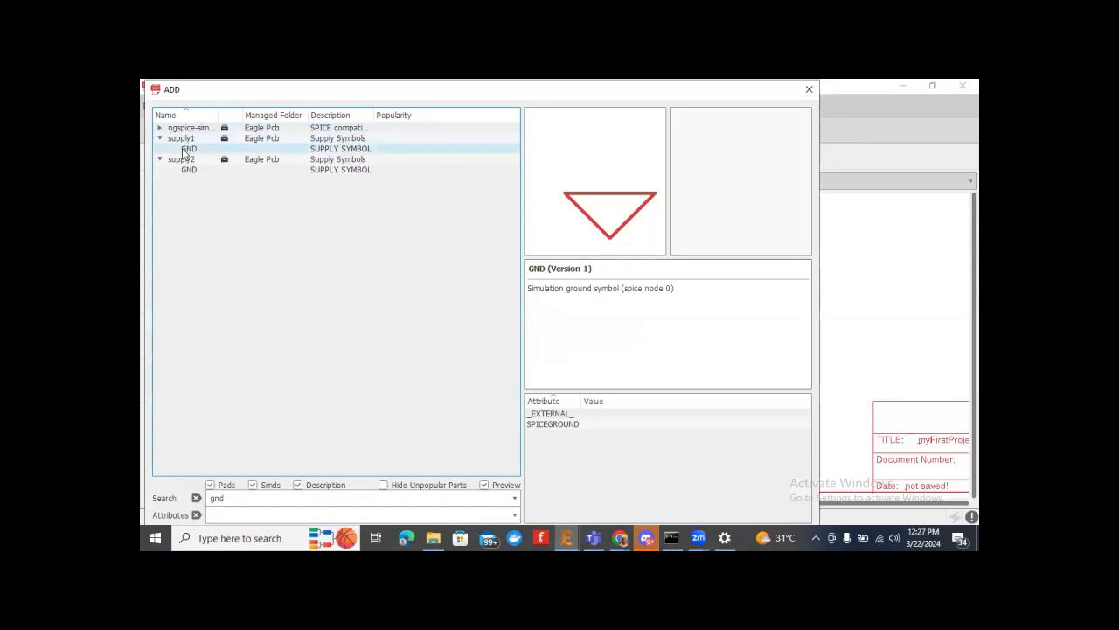
pyautogui.click(184, 150)
pyautogui.click(190, 170)
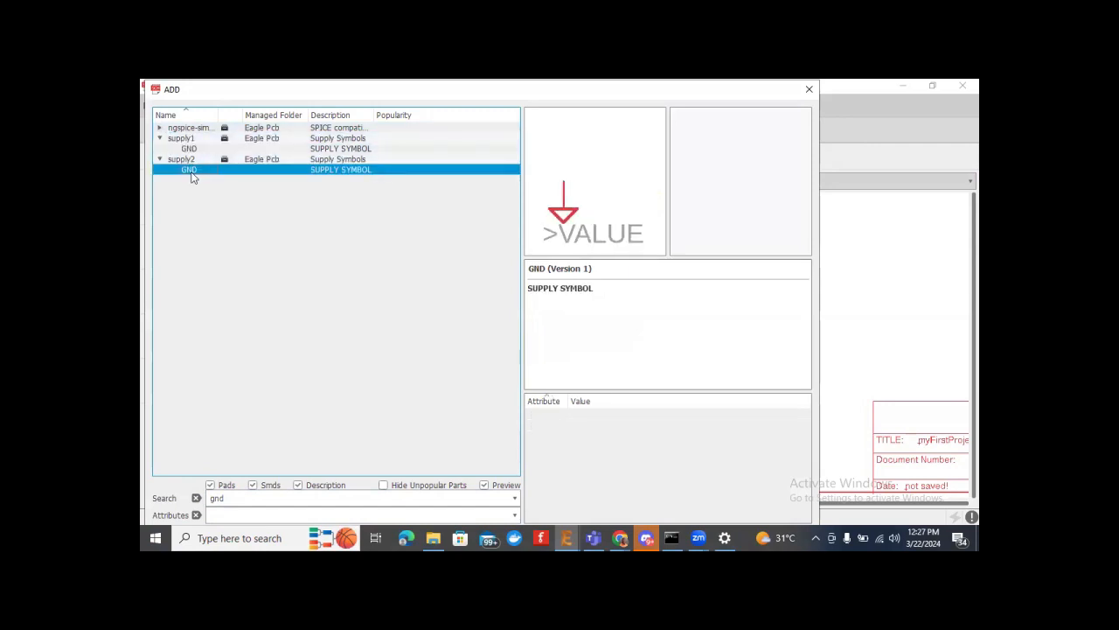
pyautogui.click(189, 149)
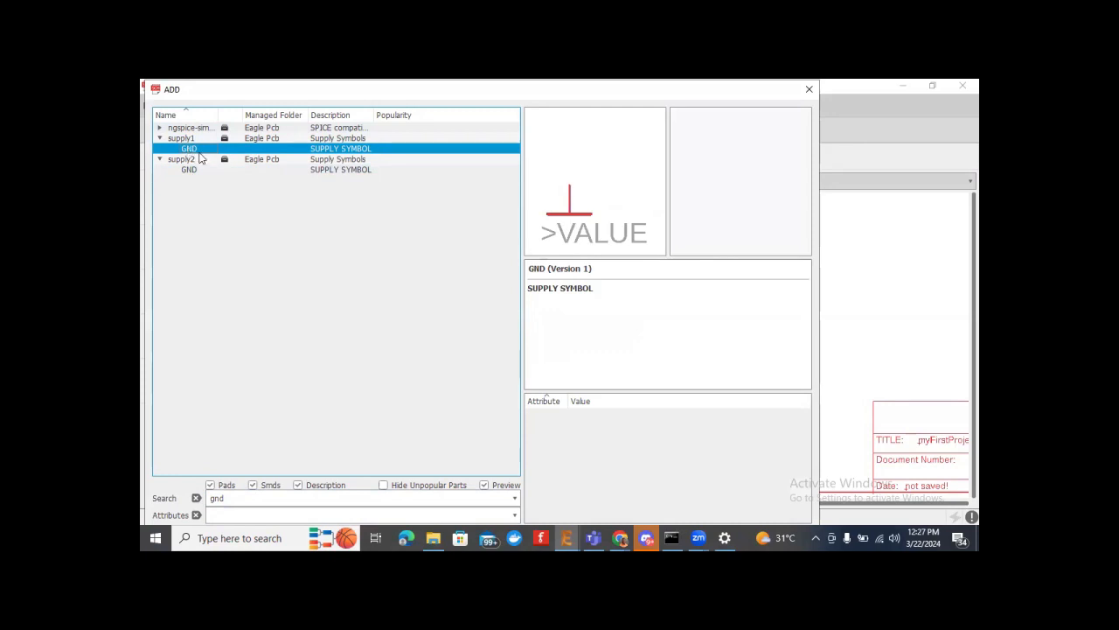
# Step: Place one supply1 GND symbol below the middle of the circuit's lower net and finish adding parts
pyautogui.doubleClick(193, 151)
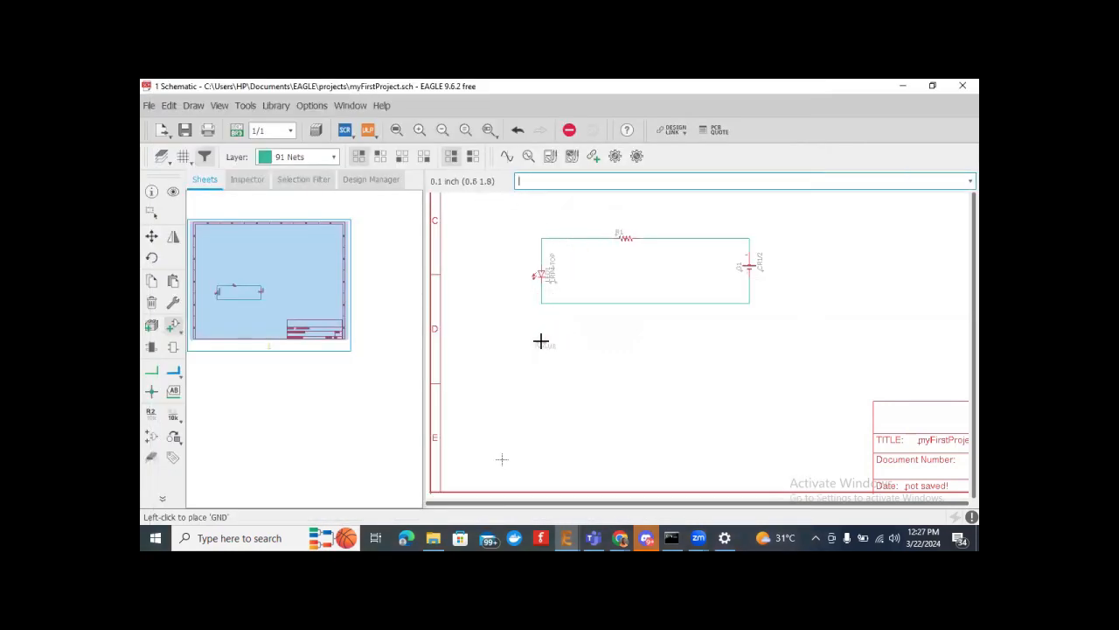
pyautogui.click(629, 345)
pyautogui.press('Escape')
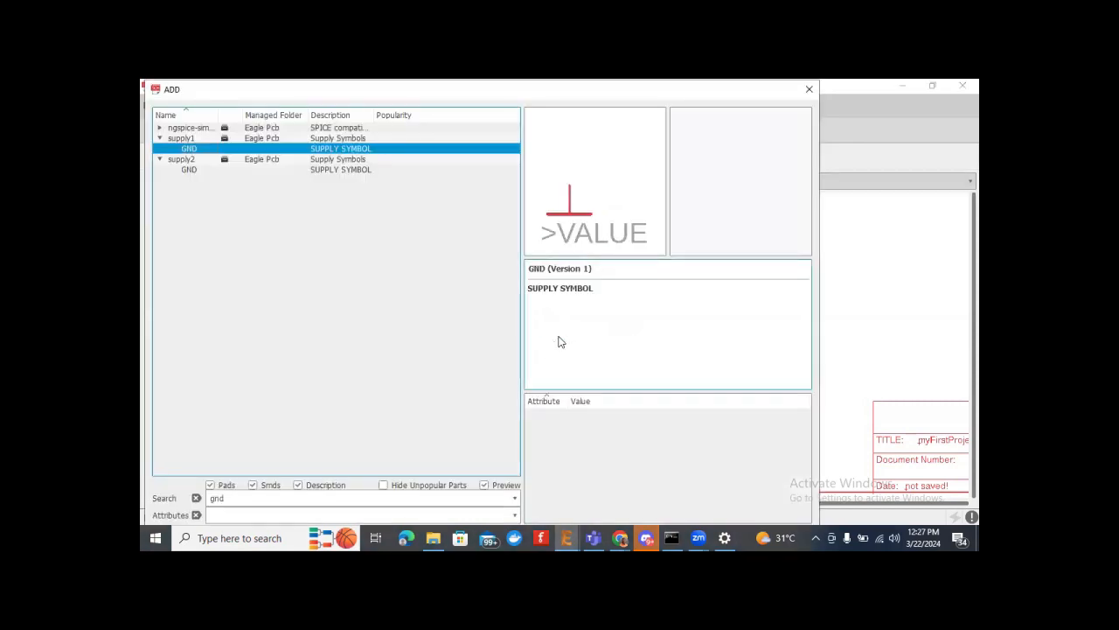
pyautogui.click(809, 88)
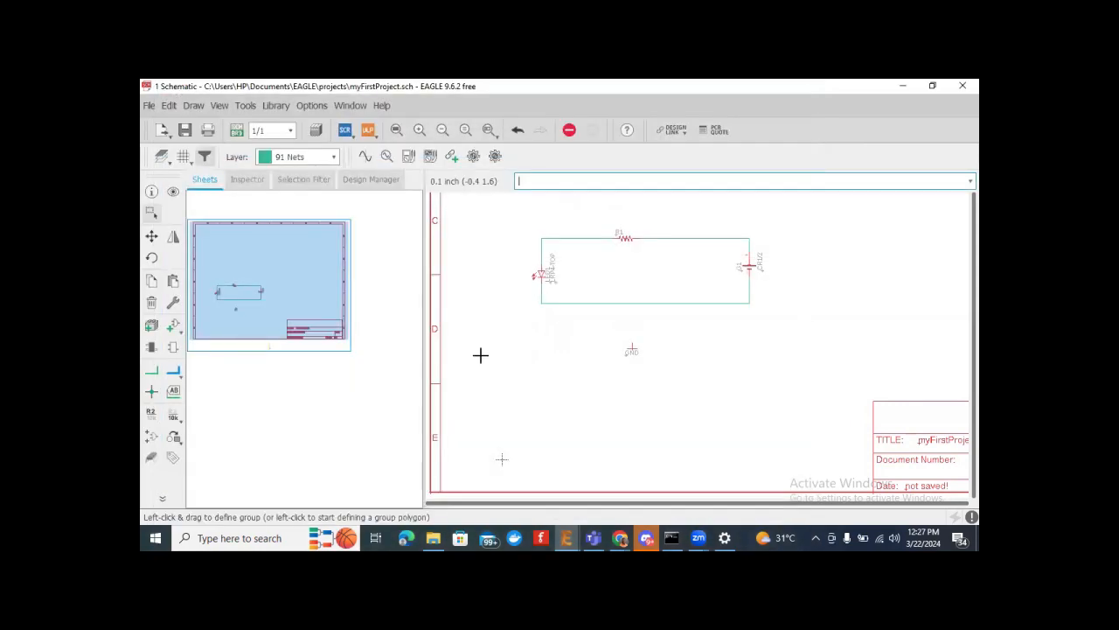
# Step: Draw a vertical net from the GND symbol's pin up to the circuit's lower net
pyautogui.click(149, 378)
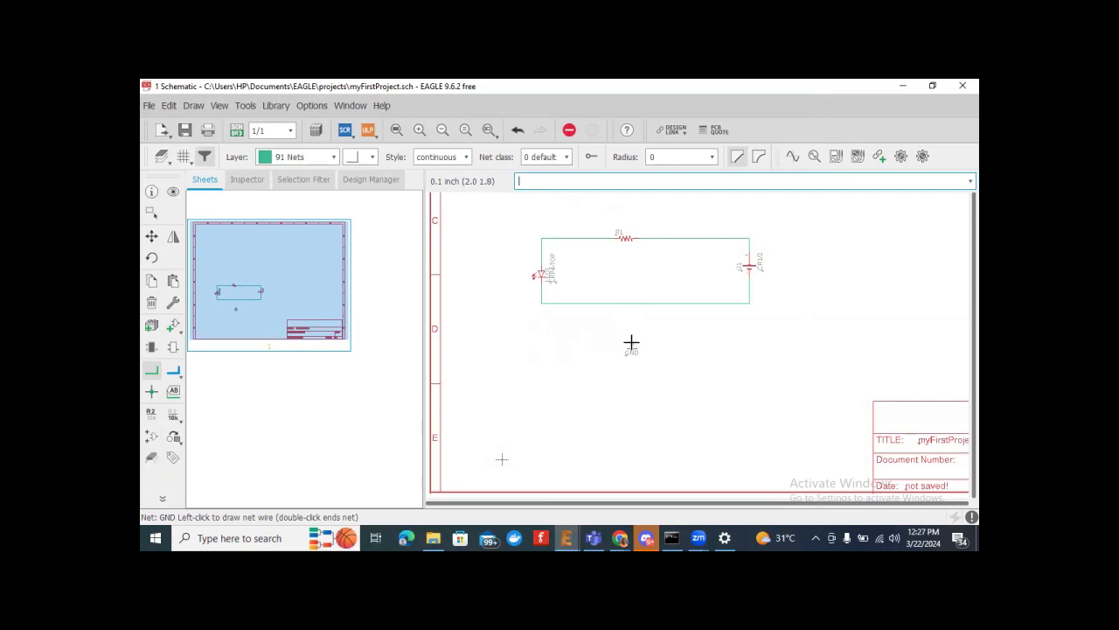
pyautogui.click(632, 345)
pyautogui.click(631, 303)
pyautogui.click(654, 325)
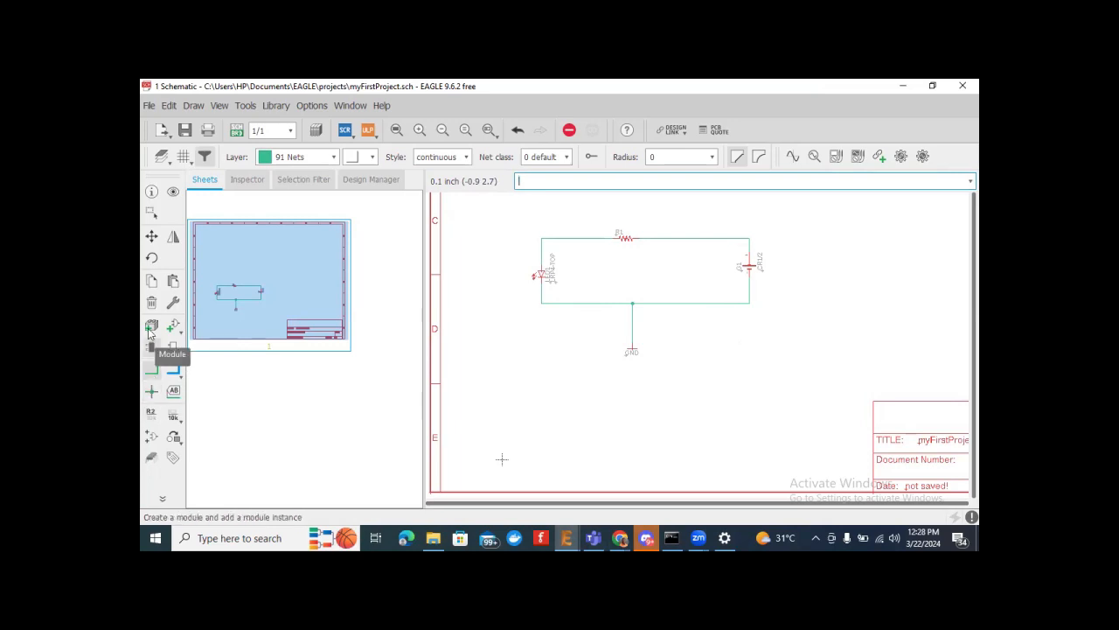
pyautogui.click(152, 236)
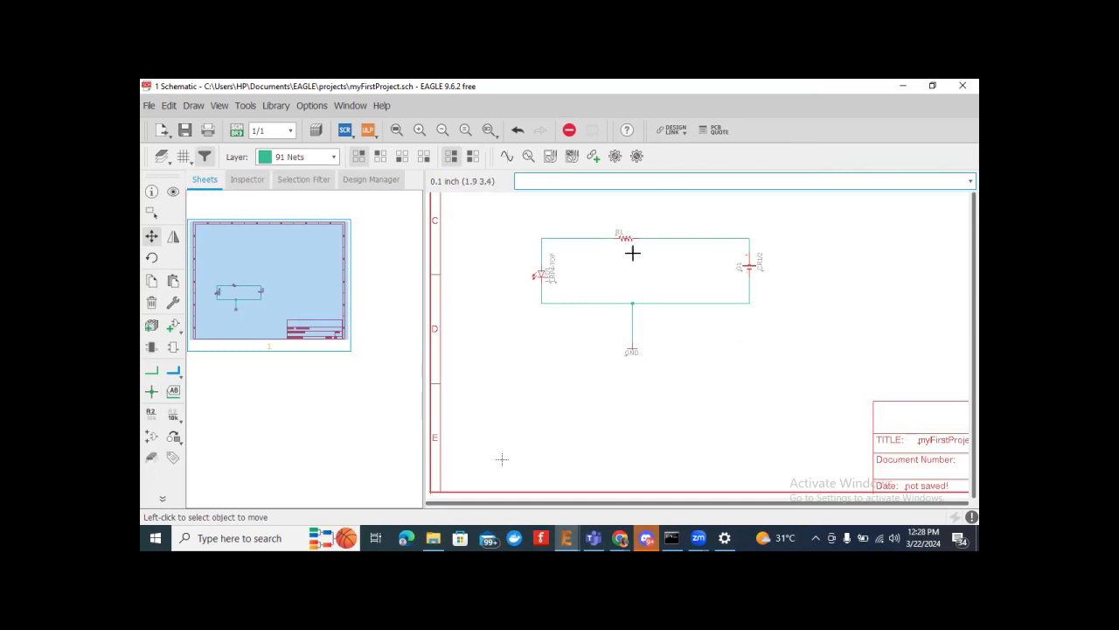
pyautogui.click(150, 415)
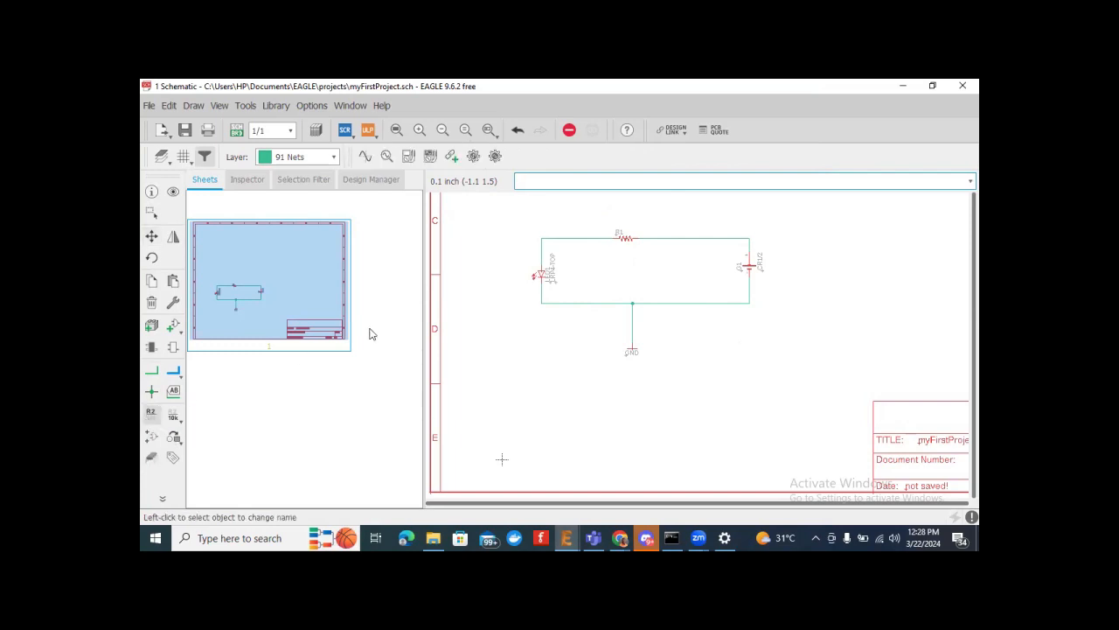
pyautogui.click(149, 415)
pyautogui.click(172, 418)
# Step: Review the names of the LED and the resistor with the Name command, without editing them
pyautogui.click(152, 417)
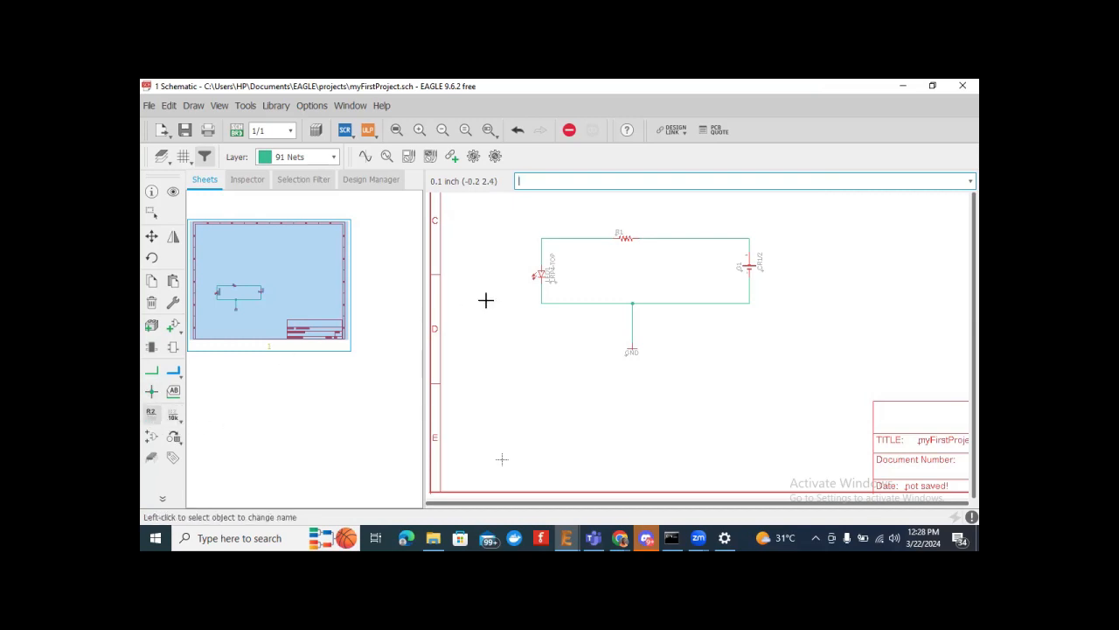
pyautogui.click(541, 274)
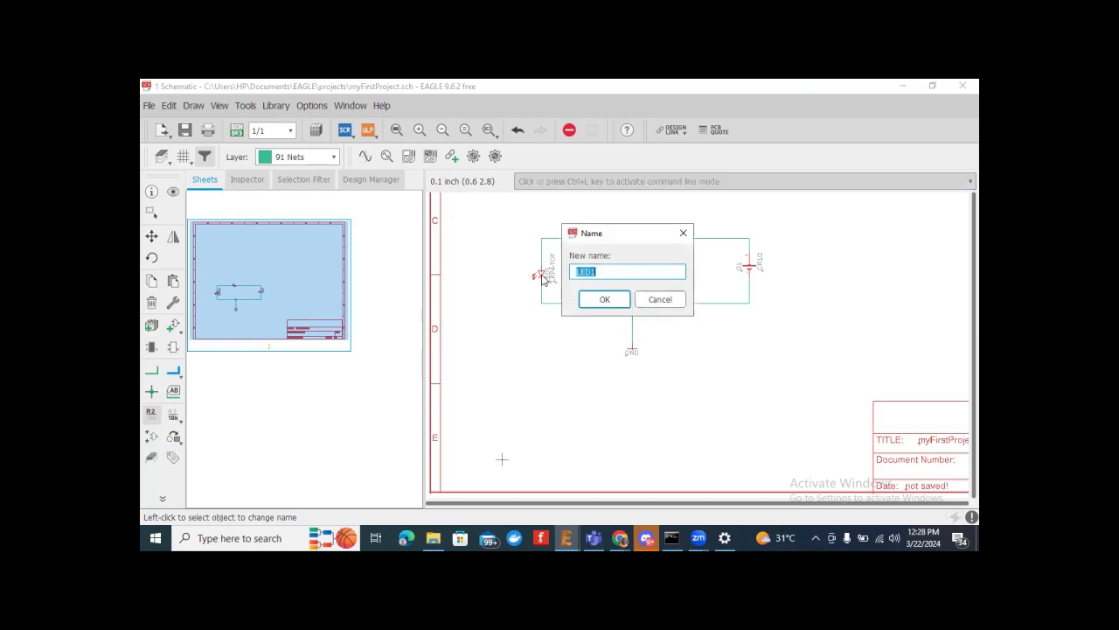
pyautogui.click(658, 300)
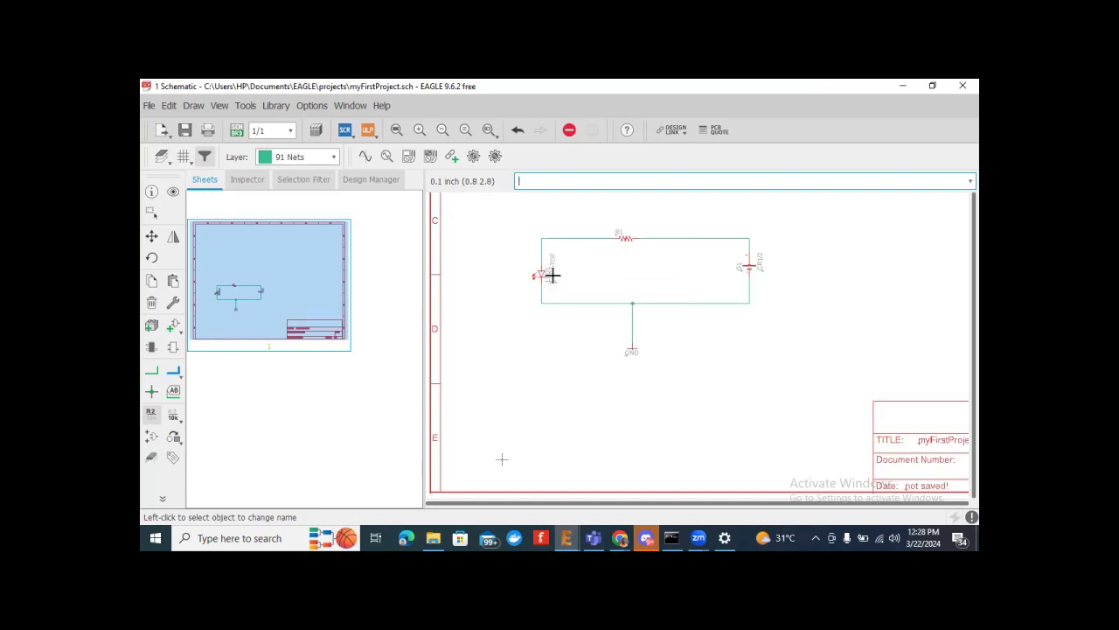
pyautogui.click(624, 242)
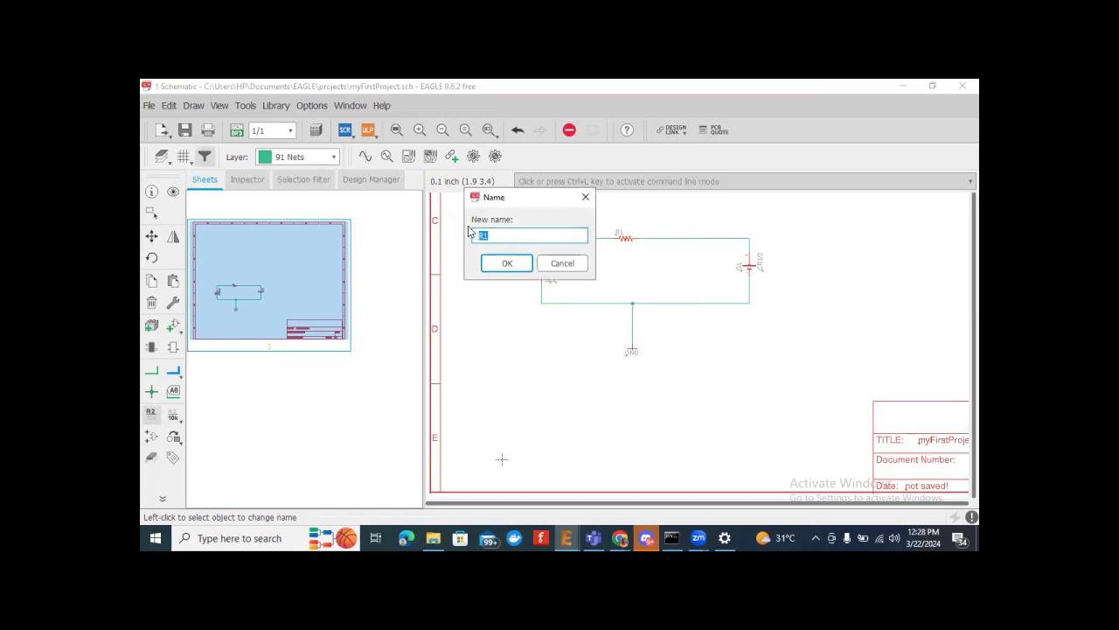
pyautogui.click(562, 264)
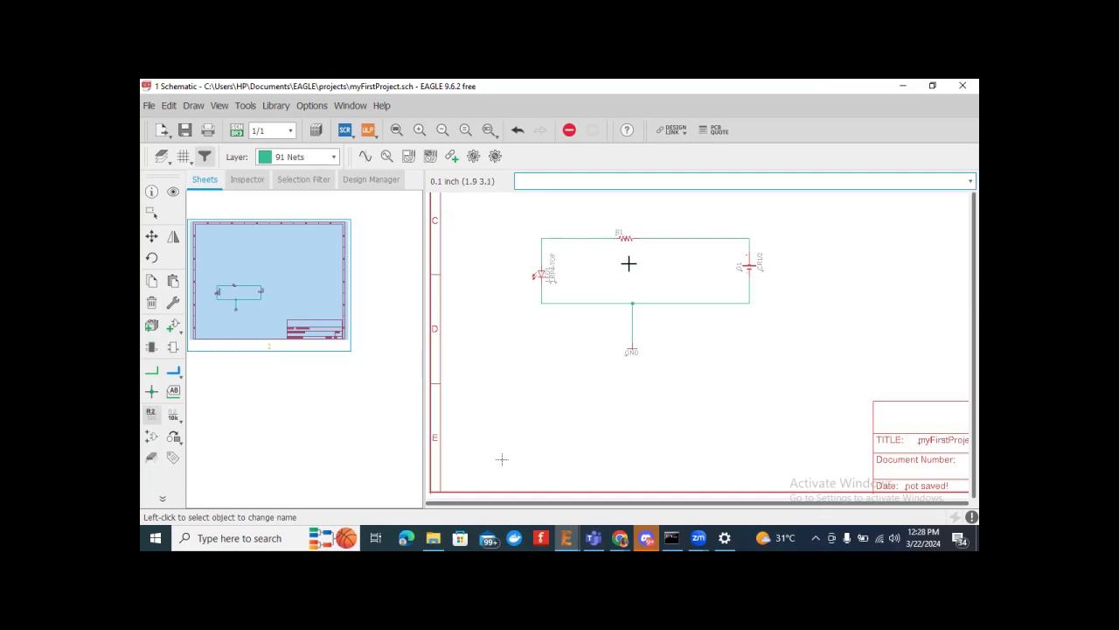
# Step: Rename the battery as B1
pyautogui.click(745, 266)
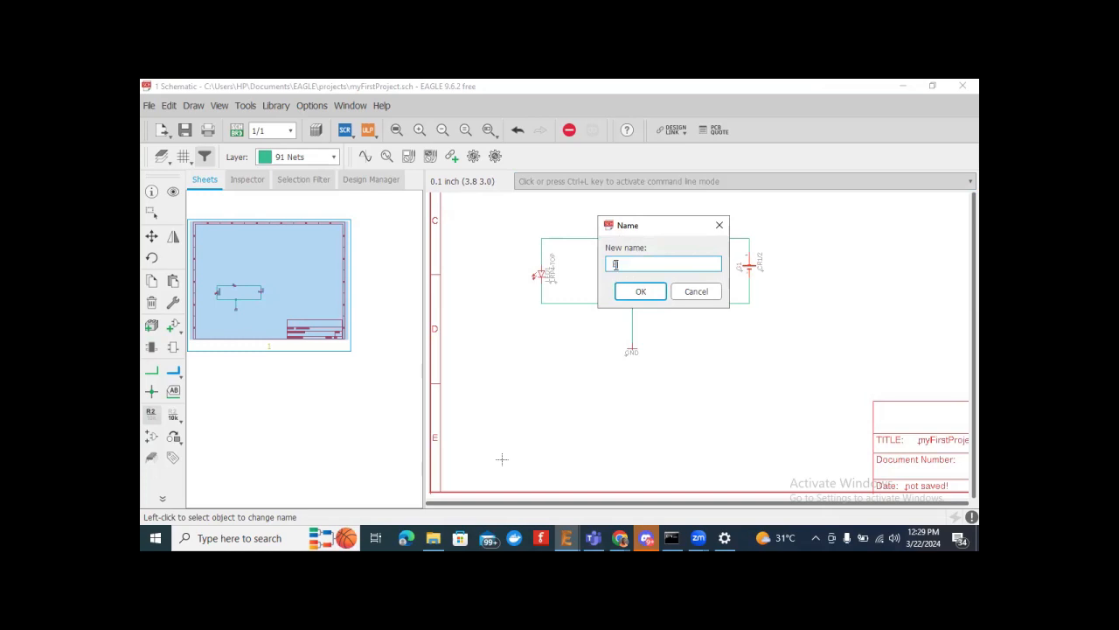
pyautogui.write('B1')
pyautogui.press('Return')
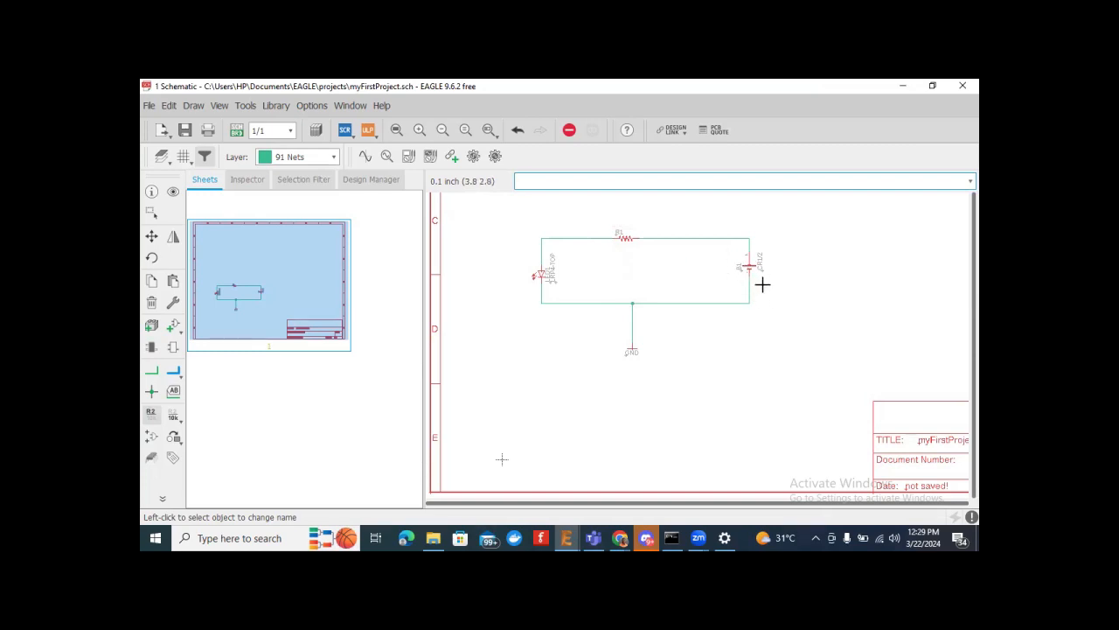
# Step: Clear the LED's value with the Value command, agreeing to change it although it is not user definable
pyautogui.click(174, 420)
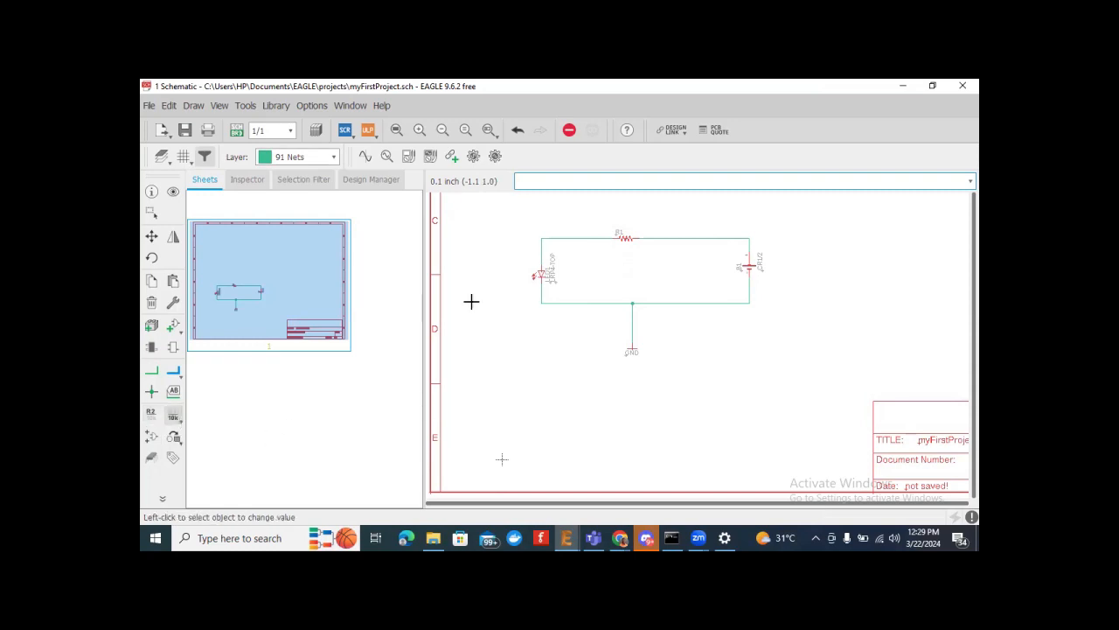
pyautogui.click(540, 274)
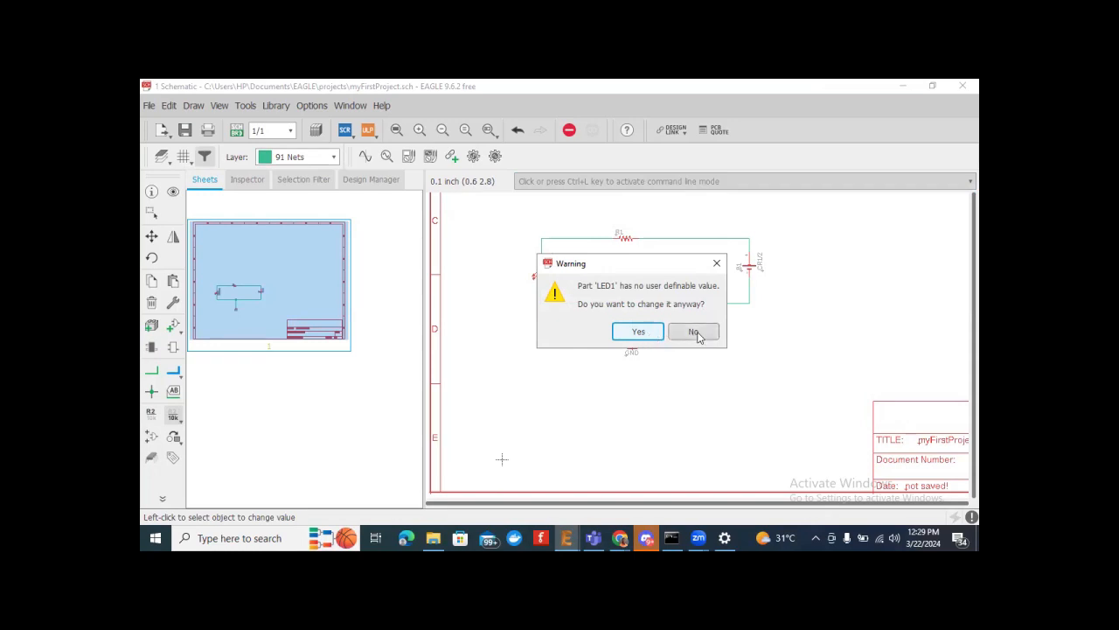
pyautogui.click(638, 332)
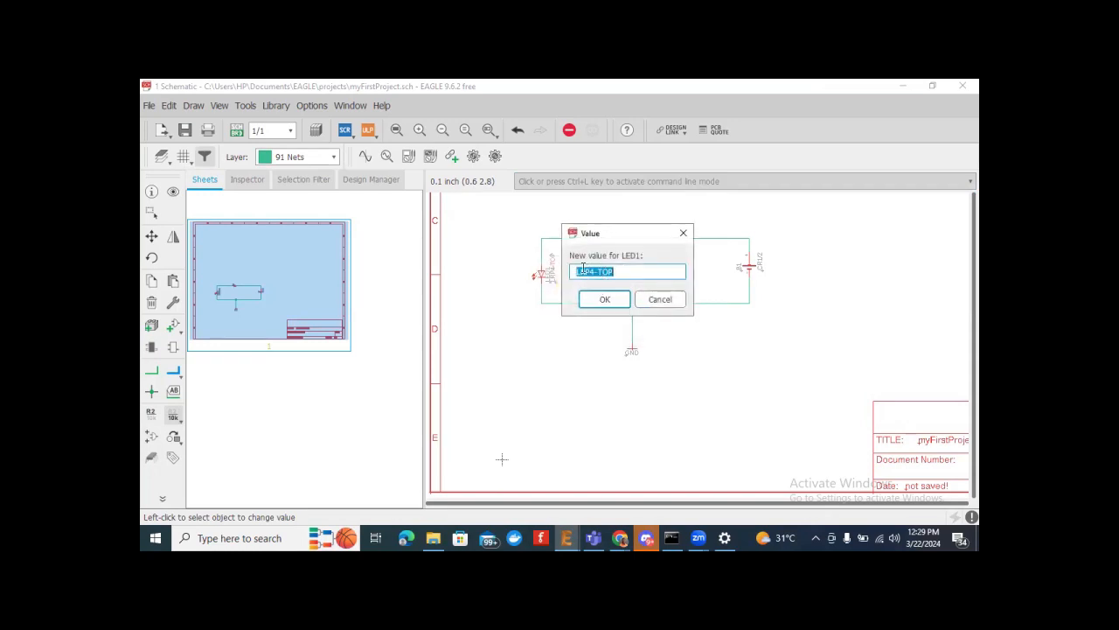
pyautogui.press('BackSpace')
pyautogui.write('1')
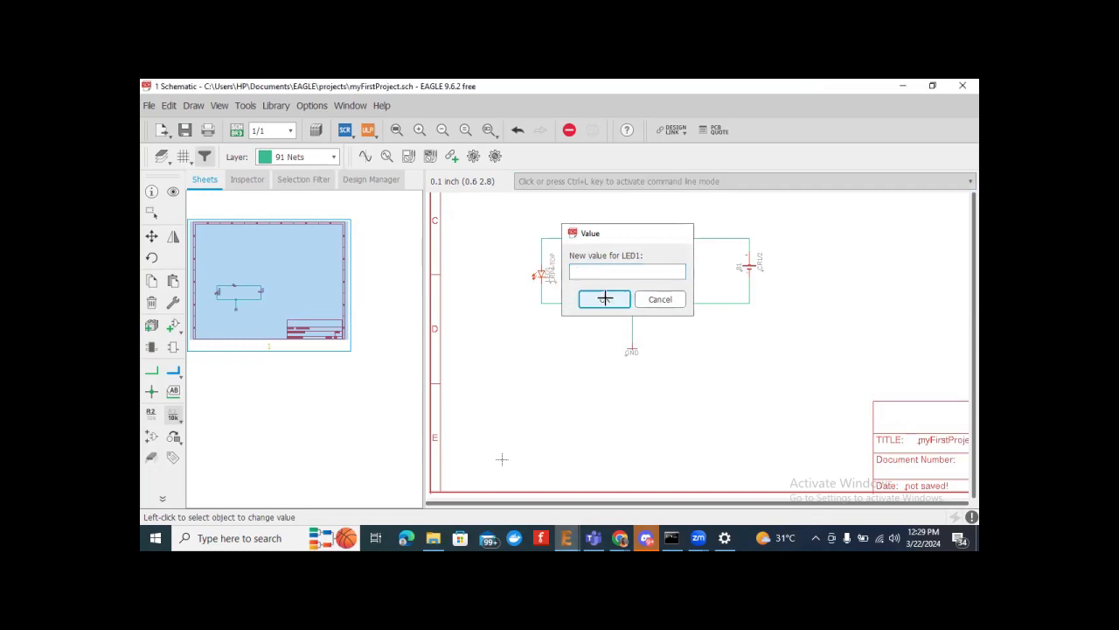
pyautogui.click(603, 299)
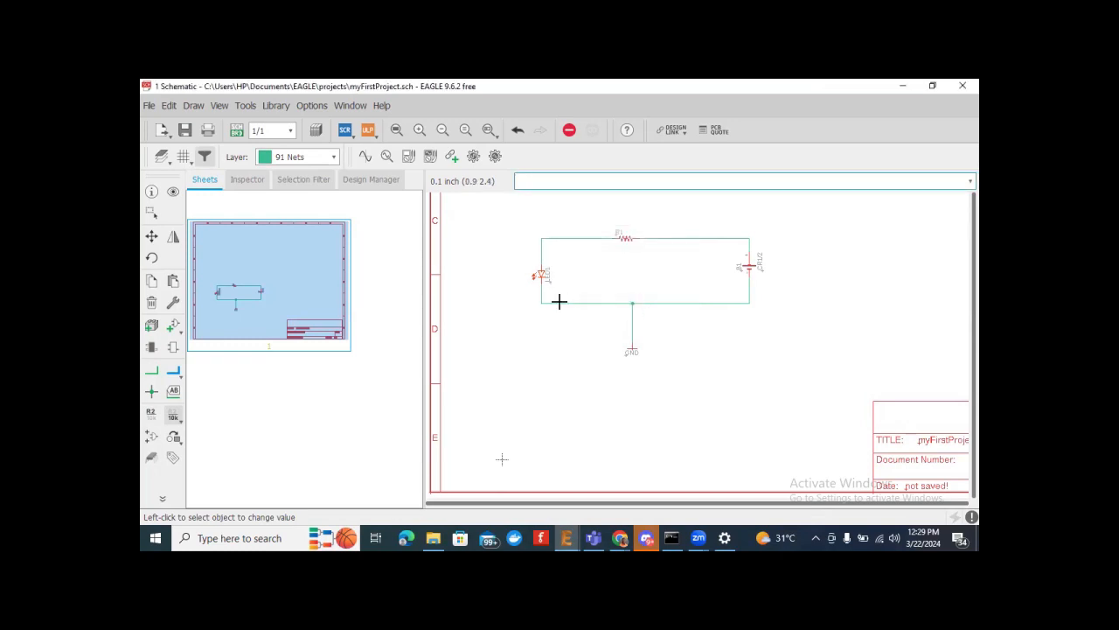
# Step: Set the resistor's value to 1K
pyautogui.click(624, 236)
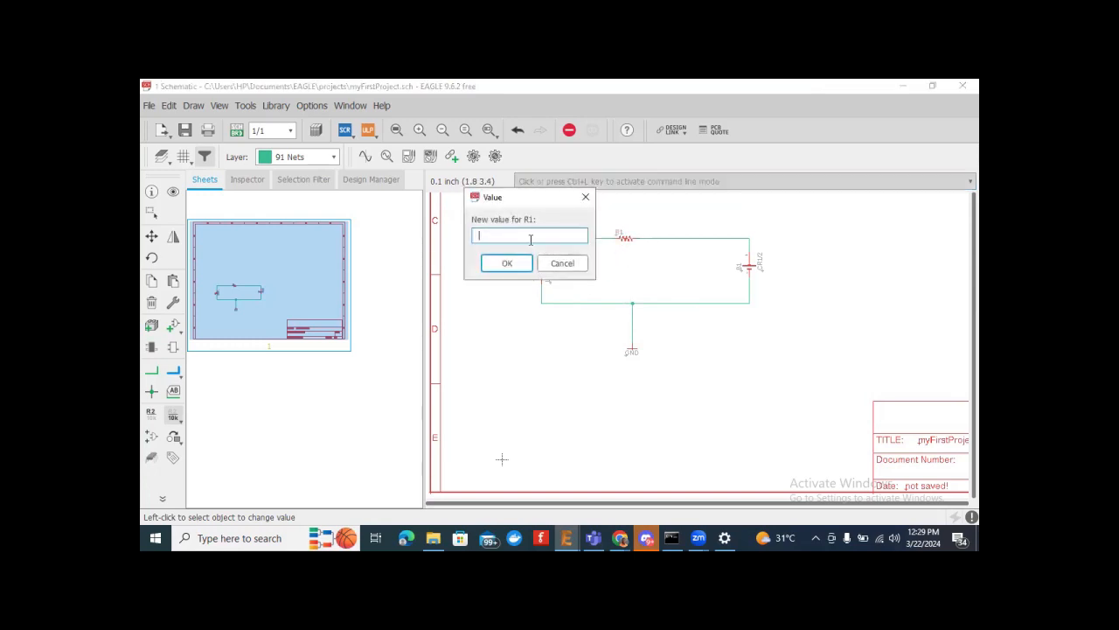
pyautogui.write('1k')
pyautogui.click(505, 263)
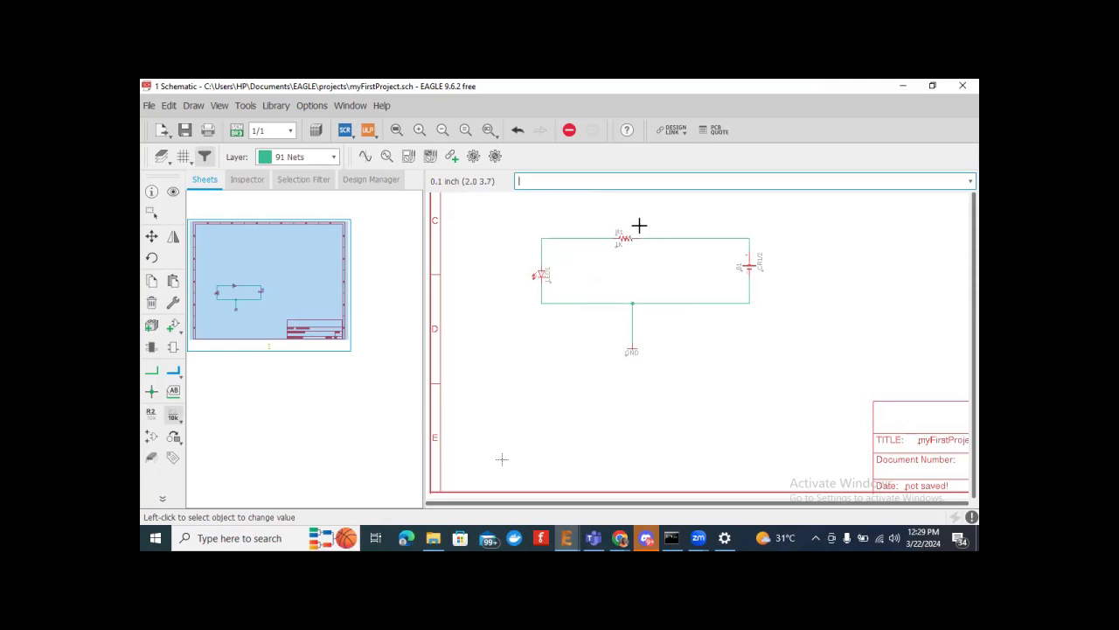
# Step: Open the battery's value for editing and accept CR1/2
pyautogui.click(750, 267)
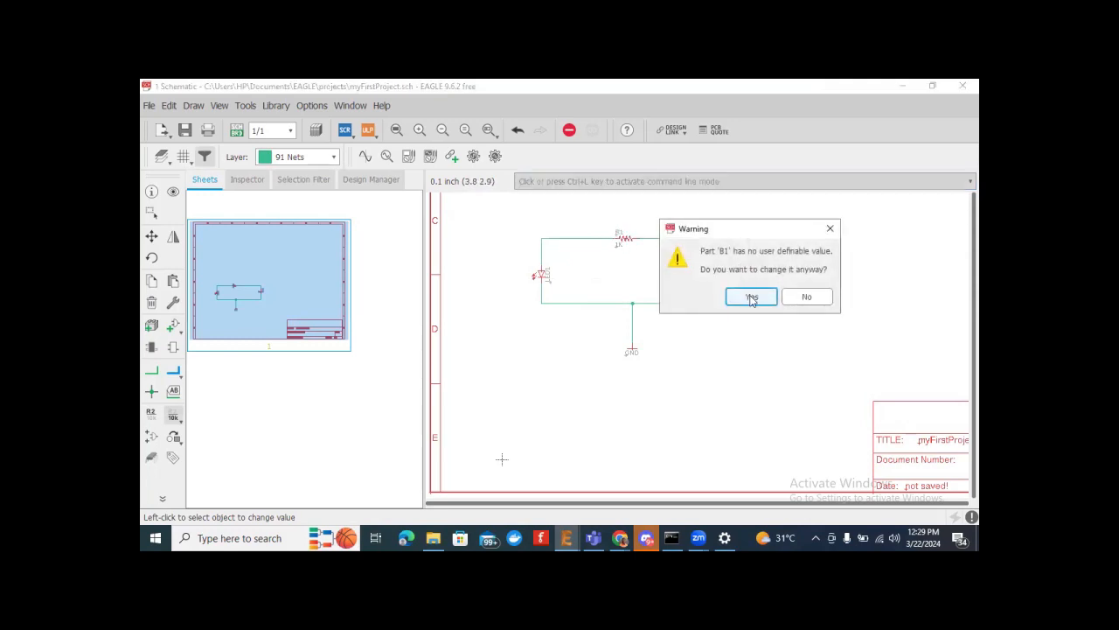
pyautogui.click(748, 294)
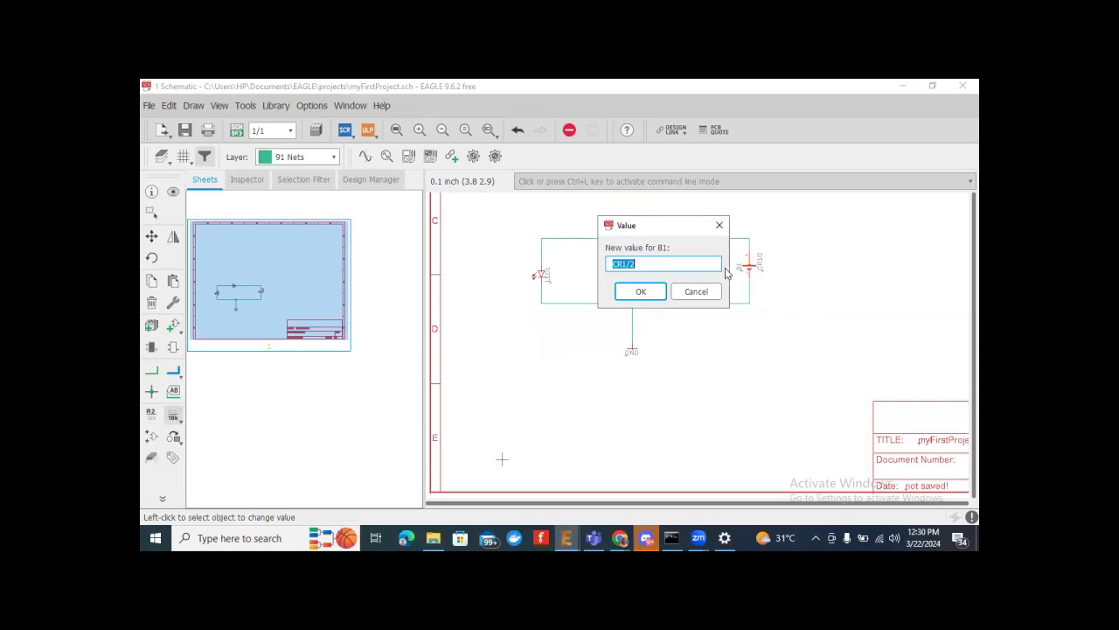
pyautogui.click(641, 291)
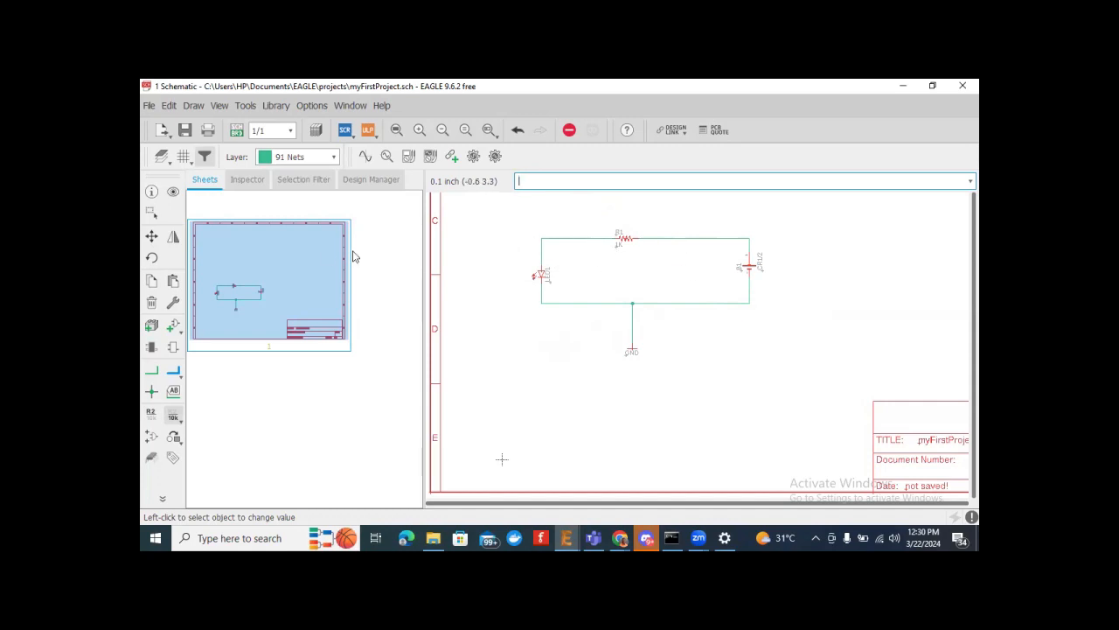
# Step: Save the myFirstProject schematic
pyautogui.click(152, 235)
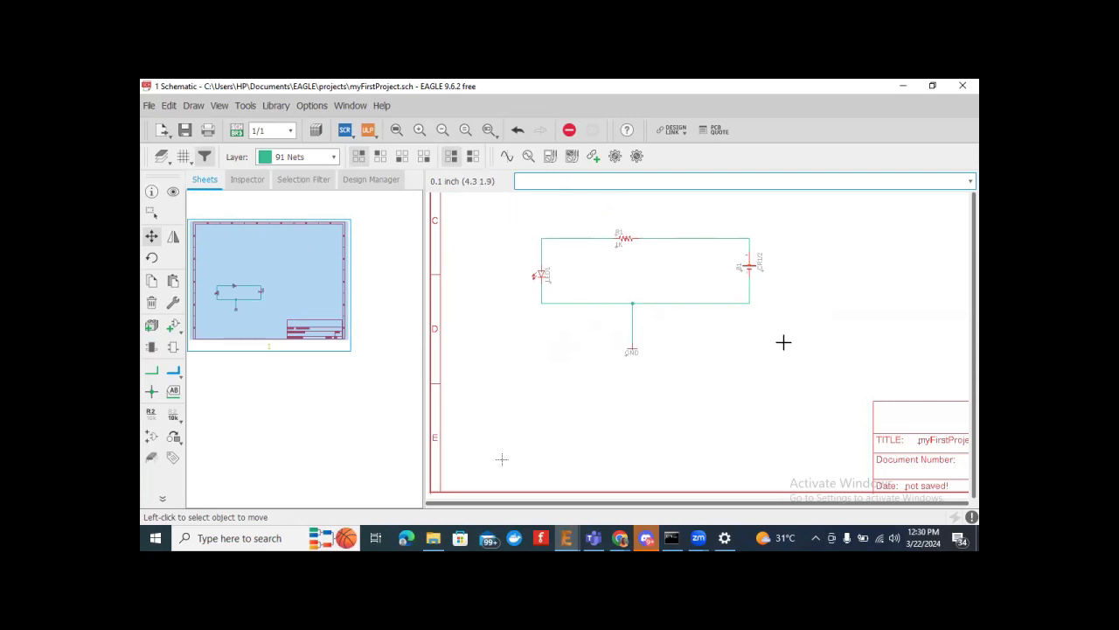
pyautogui.hotkey('ctrl', 's')
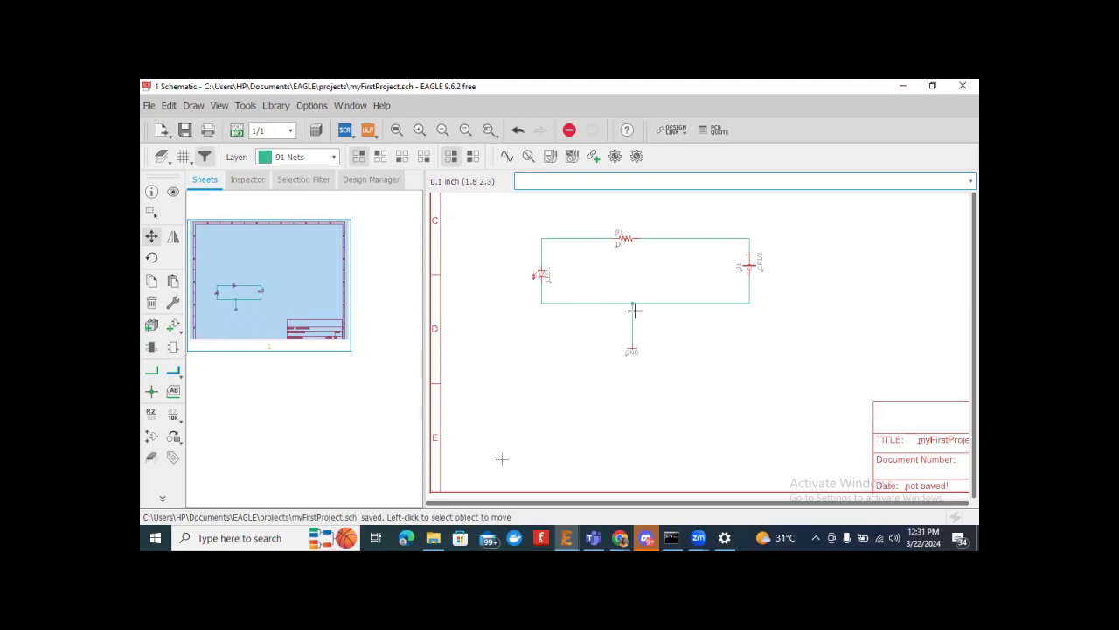
# Step: Pick up the LED with the Move tool, shift it with its nets attached, and put it back in its original place
pyautogui.click(149, 214)
pyautogui.click(151, 236)
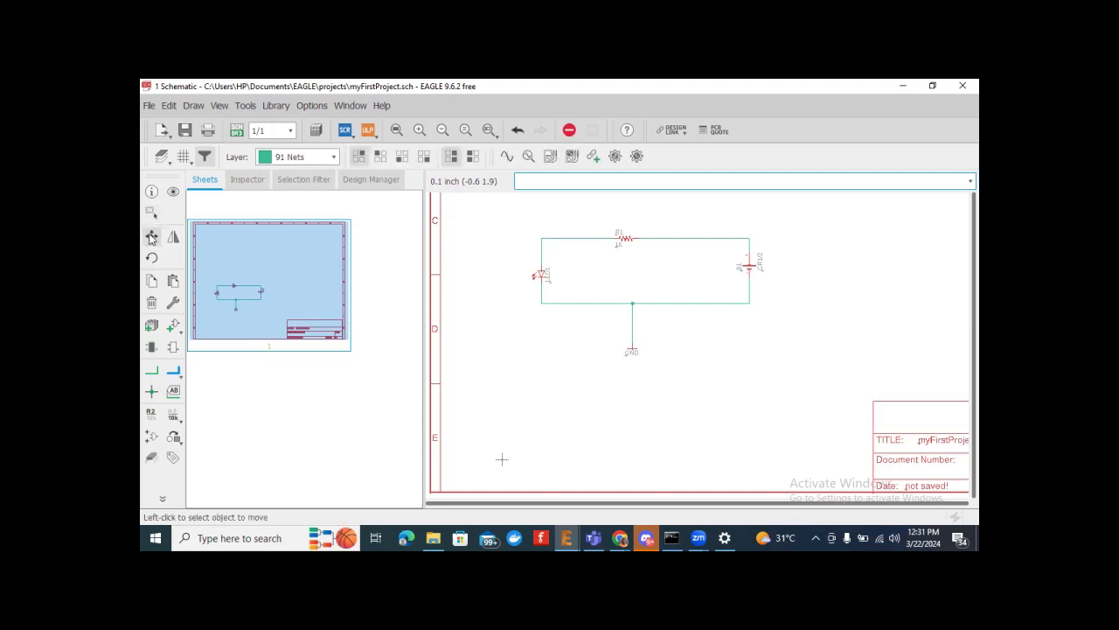
pyautogui.click(535, 273)
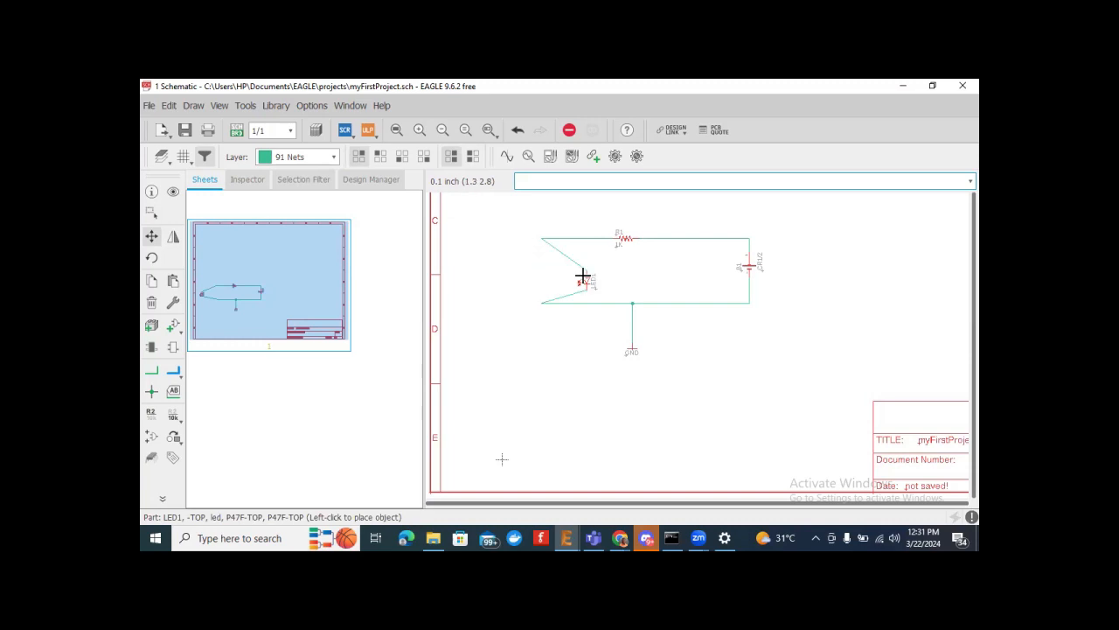
pyautogui.click(541, 271)
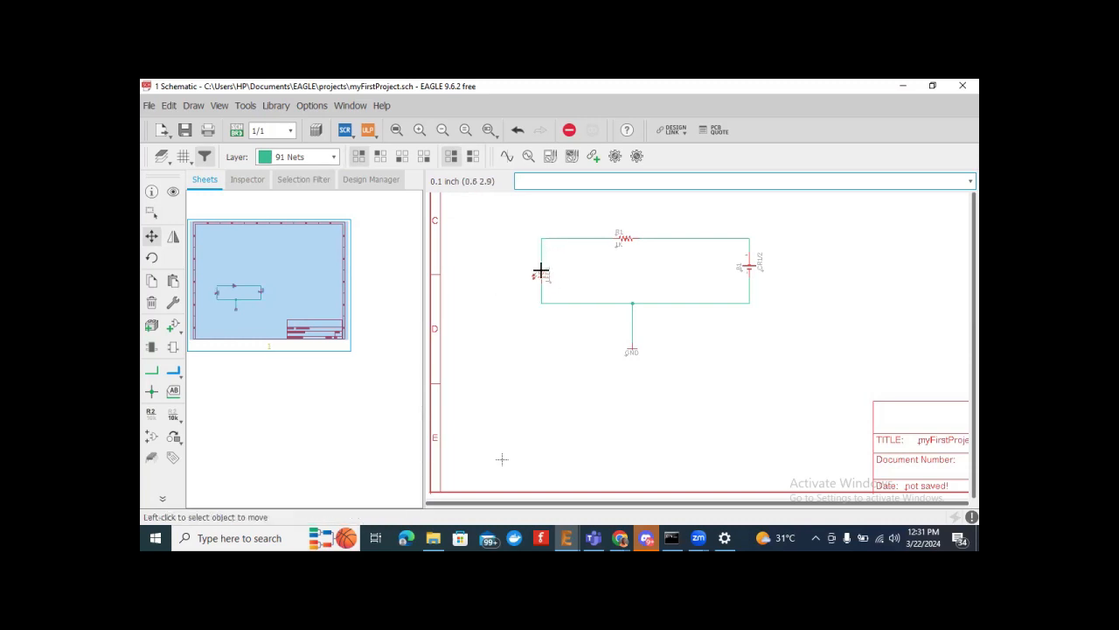
# Step: Group the whole LED, resistor, battery and ground circuit and move it together up and to the right on the sheet
pyautogui.click(152, 214)
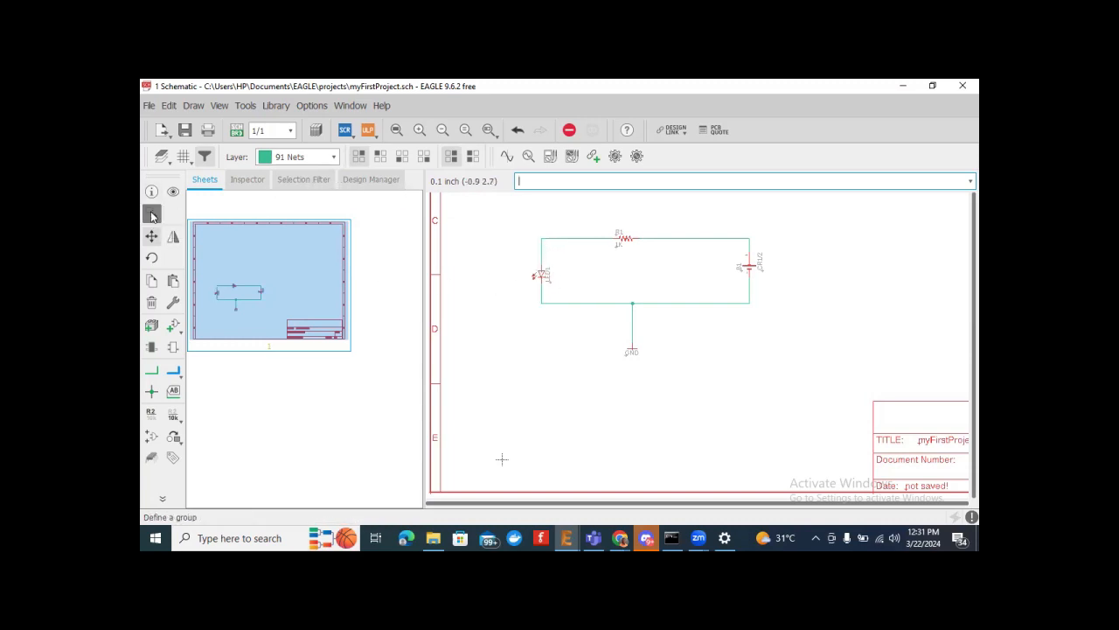
pyautogui.moveTo(478, 205); pyautogui.dragTo(840, 388)
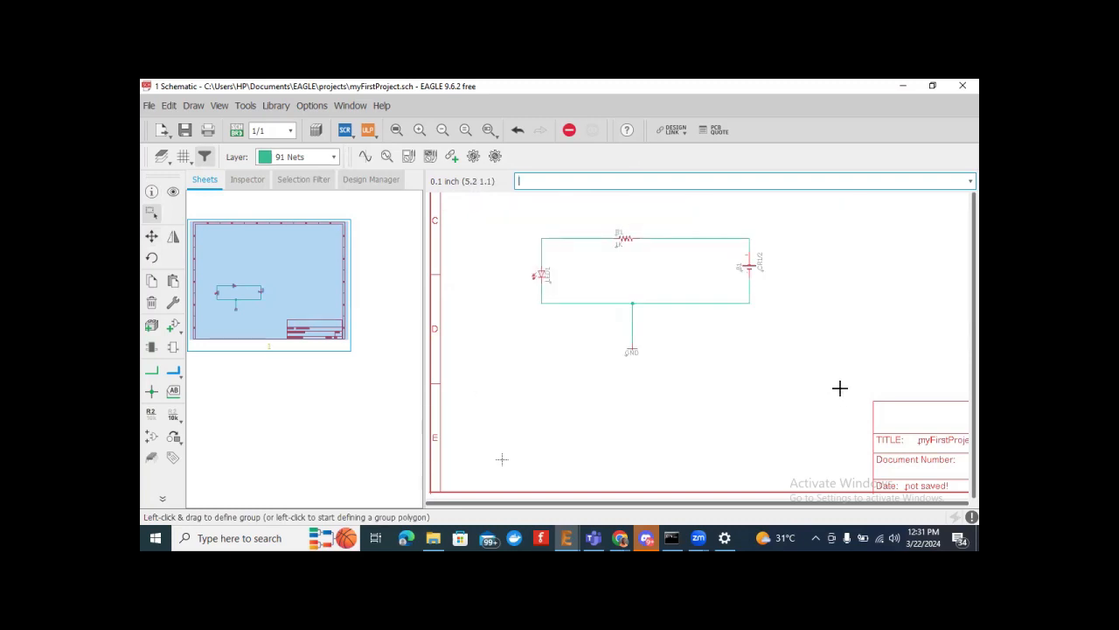
pyautogui.keyDown('ctrl'); pyautogui.rightClick(762, 255); pyautogui.keyUp('ctrl')
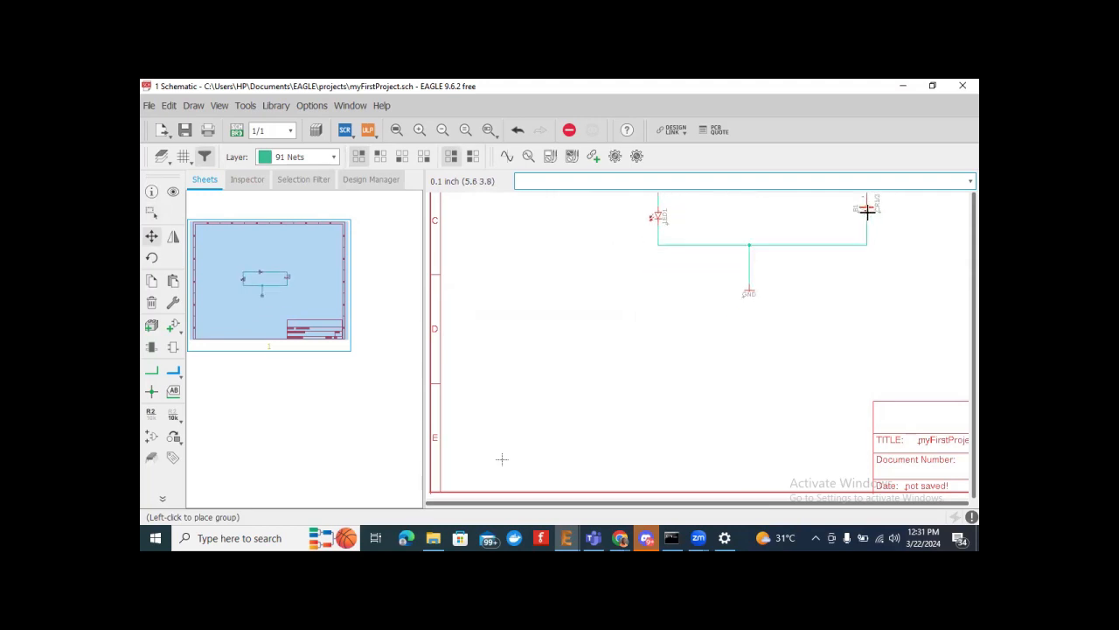
pyautogui.click(502, 459)
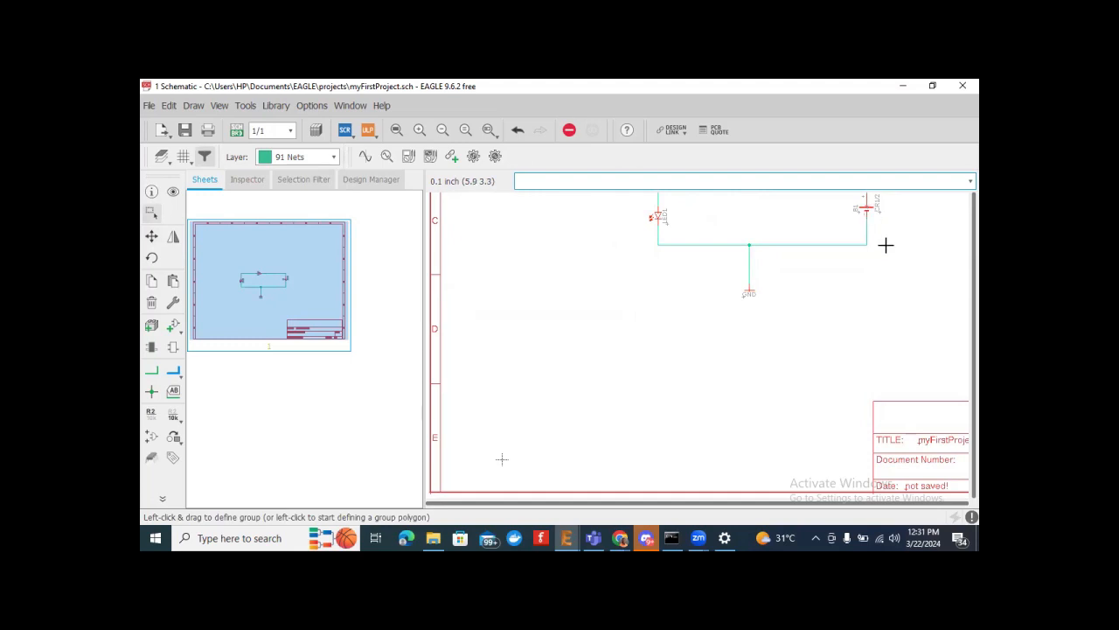
pyautogui.click(151, 236)
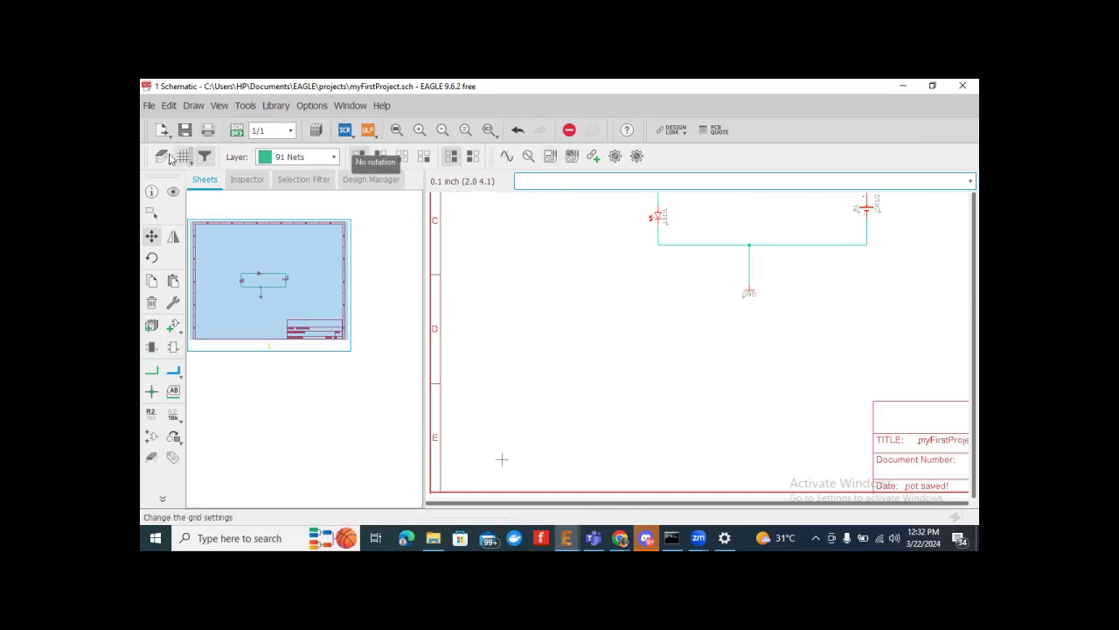
# Step: Save the myFirstProject schematic and start switching to its board layout
pyautogui.click(229, 129)
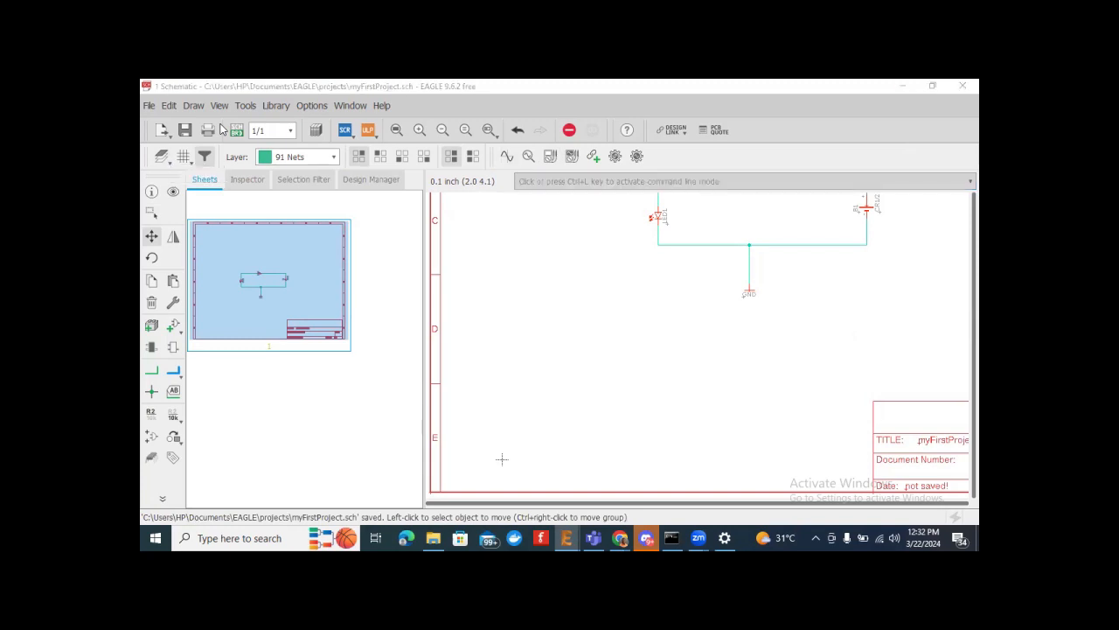